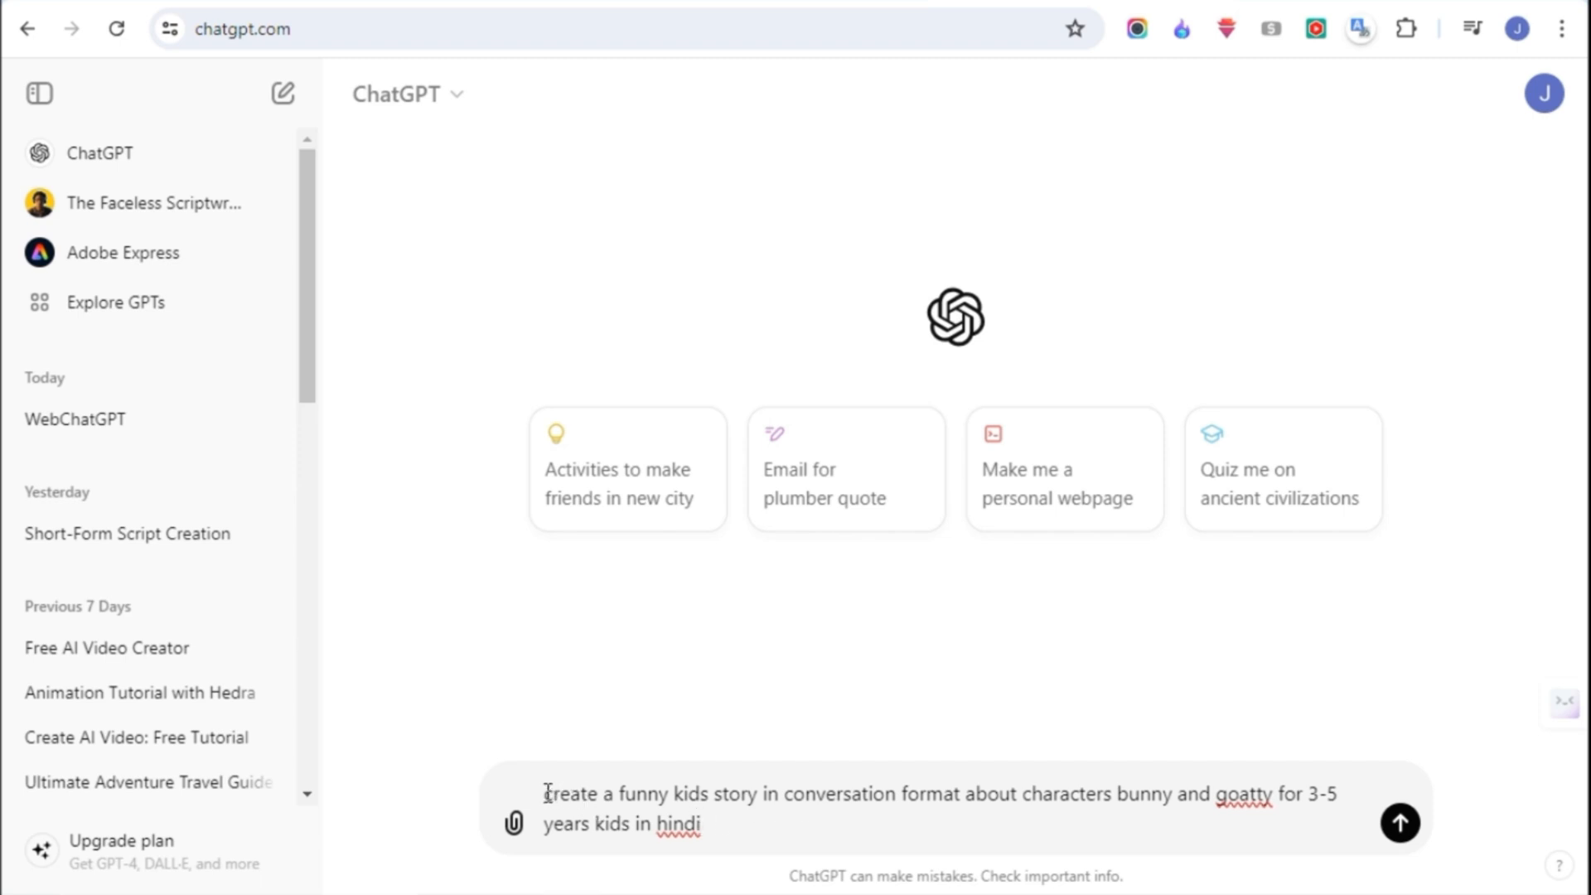
# - Submit the ChatGPT prompt "create a funny kids story in conversation format about characters bunny and goatty for 3-5 years kids in hindi"
pyautogui.moveTo(547, 794); pyautogui.dragTo(718, 837)
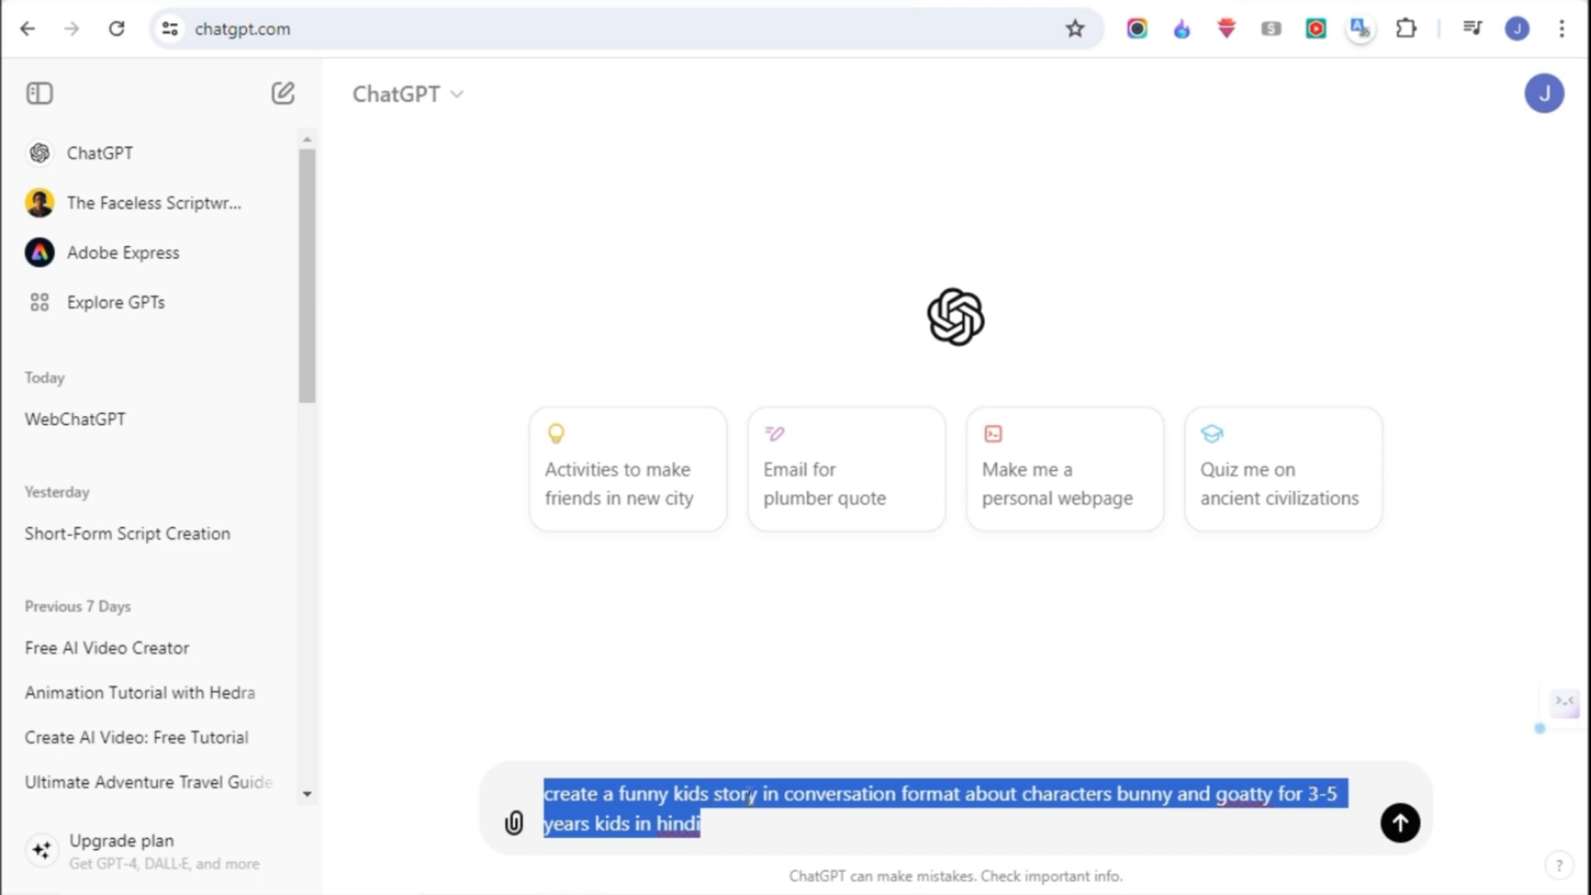
pyautogui.click(824, 797)
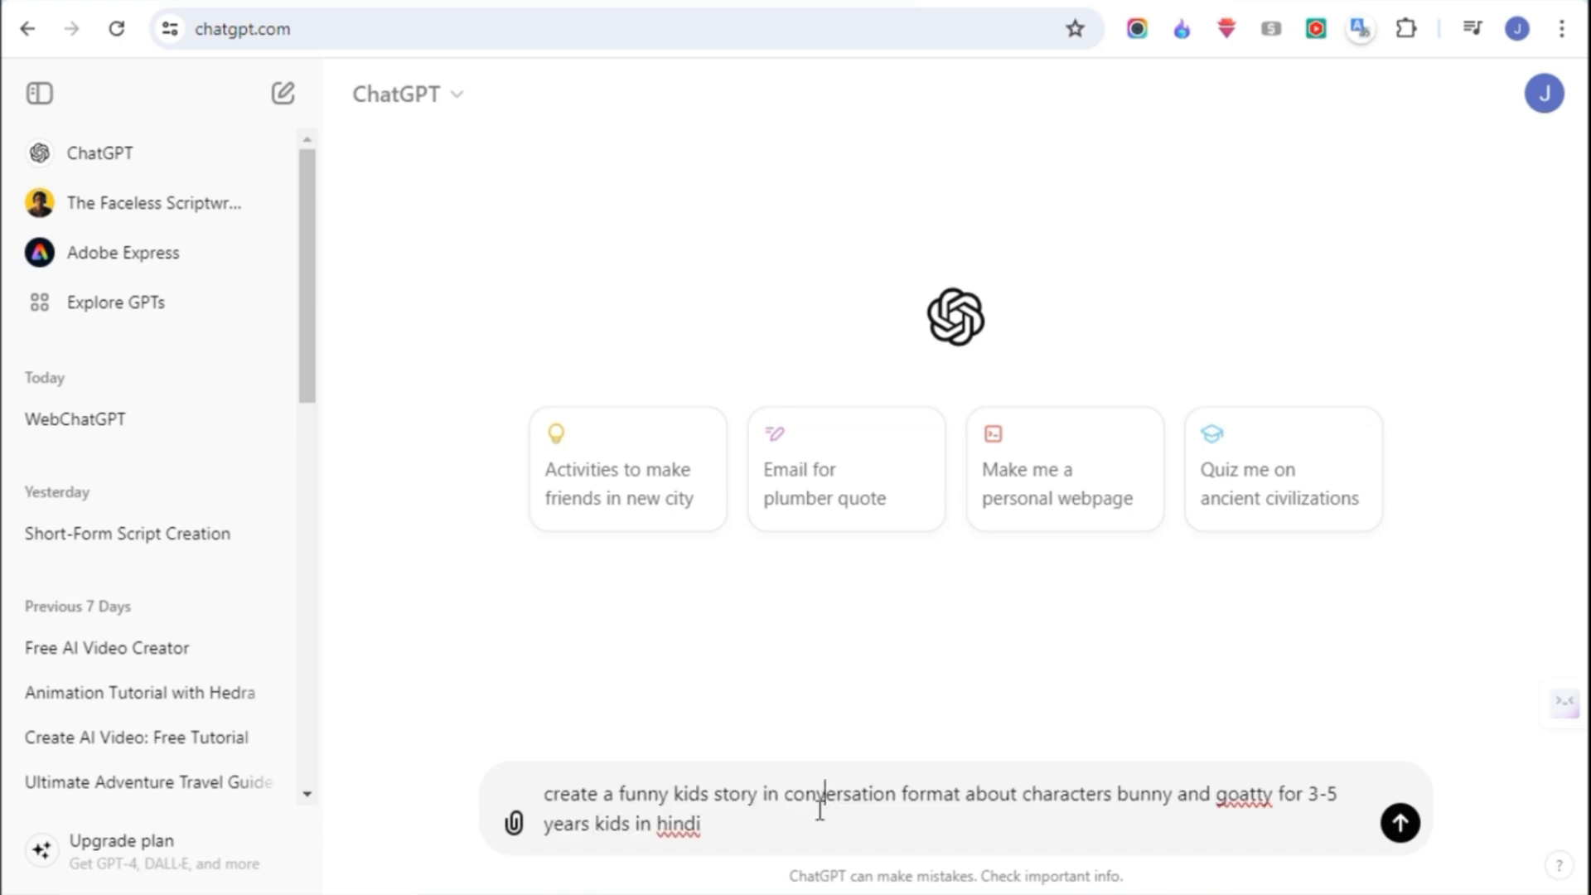
pyautogui.click(1401, 824)
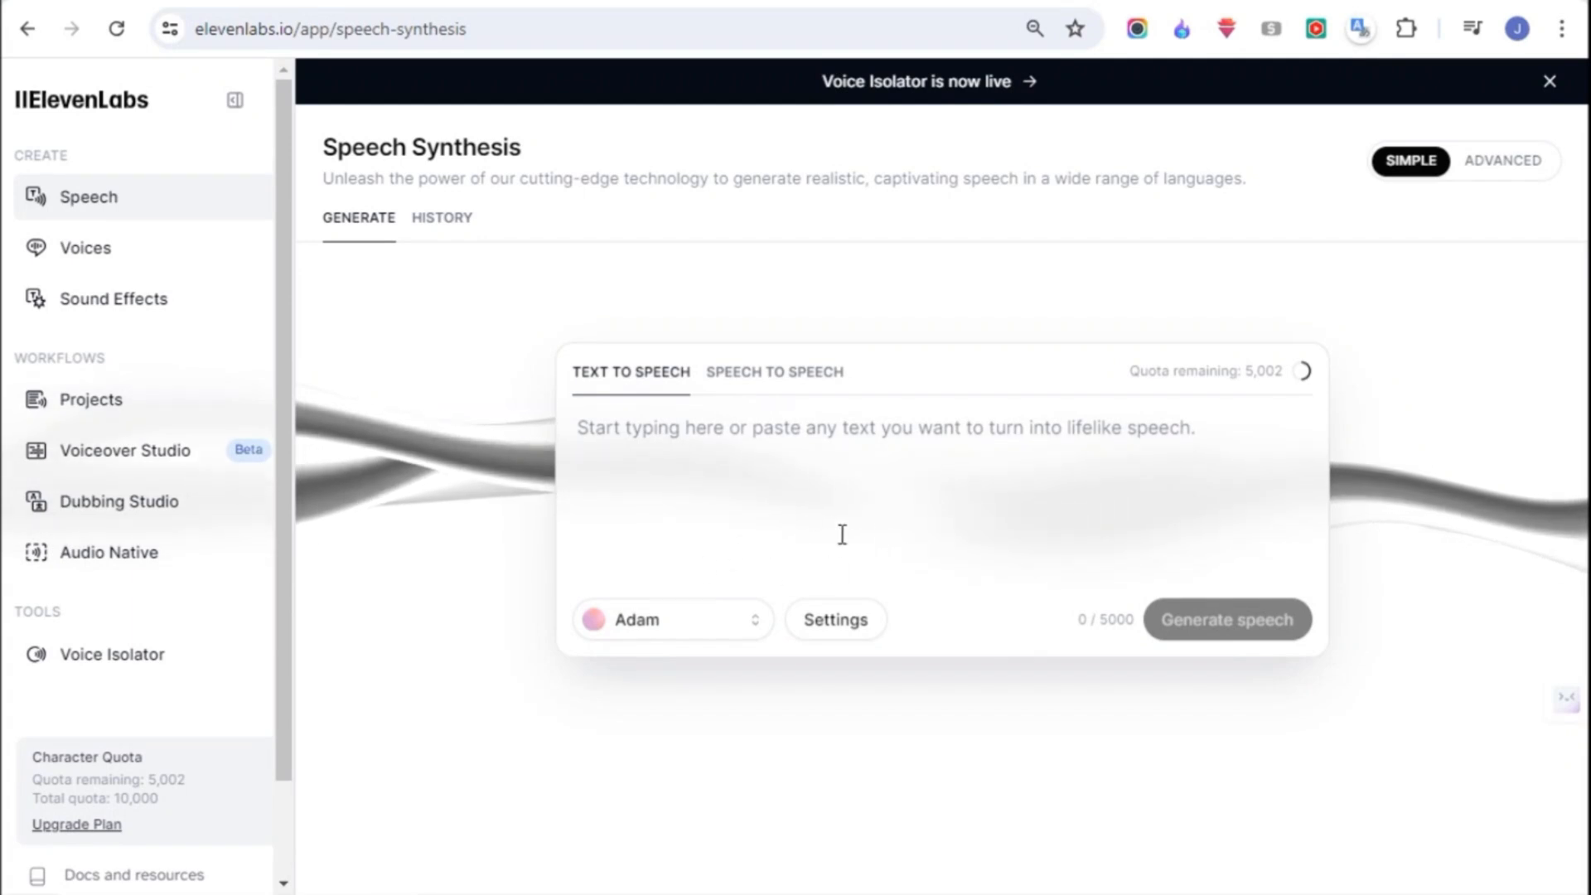
# - In ElevenLabs, choose the professional Kawaii Aerisita voice for text to speech
pyautogui.click(676, 635)
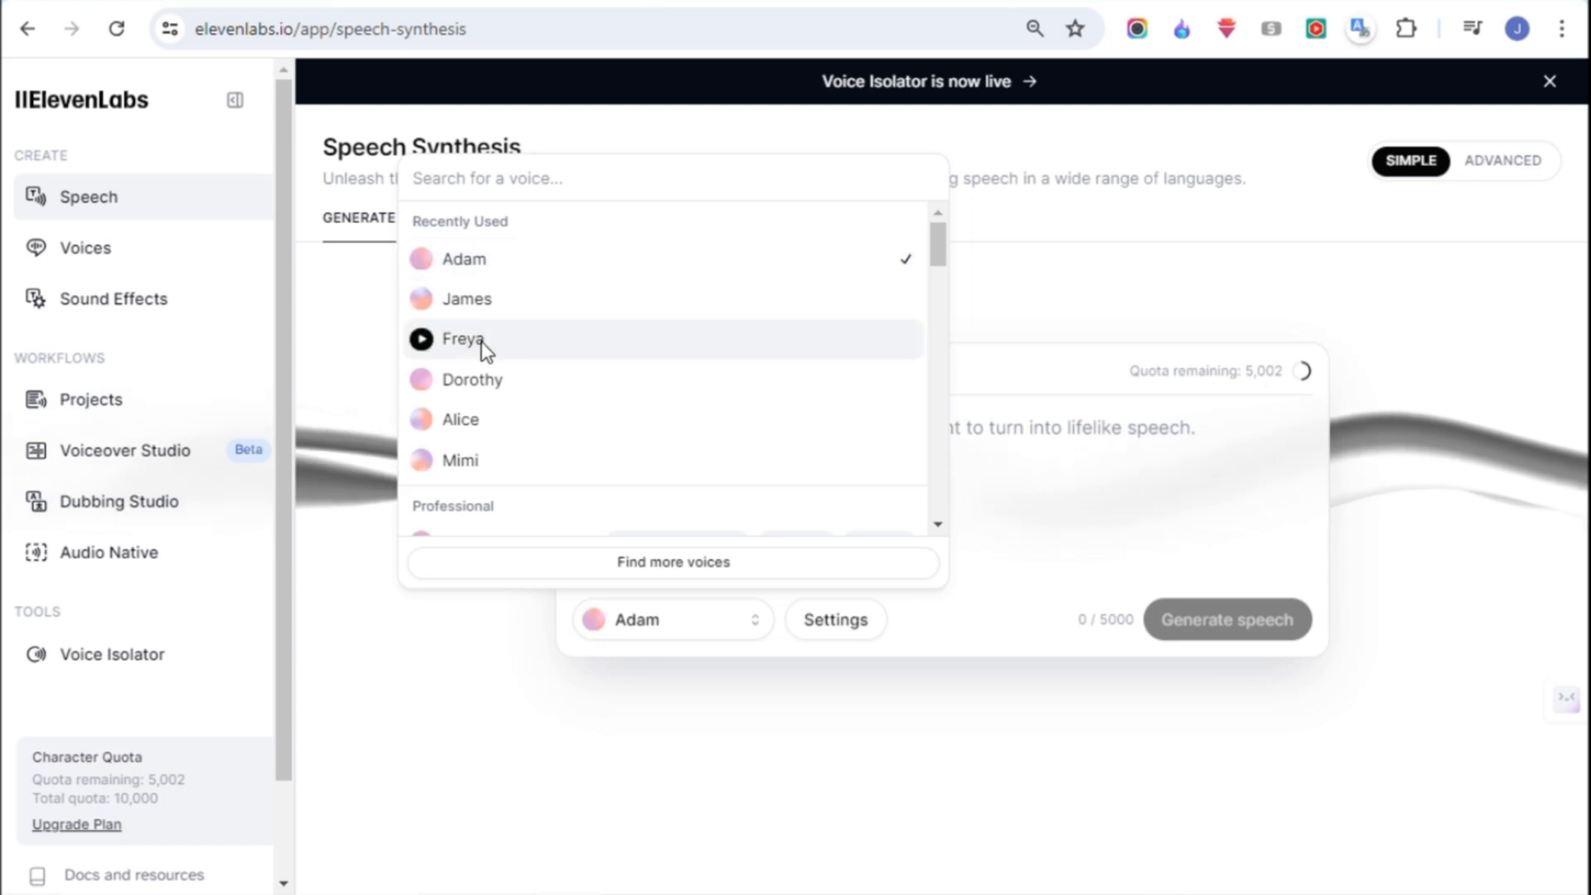
pyautogui.scroll(-3, 485, 348)
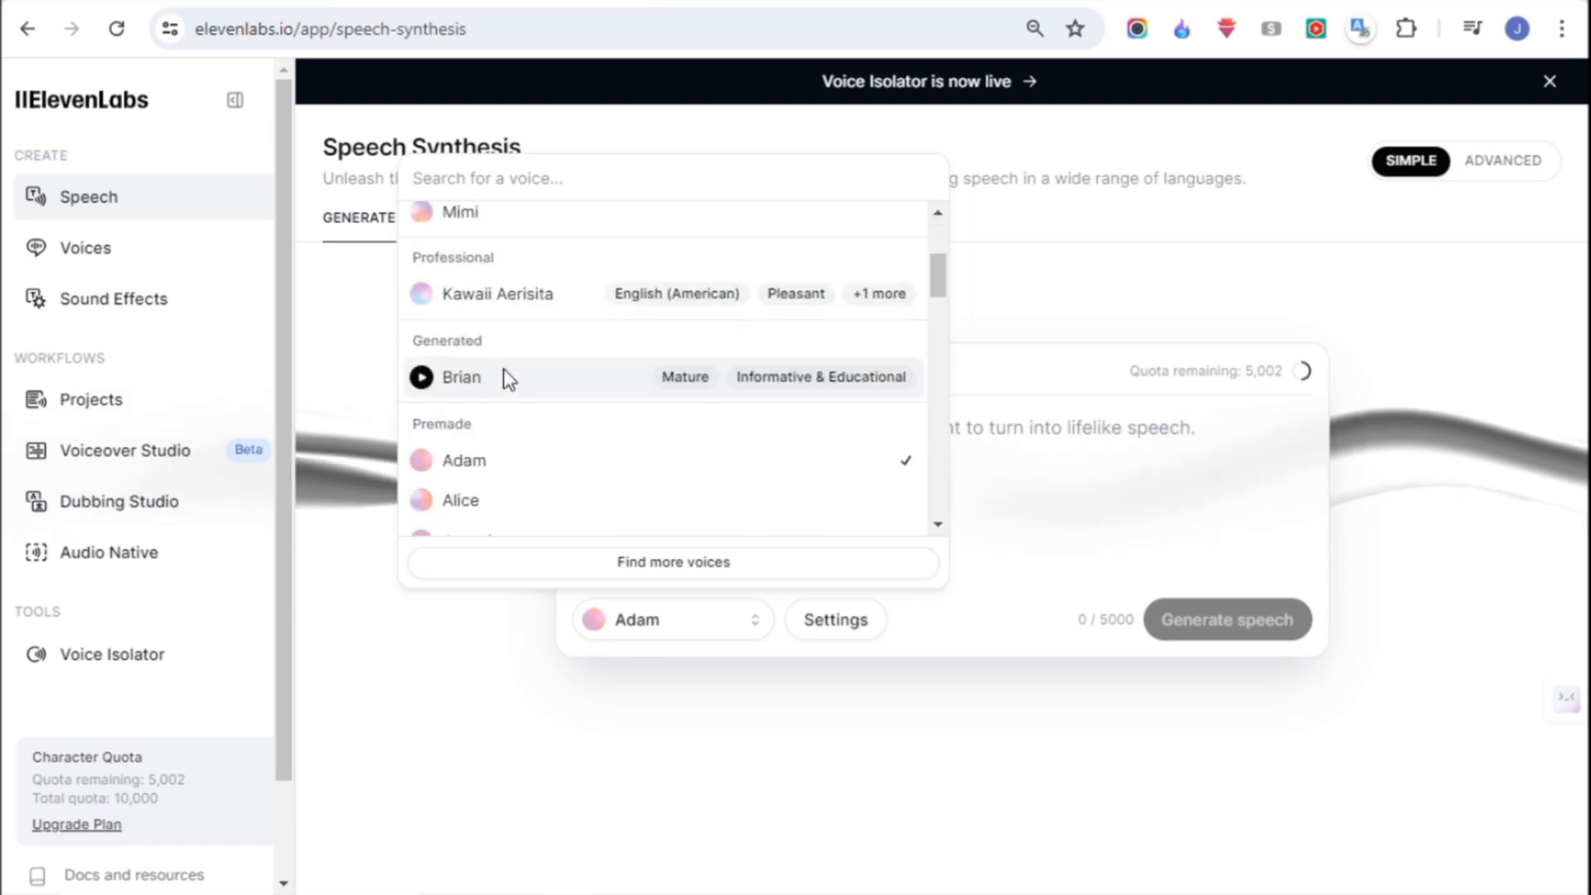
pyautogui.click(501, 306)
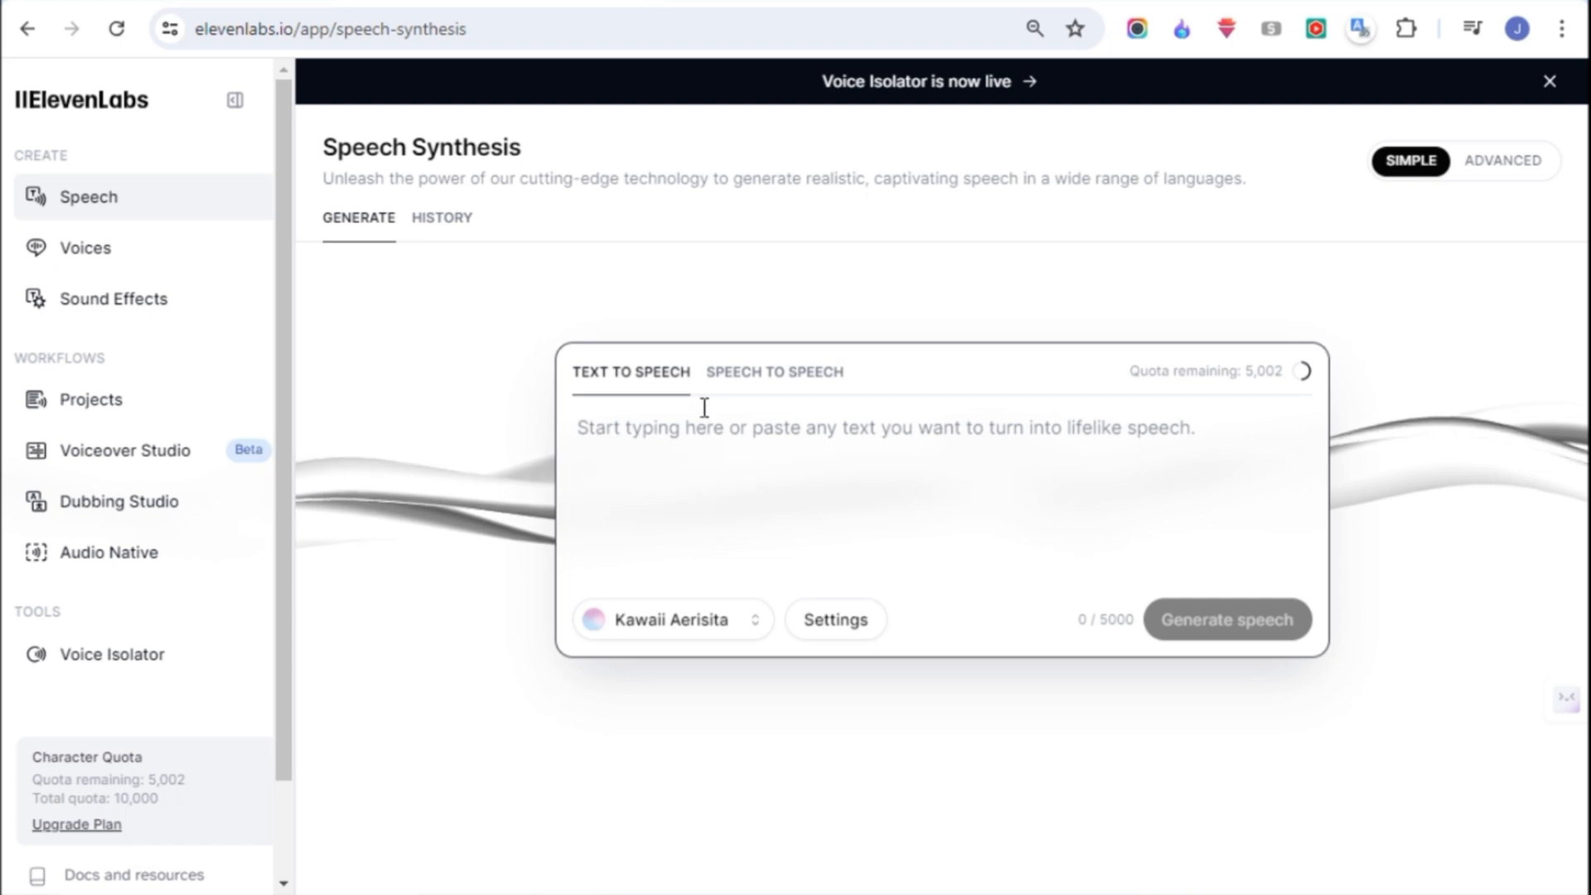
# - Generate and download ElevenLabs speech for Bunny's first line in the ChatGPT story, "गोटी, तुम यहाँ क्या कर रहे हो?"
pyautogui.click(1005, 3)
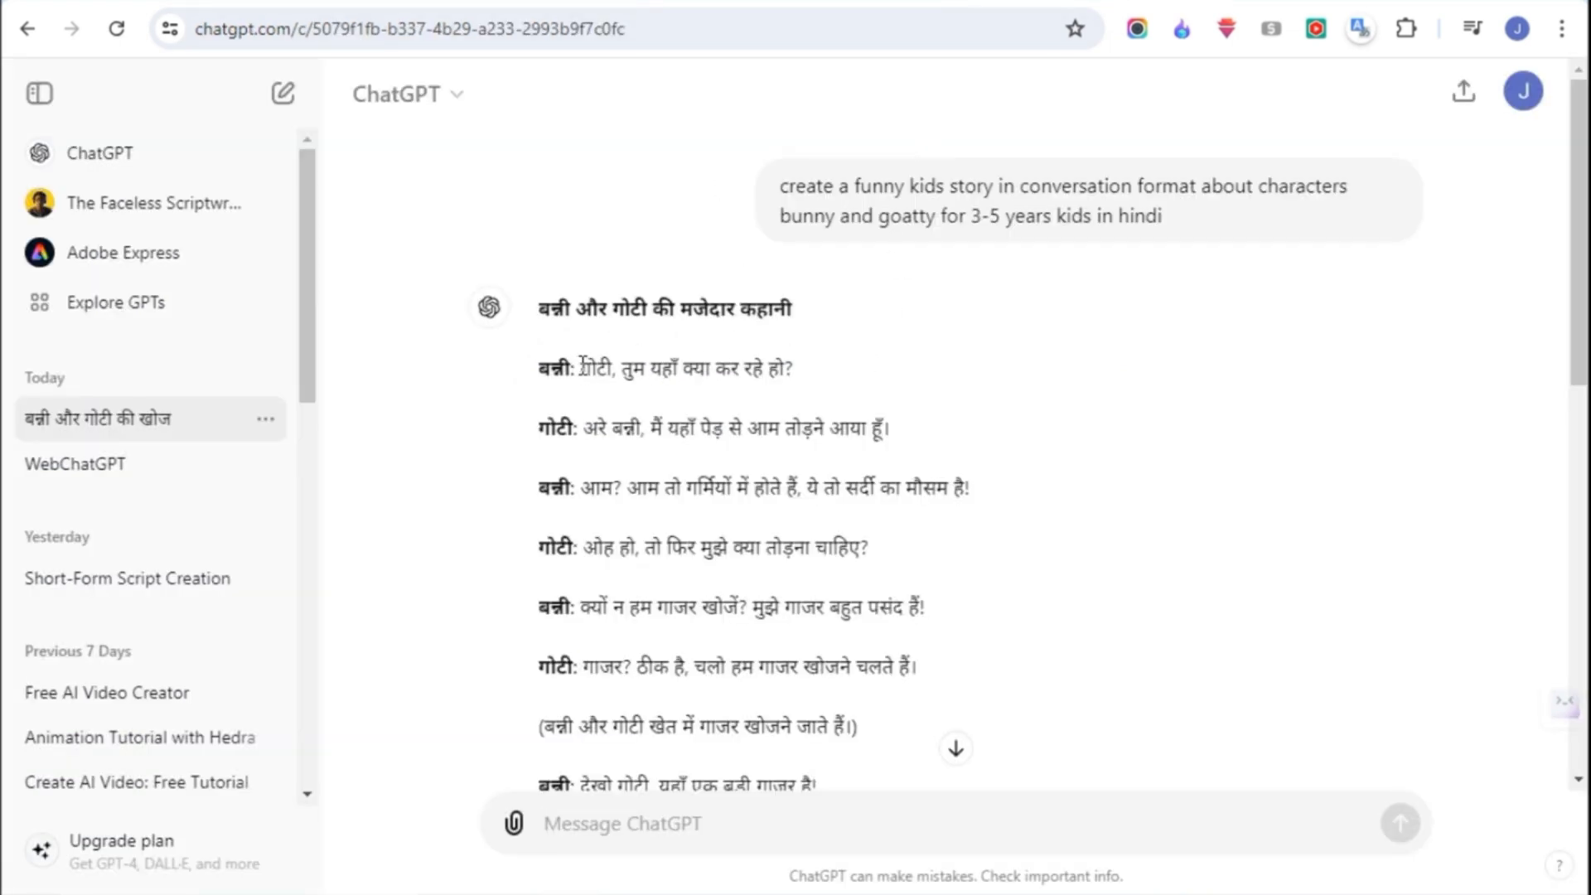
pyautogui.moveTo(581, 367); pyautogui.dragTo(799, 367)
pyautogui.hotkey('ctrl', 'c')
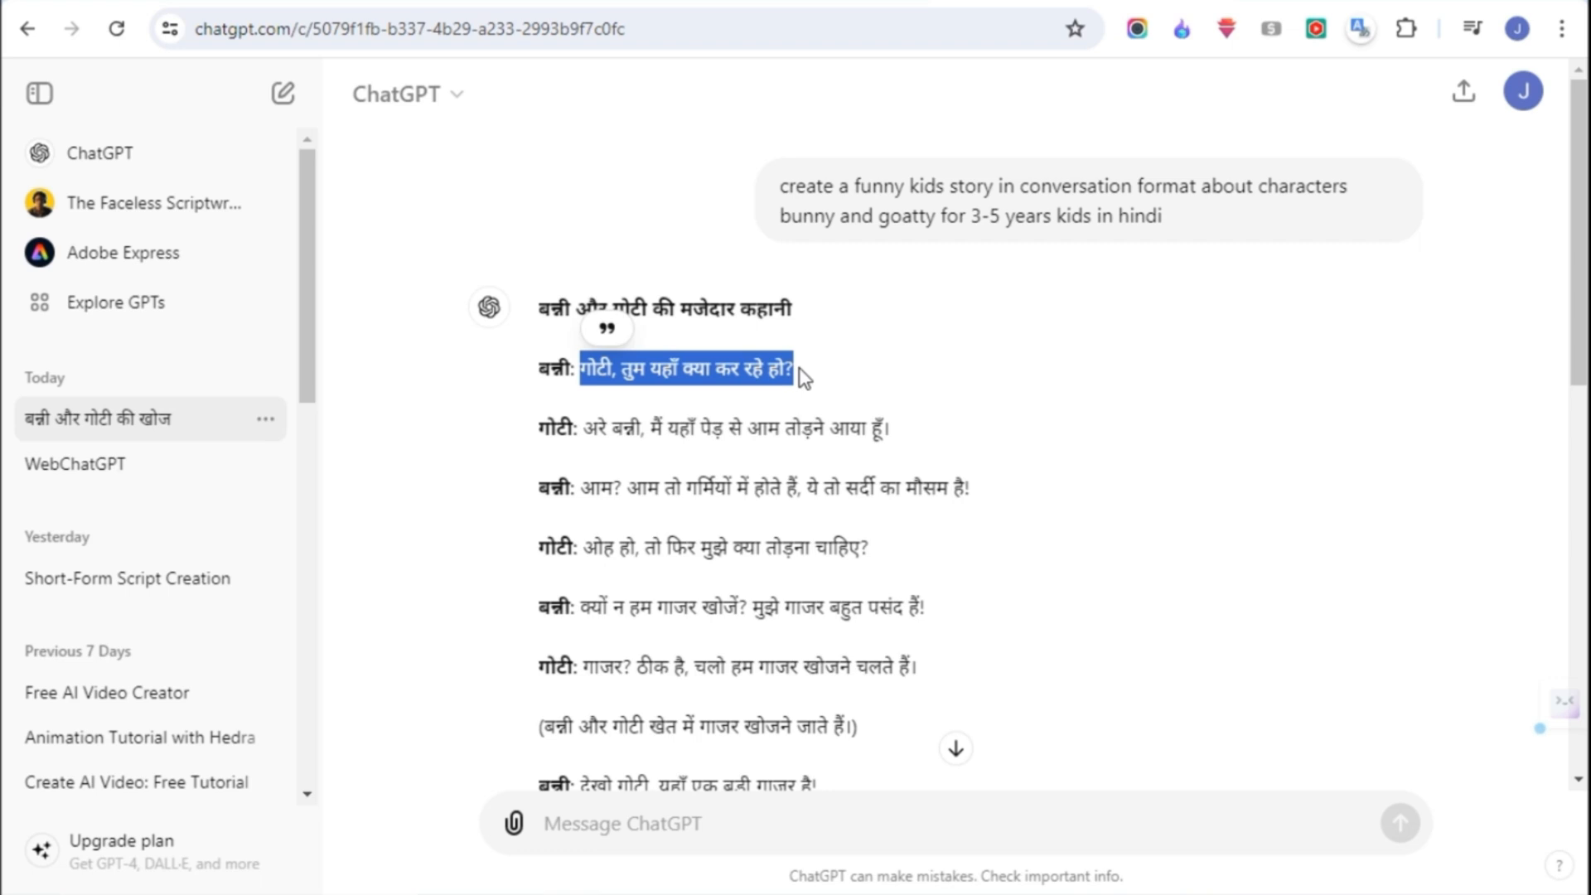
pyautogui.click(508, 2)
pyautogui.click(666, 441)
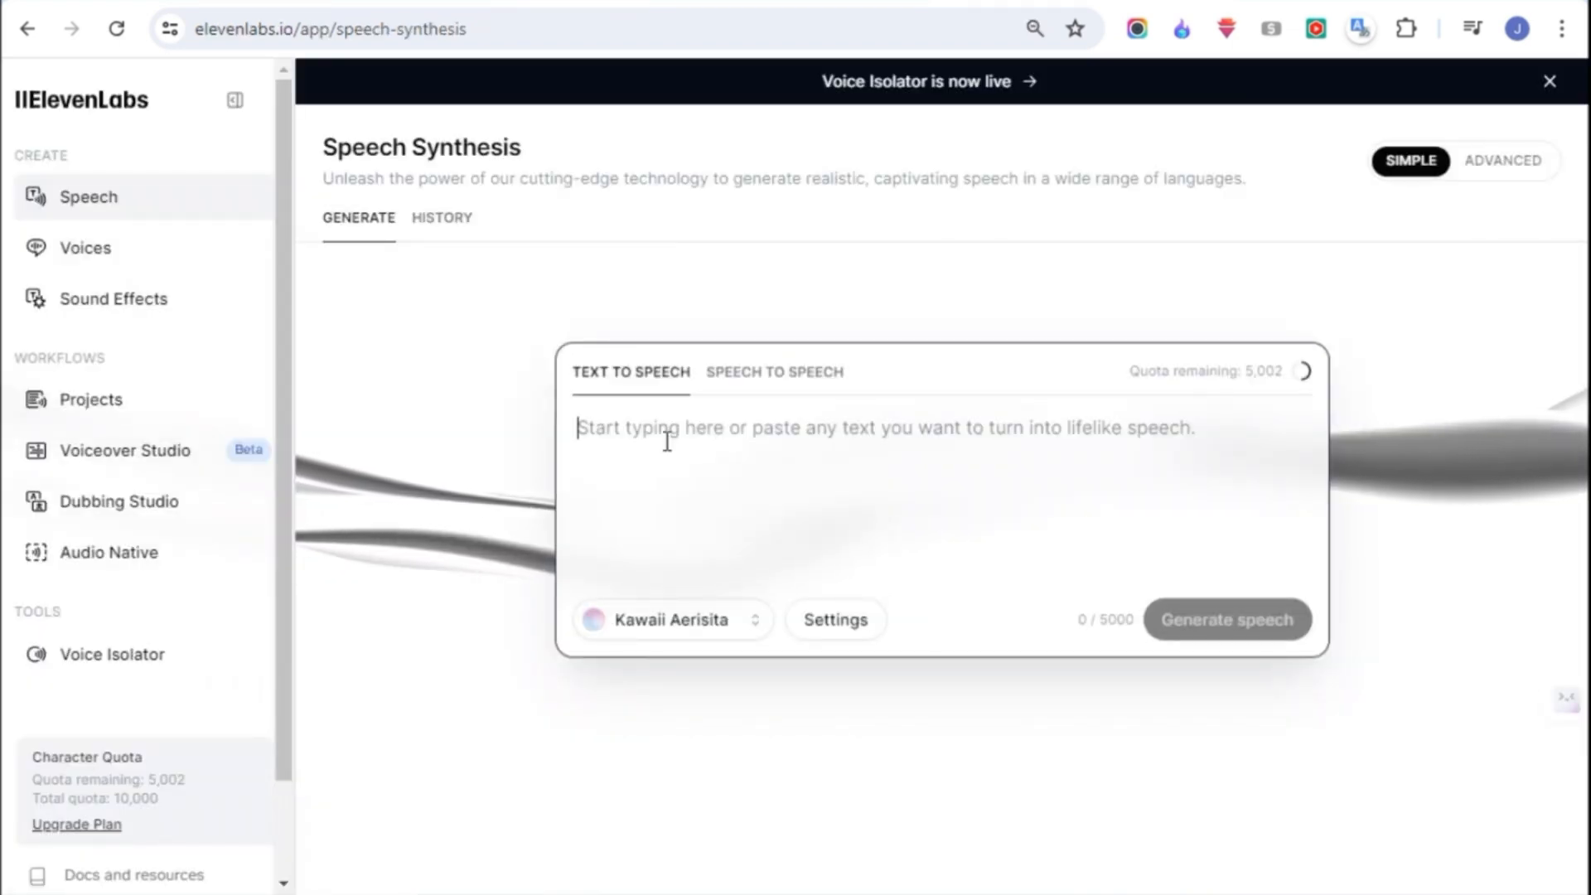
pyautogui.hotkey('ctrl', 'v')
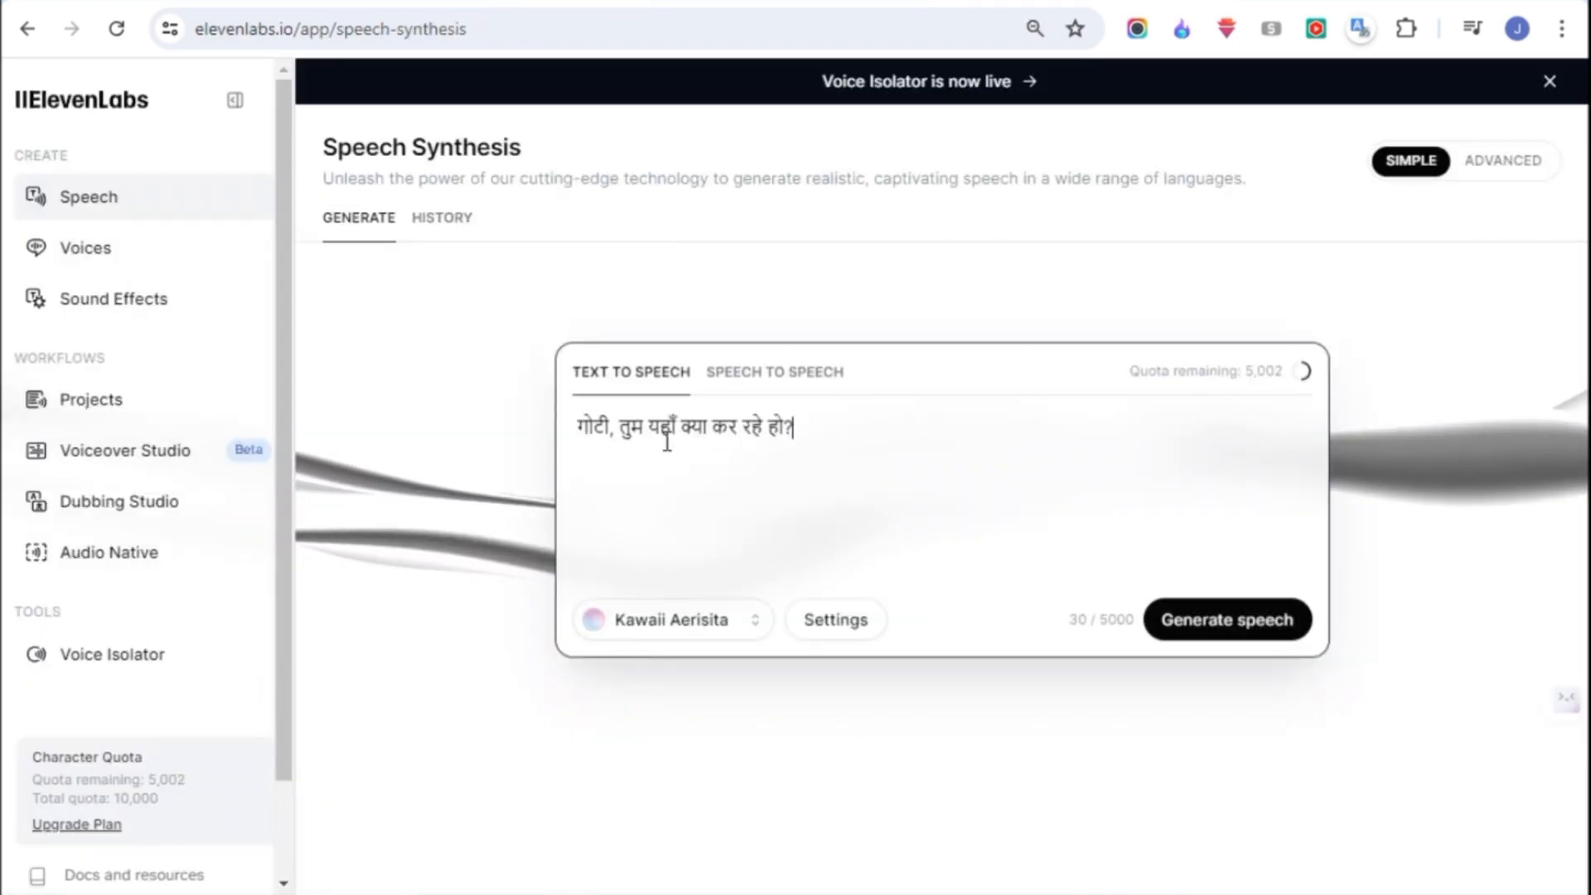
pyautogui.click(1221, 629)
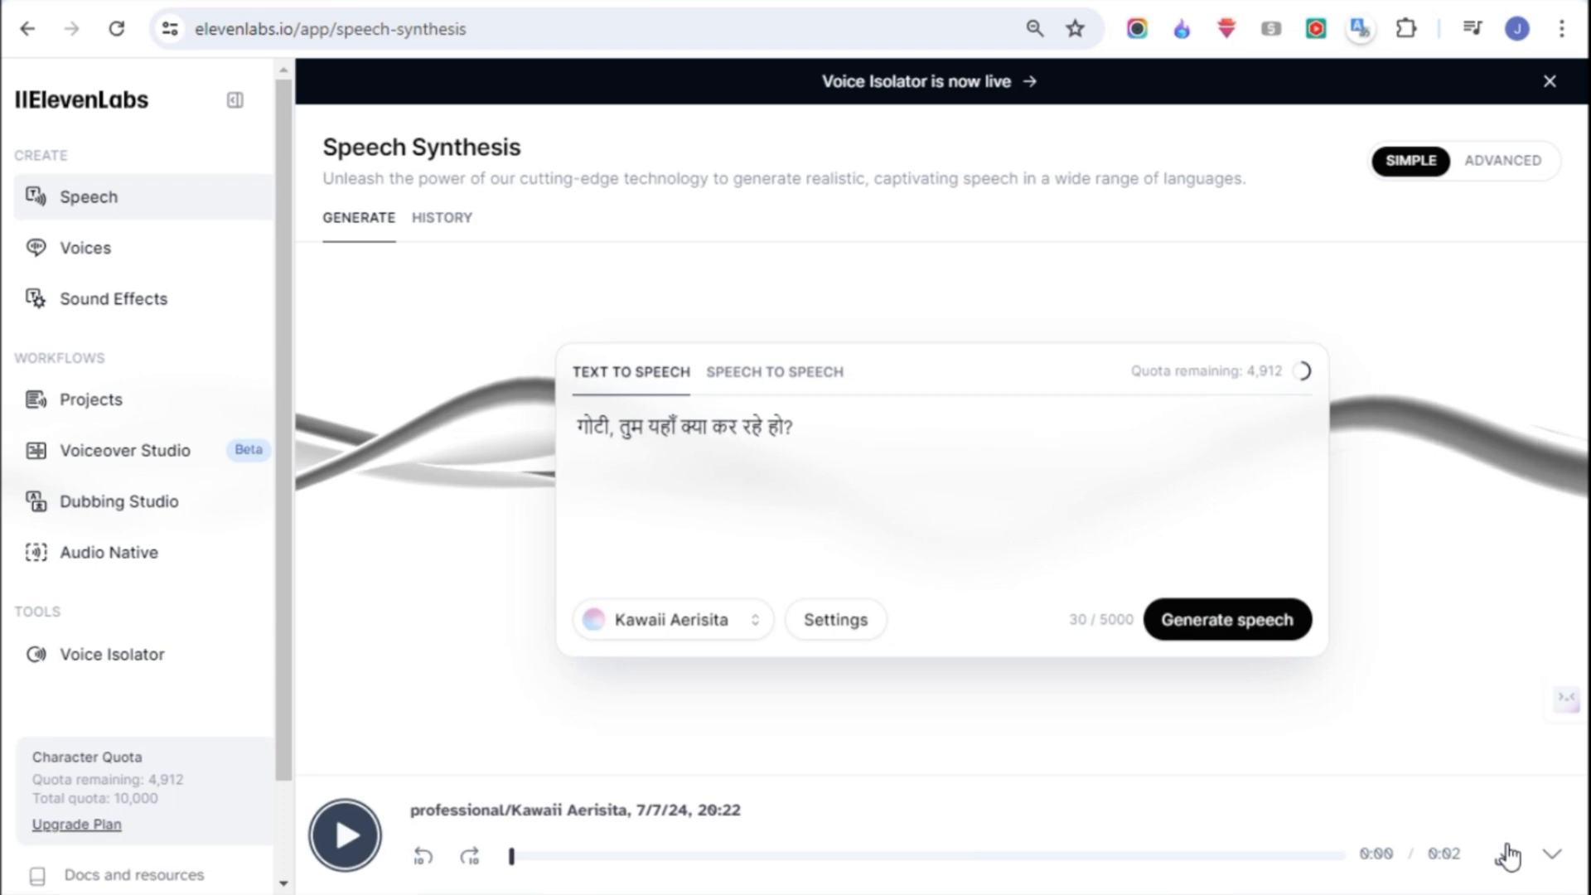
pyautogui.click(1508, 856)
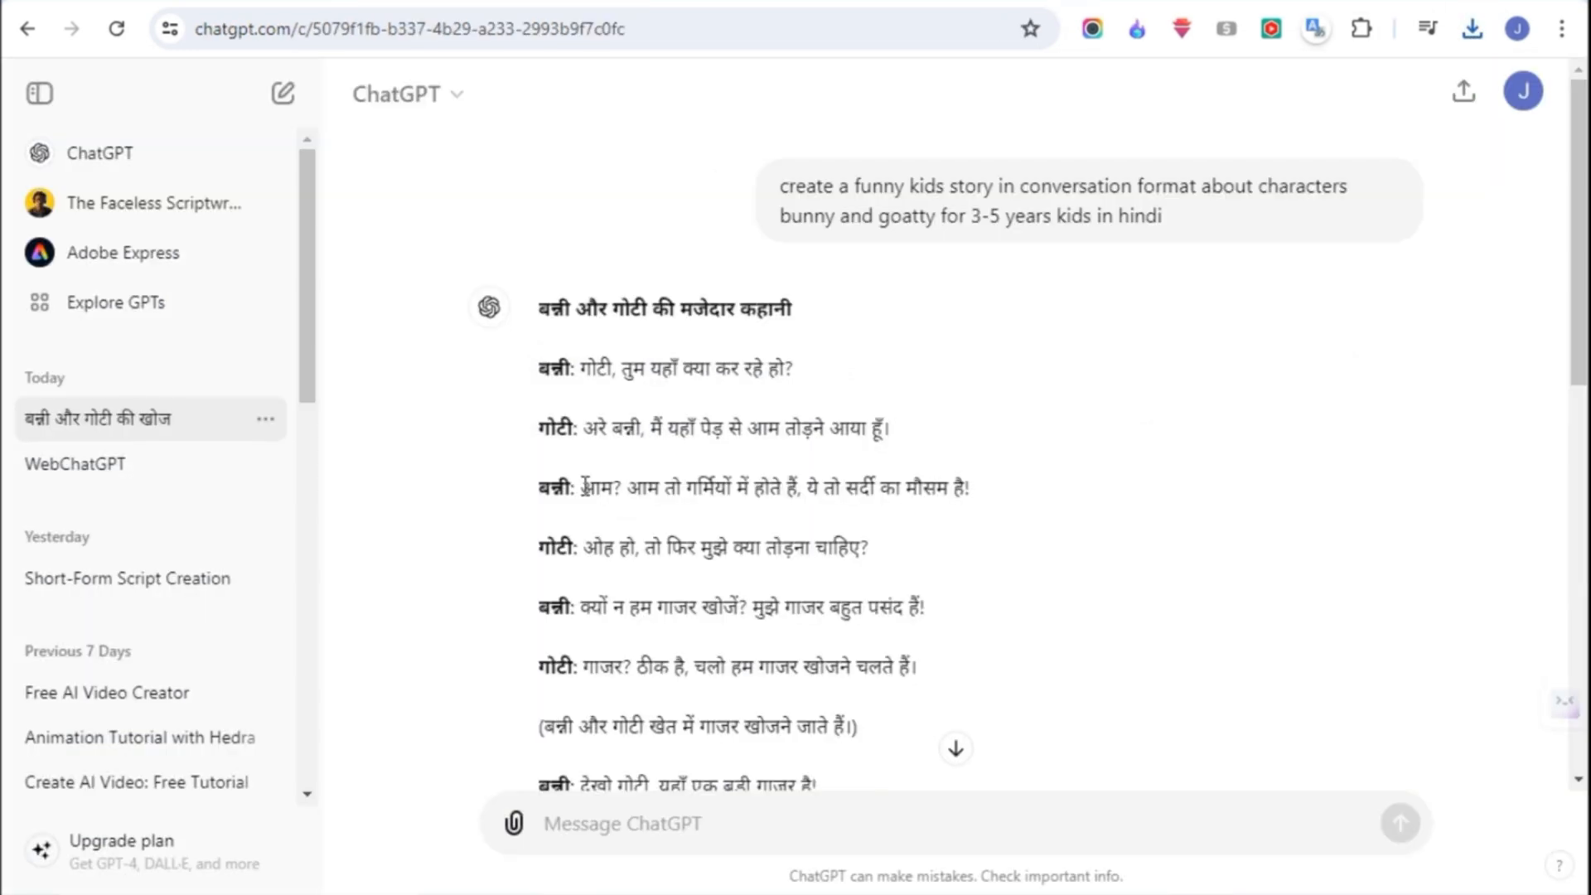
# - Generate and download separate speech clips for Bunny's remaining story lines, starting with "आम? आम तो गर्मियों में होते हैं, ये तो सर्दी का मौसम है!"
pyautogui.moveTo(580, 487); pyautogui.dragTo(981, 495)
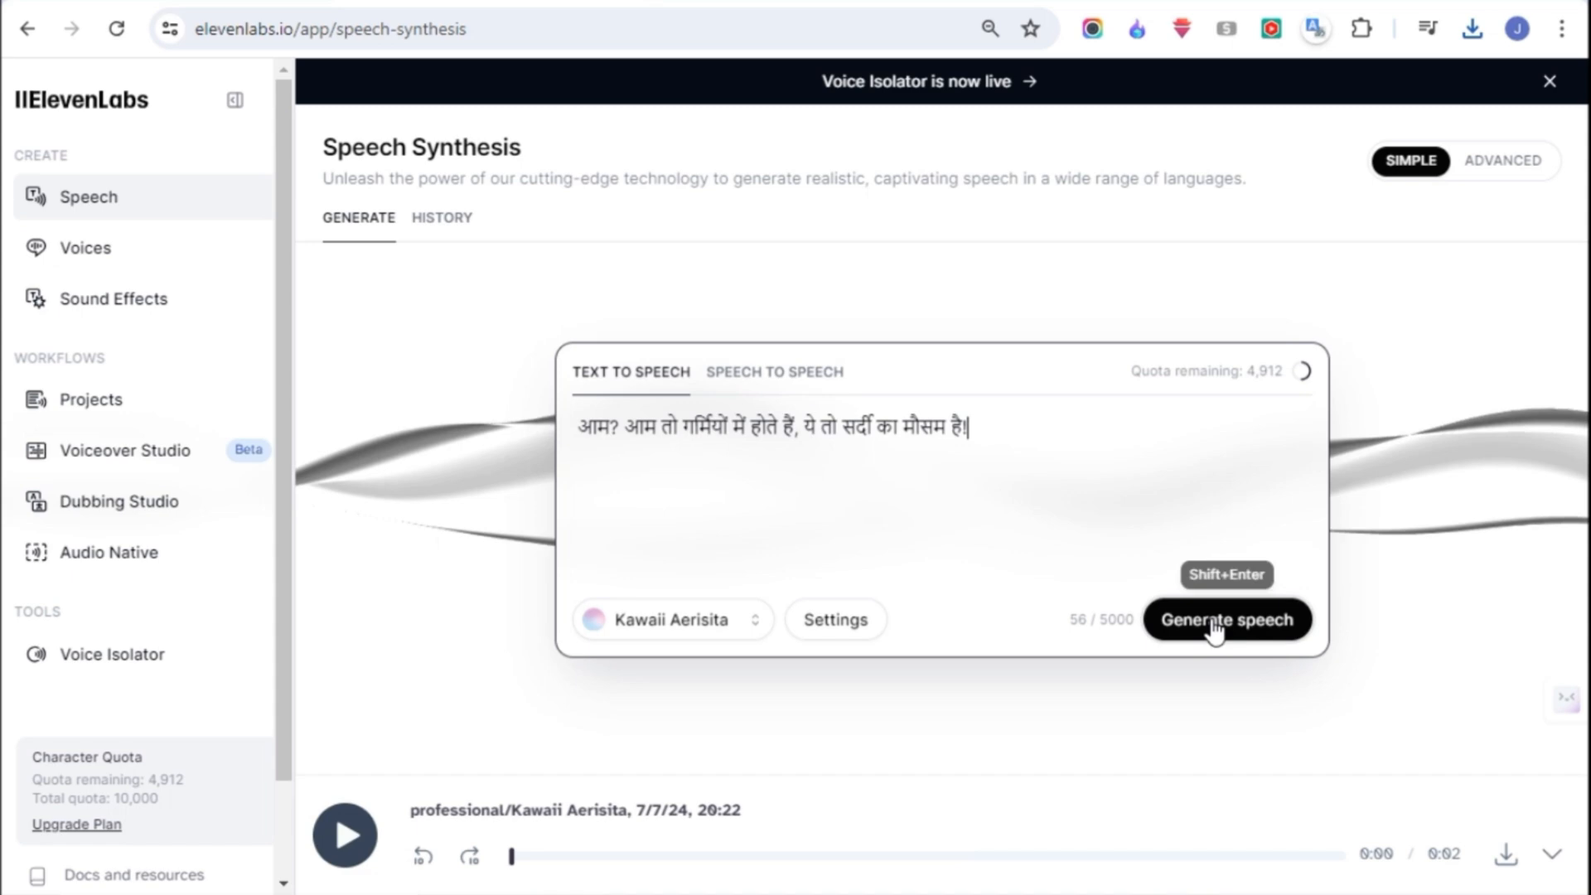
pyautogui.click(1223, 623)
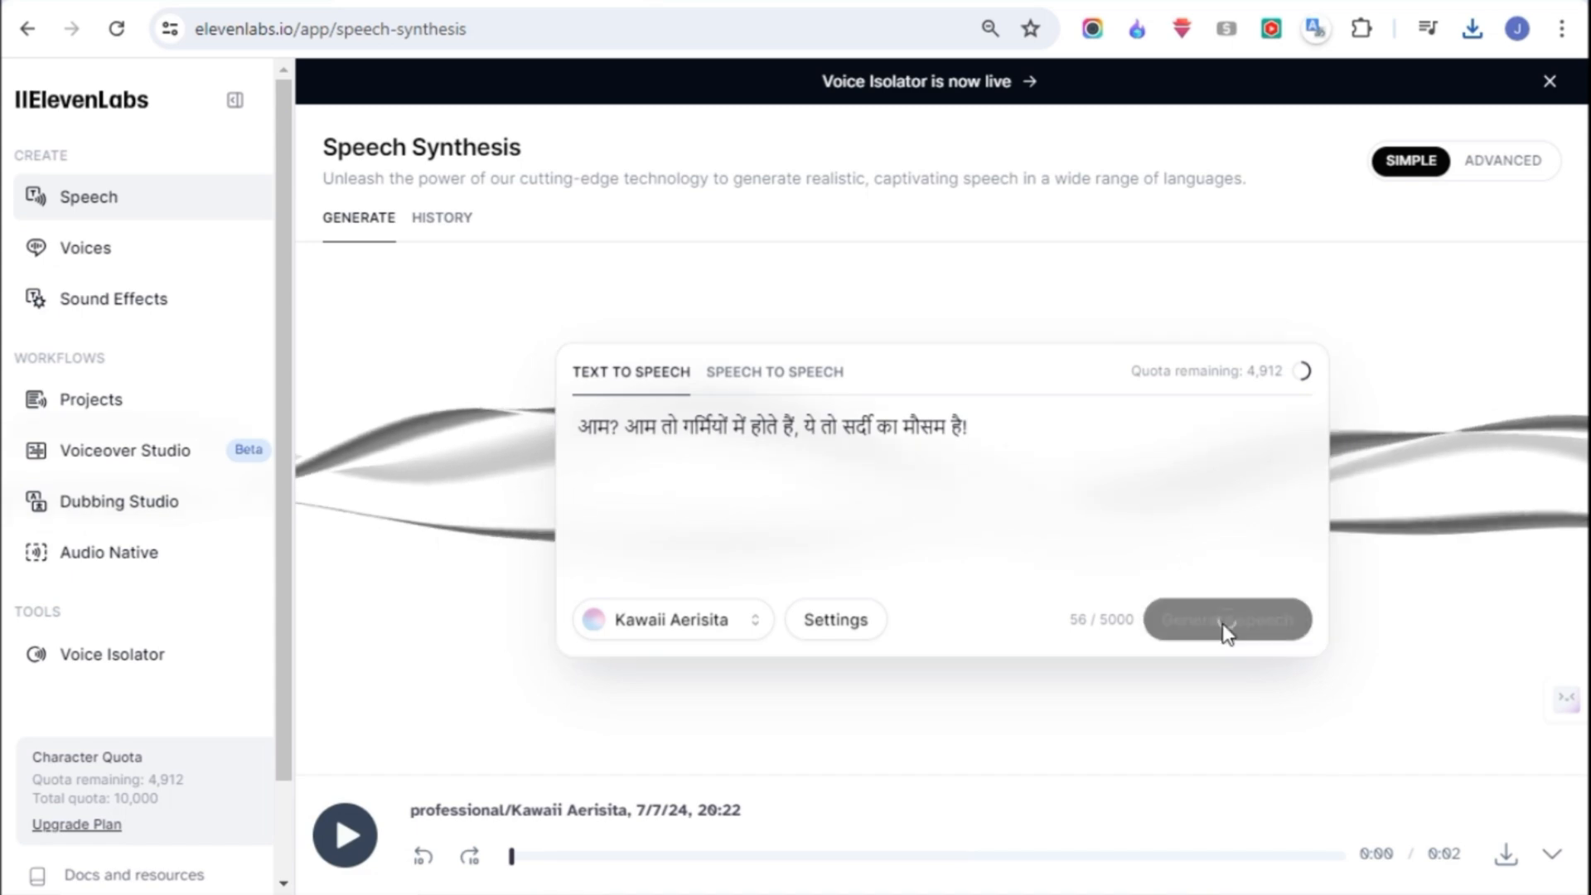
pyautogui.click(1506, 854)
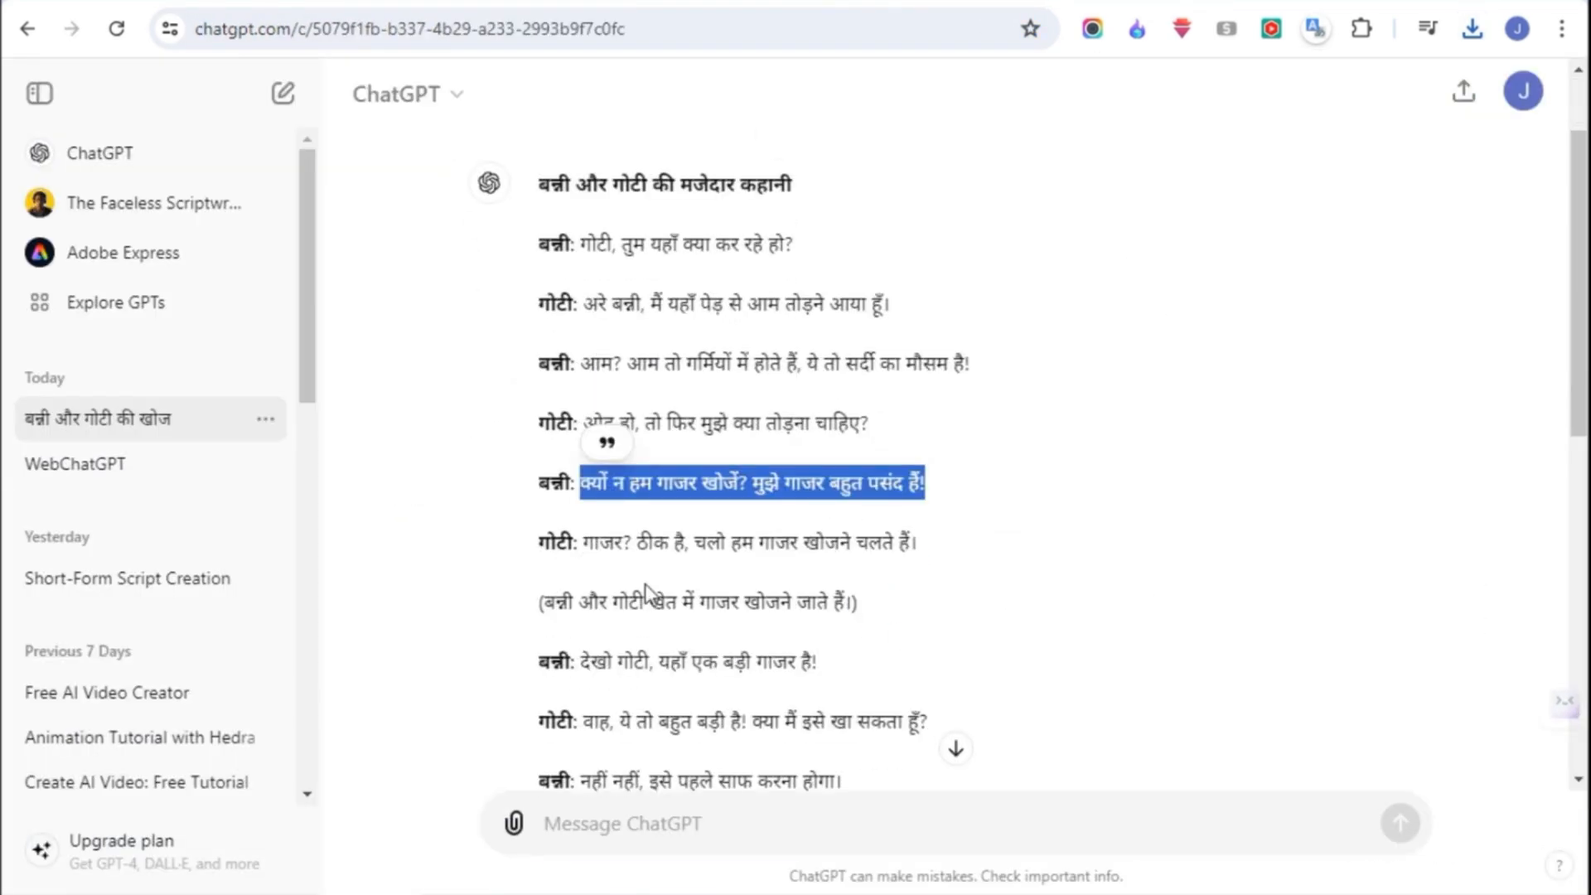
pyautogui.moveTo(580, 661); pyautogui.dragTo(818, 661)
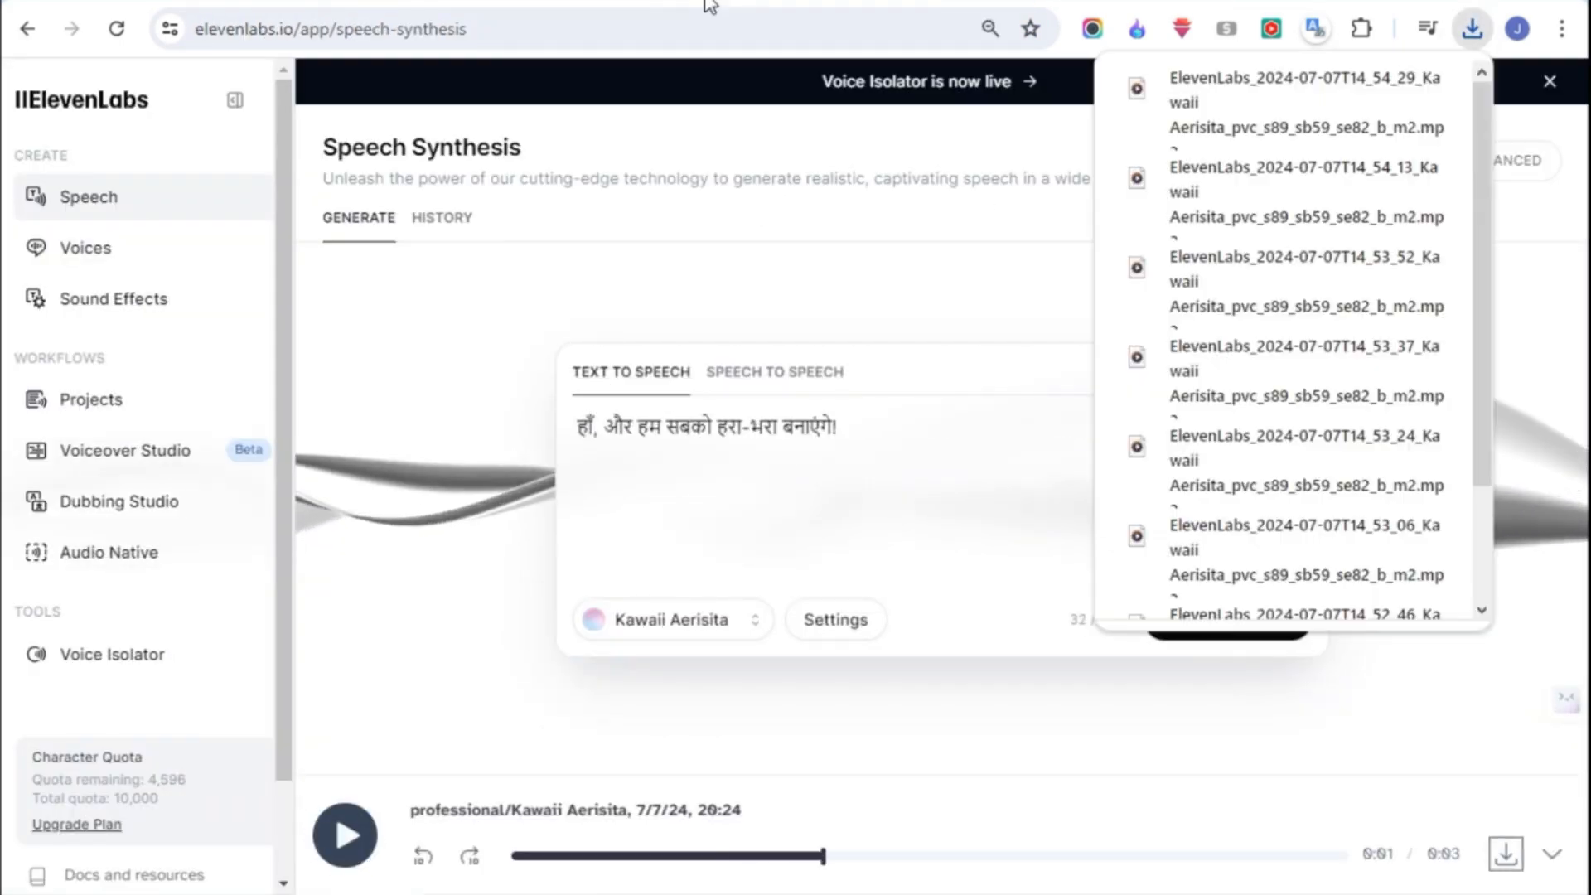
pyautogui.tripleClick(854, 448)
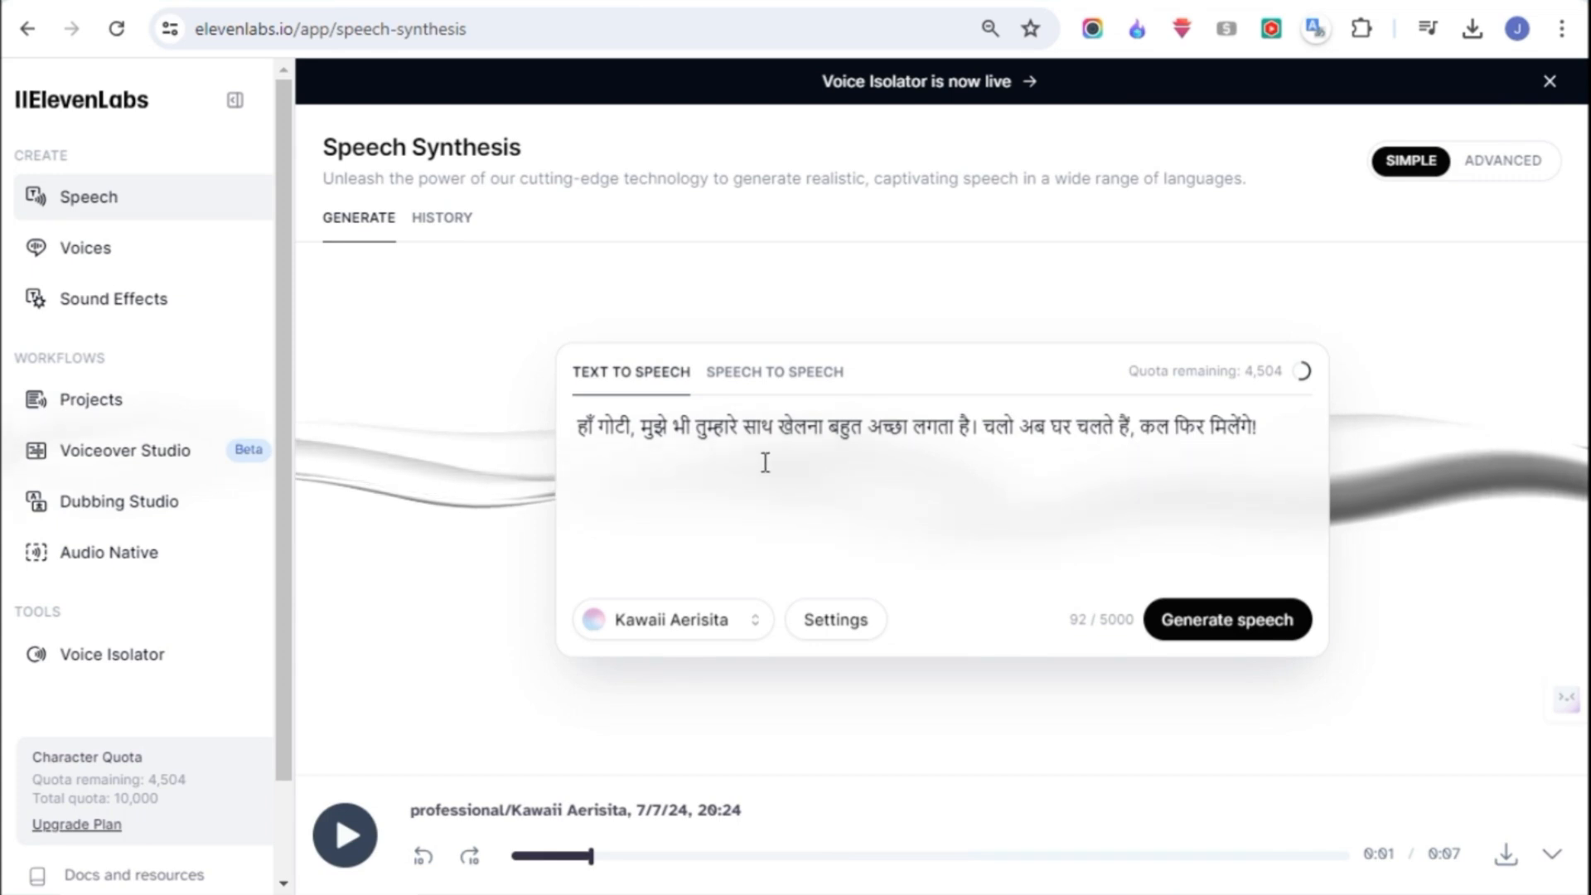
# - Change the voice to the premade Fin and accept the recommended Eleven Multilingual v1 model
pyautogui.click(677, 633)
pyautogui.scroll(-5, 546, 414)
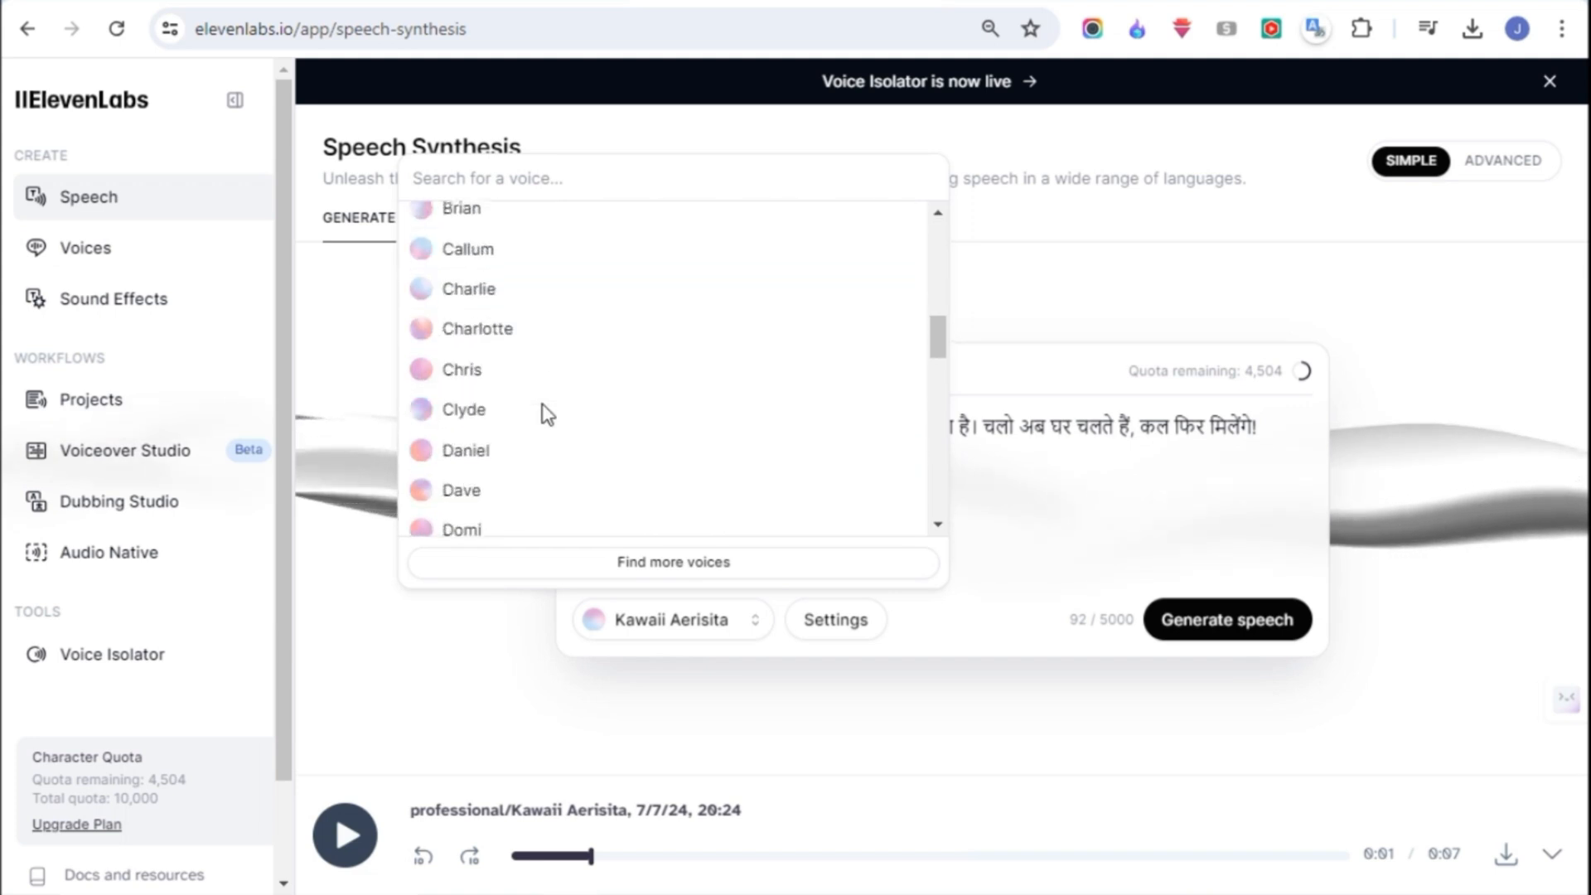
pyautogui.scroll(-3, 531, 448)
pyautogui.click(472, 476)
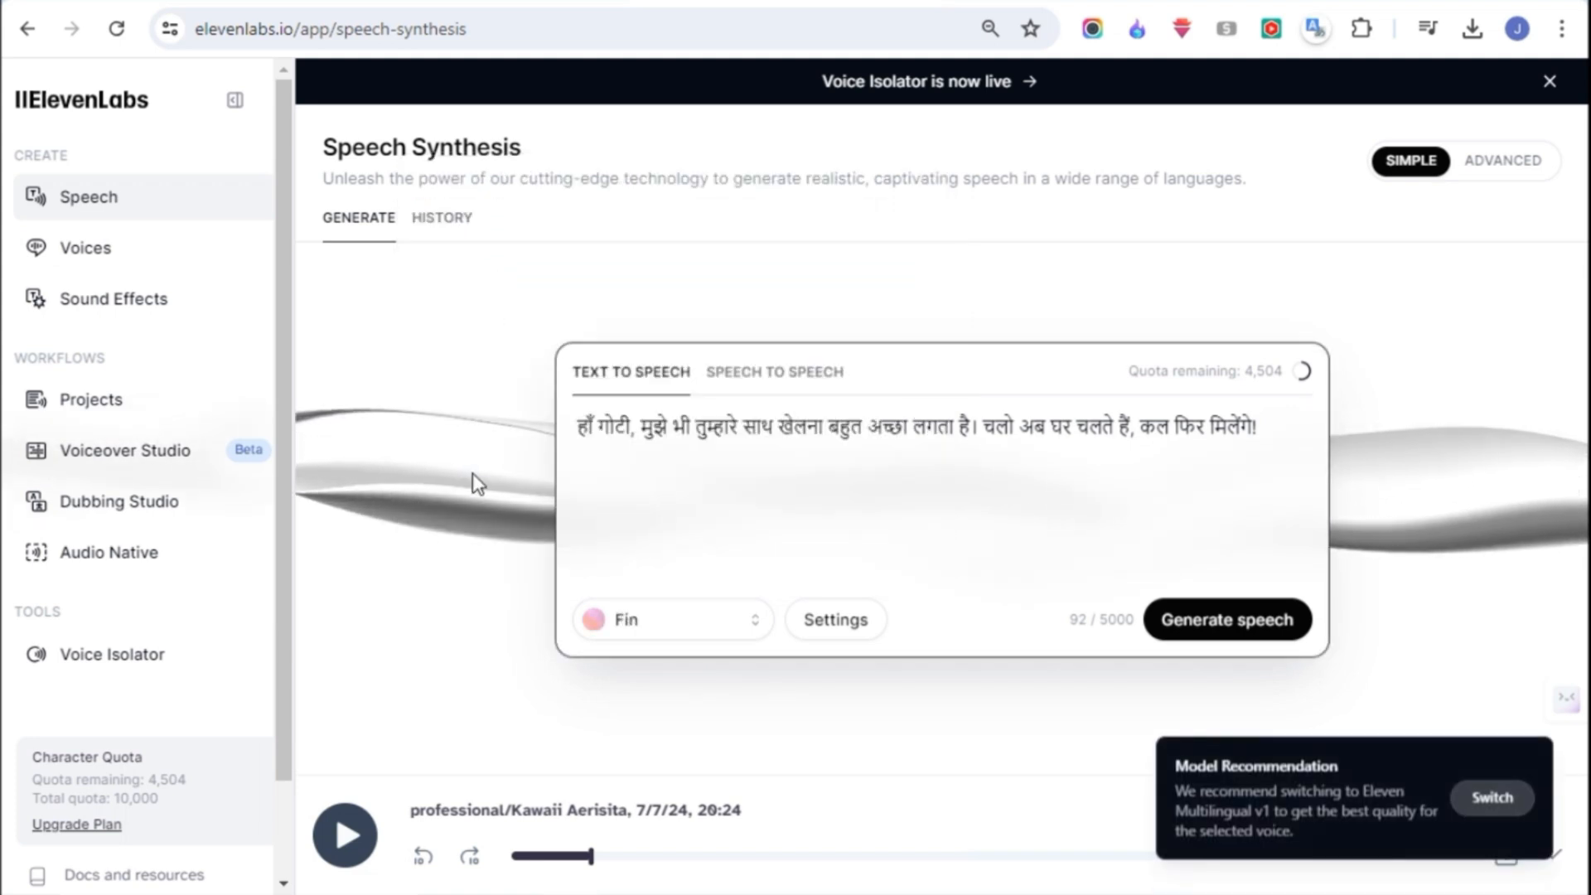
pyautogui.click(1460, 797)
# - Copy Goatty's first story line, "अरे बन्नी, मैं यहाँ पेड़ से आम तोड़ने आया हूँ।", into ElevenLabs and generate and download its speech
pyautogui.hotkey('ctrl', 'Tab')
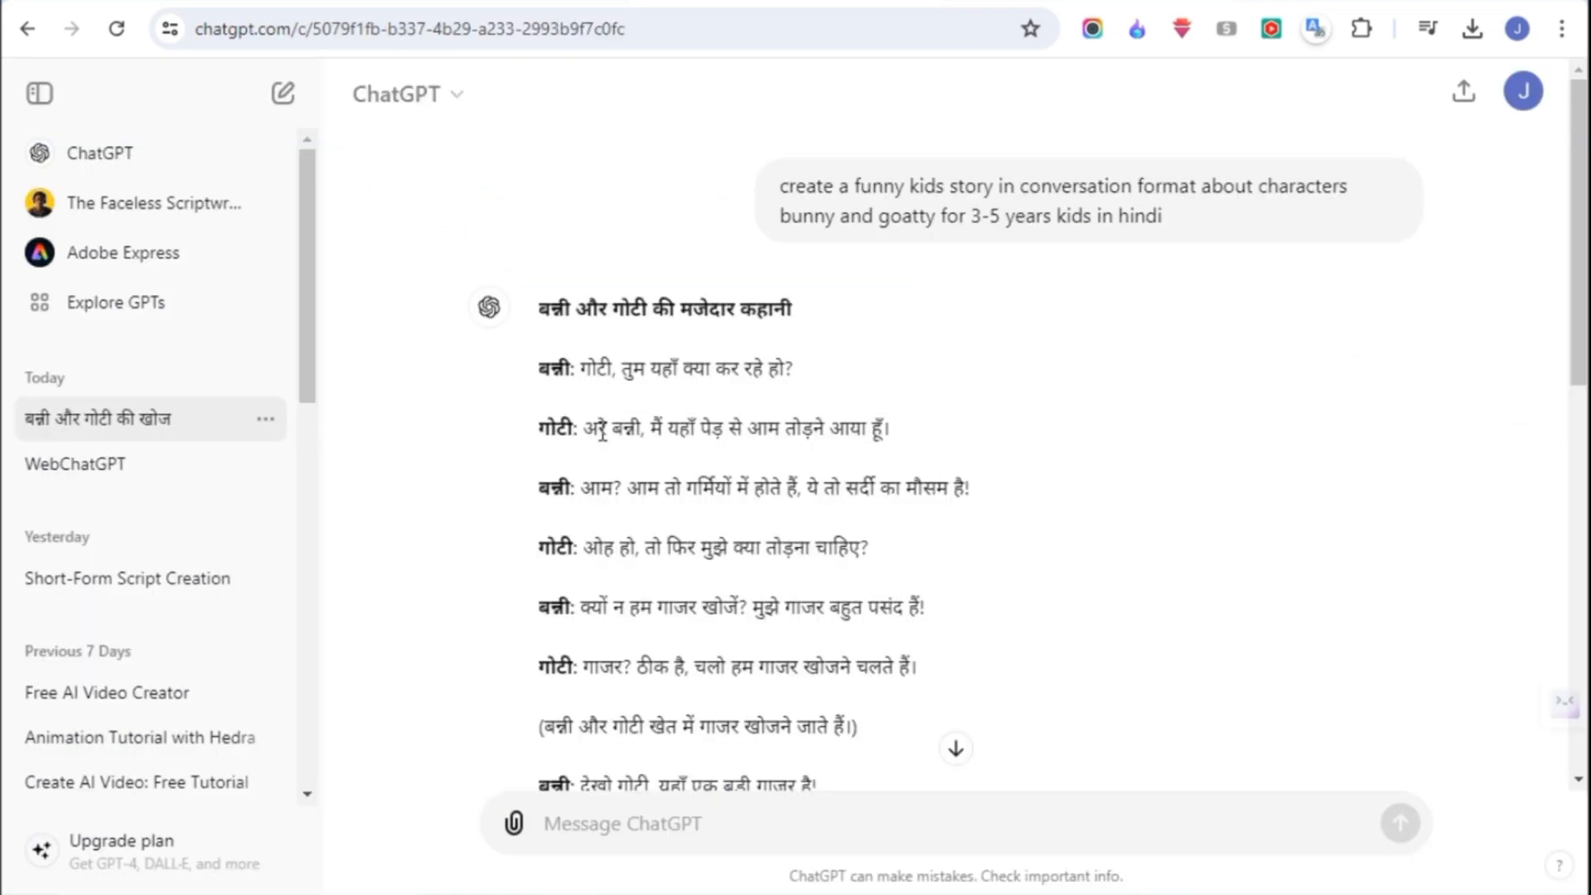
pyautogui.moveTo(601, 431); pyautogui.dragTo(916, 431)
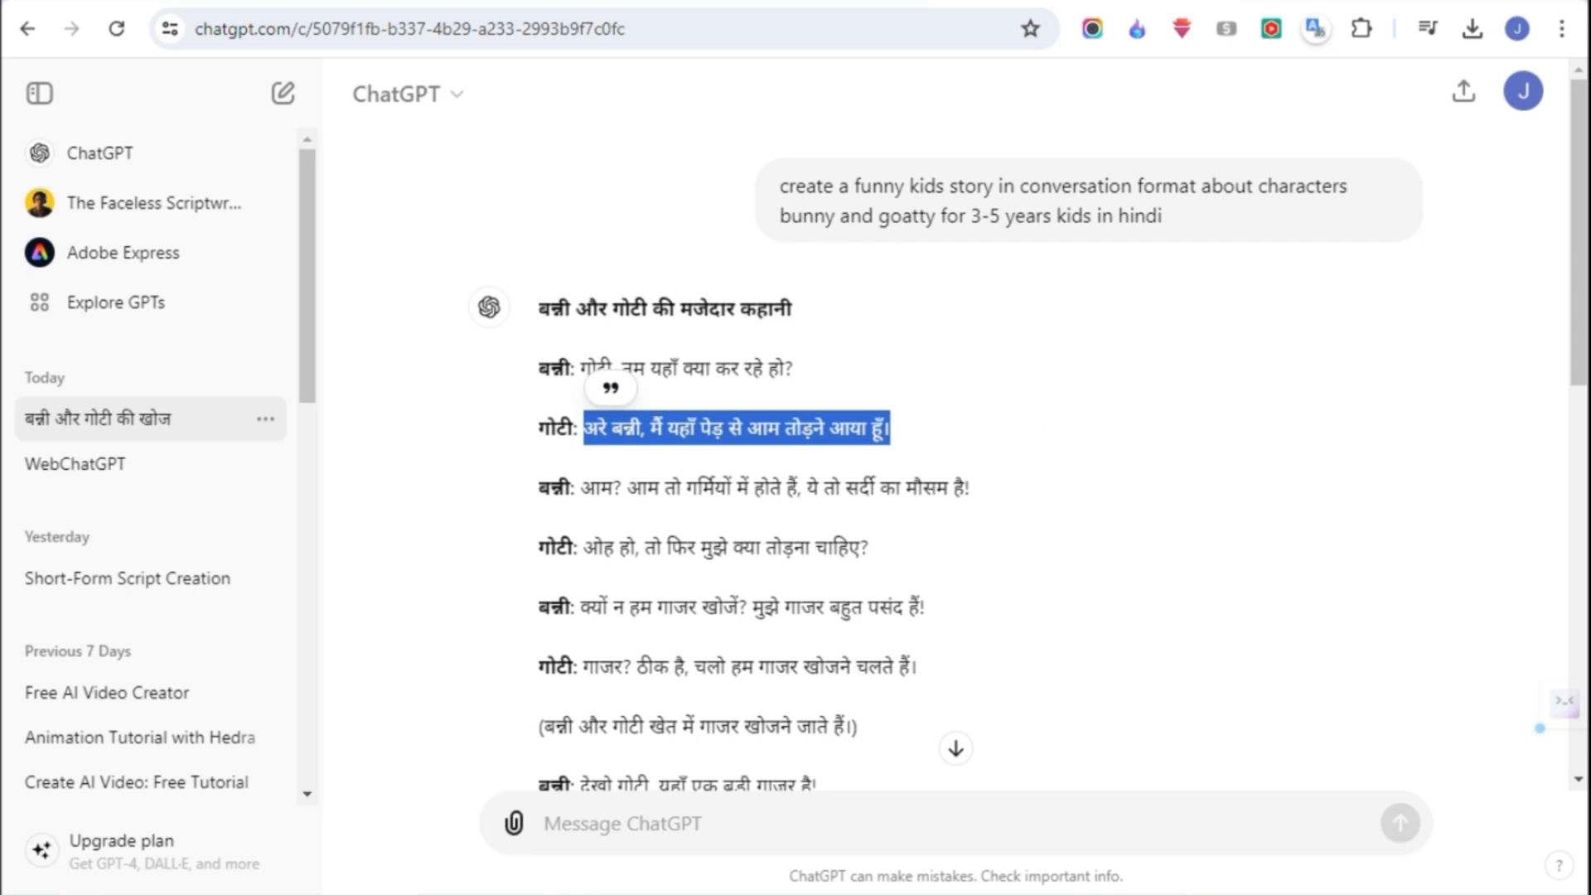
pyautogui.hotkey('ctrl', 'c')
pyautogui.hotkey('ctrl', 'shift', 'Tab')
pyautogui.hotkey('ctrl', 'a')
pyautogui.press('BackSpace')
pyautogui.hotkey('ctrl', 'v')
pyautogui.click(1226, 621)
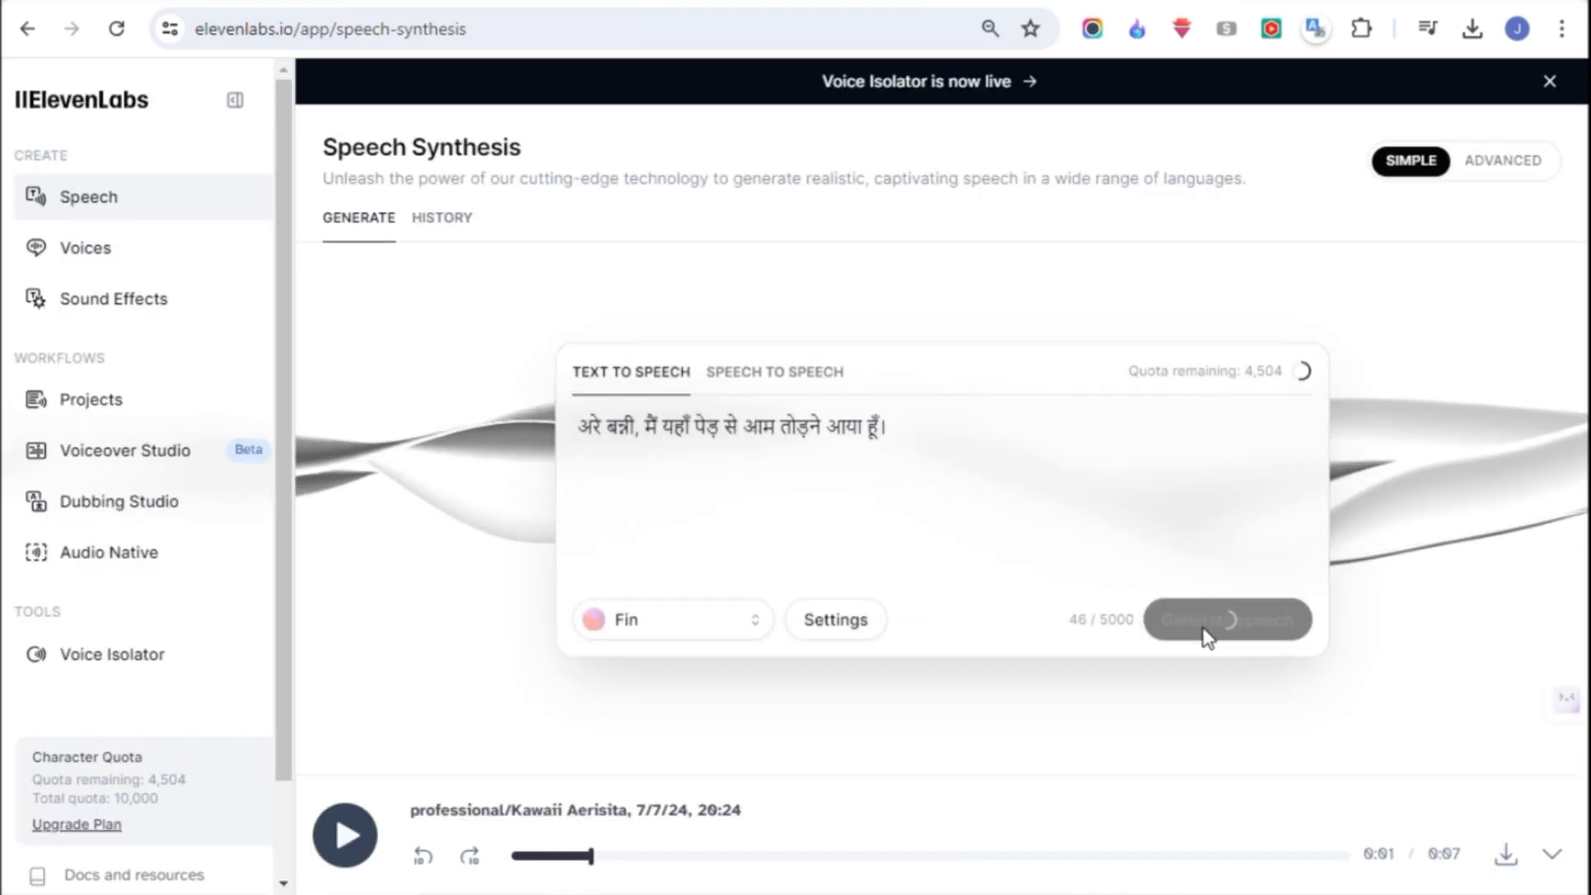
pyautogui.click(1504, 854)
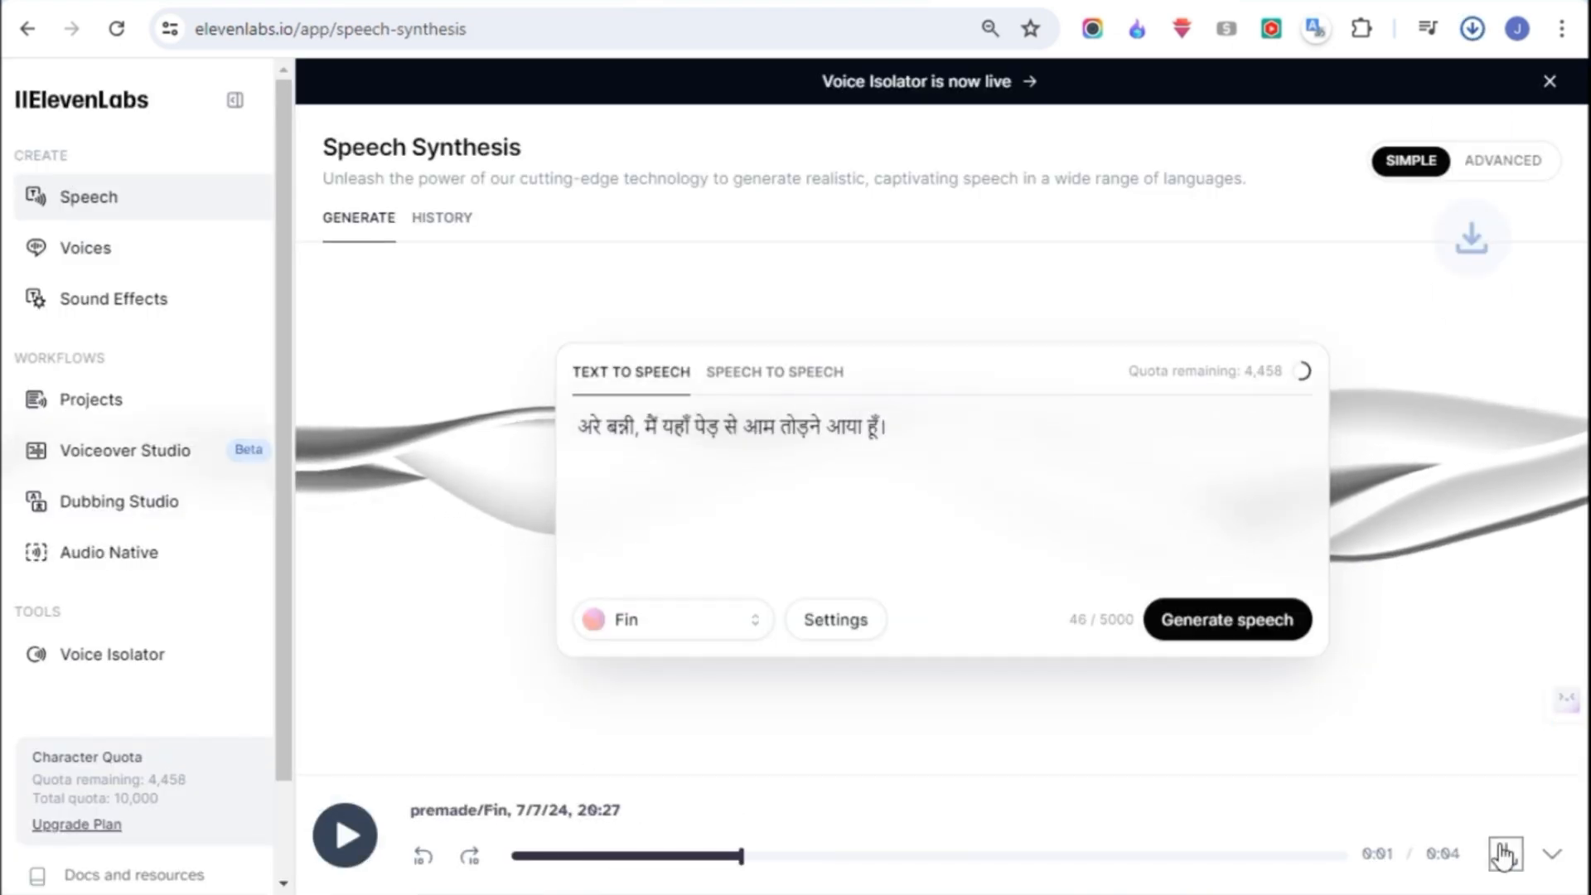
# - Generate and download speech in the Fin voice for Goatty's second story line, "ओह हो, तो फिर मुझे क्या तोड़ना चाहिए?"
pyautogui.hotkey('ctrl', 'Tab')
pyautogui.moveTo(585, 548); pyautogui.dragTo(859, 549)
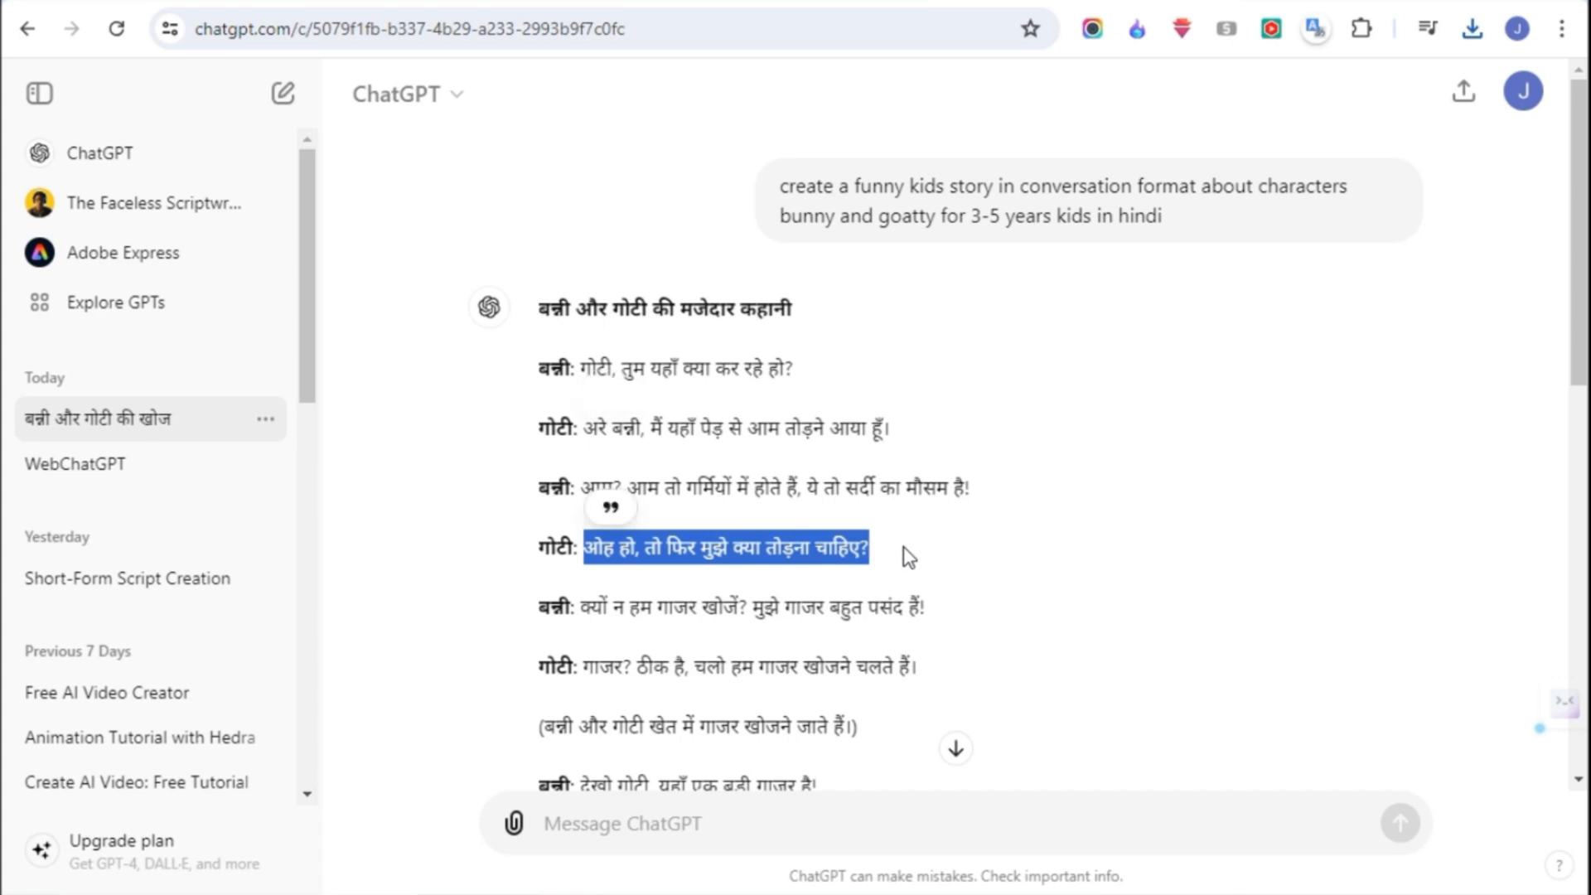
pyautogui.hotkey('ctrl', 'c')
pyautogui.hotkey('ctrl', 'Tab')
pyautogui.hotkey('ctrl', 'v')
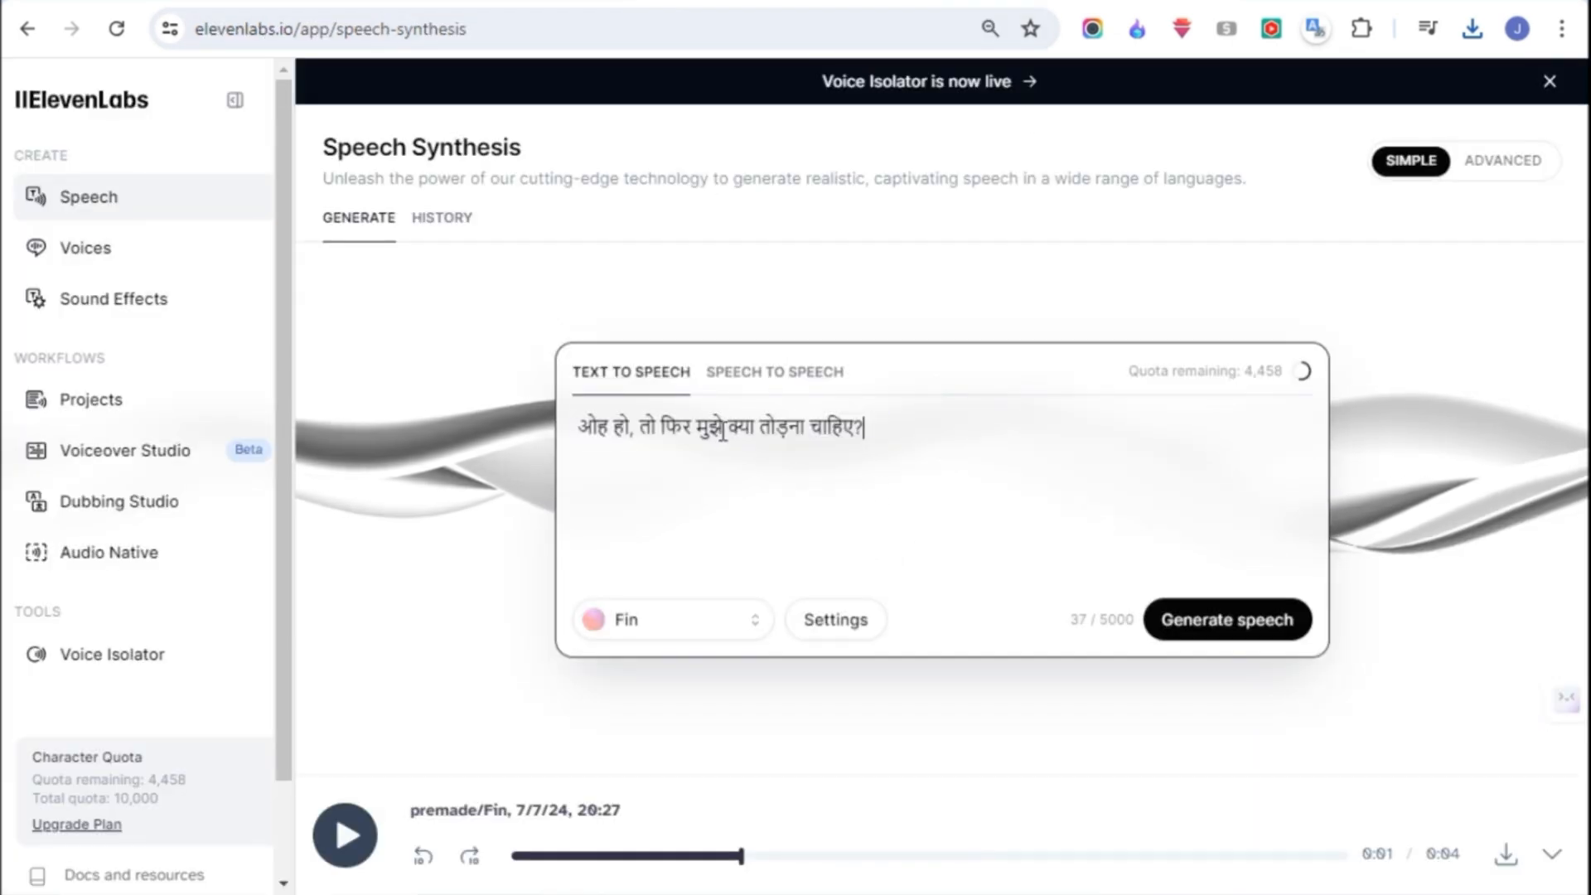
pyautogui.click(1182, 620)
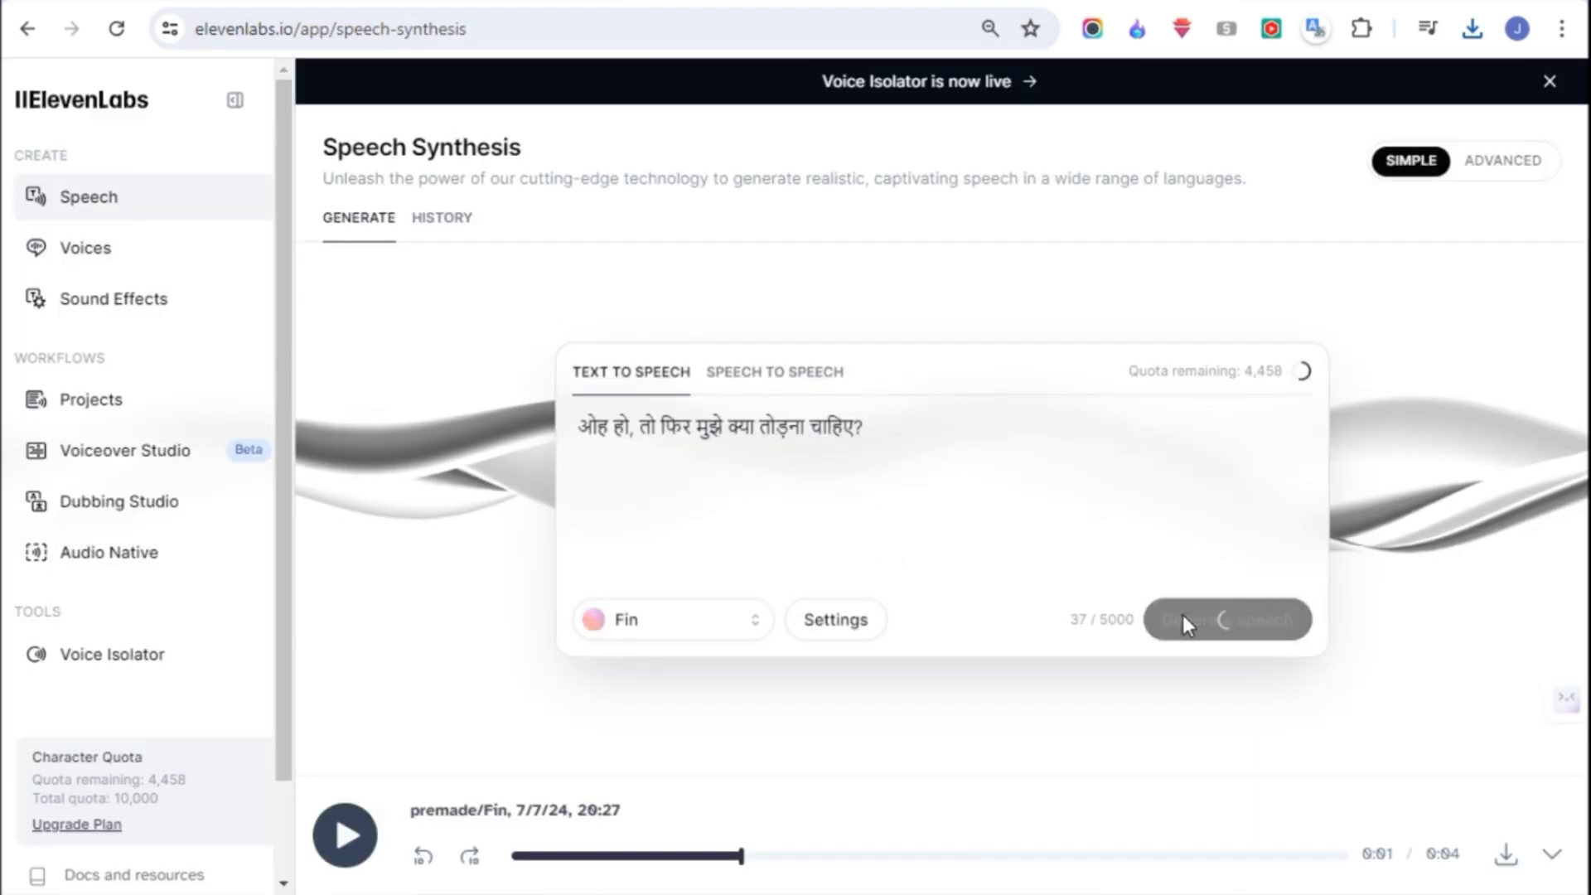
pyautogui.click(1505, 853)
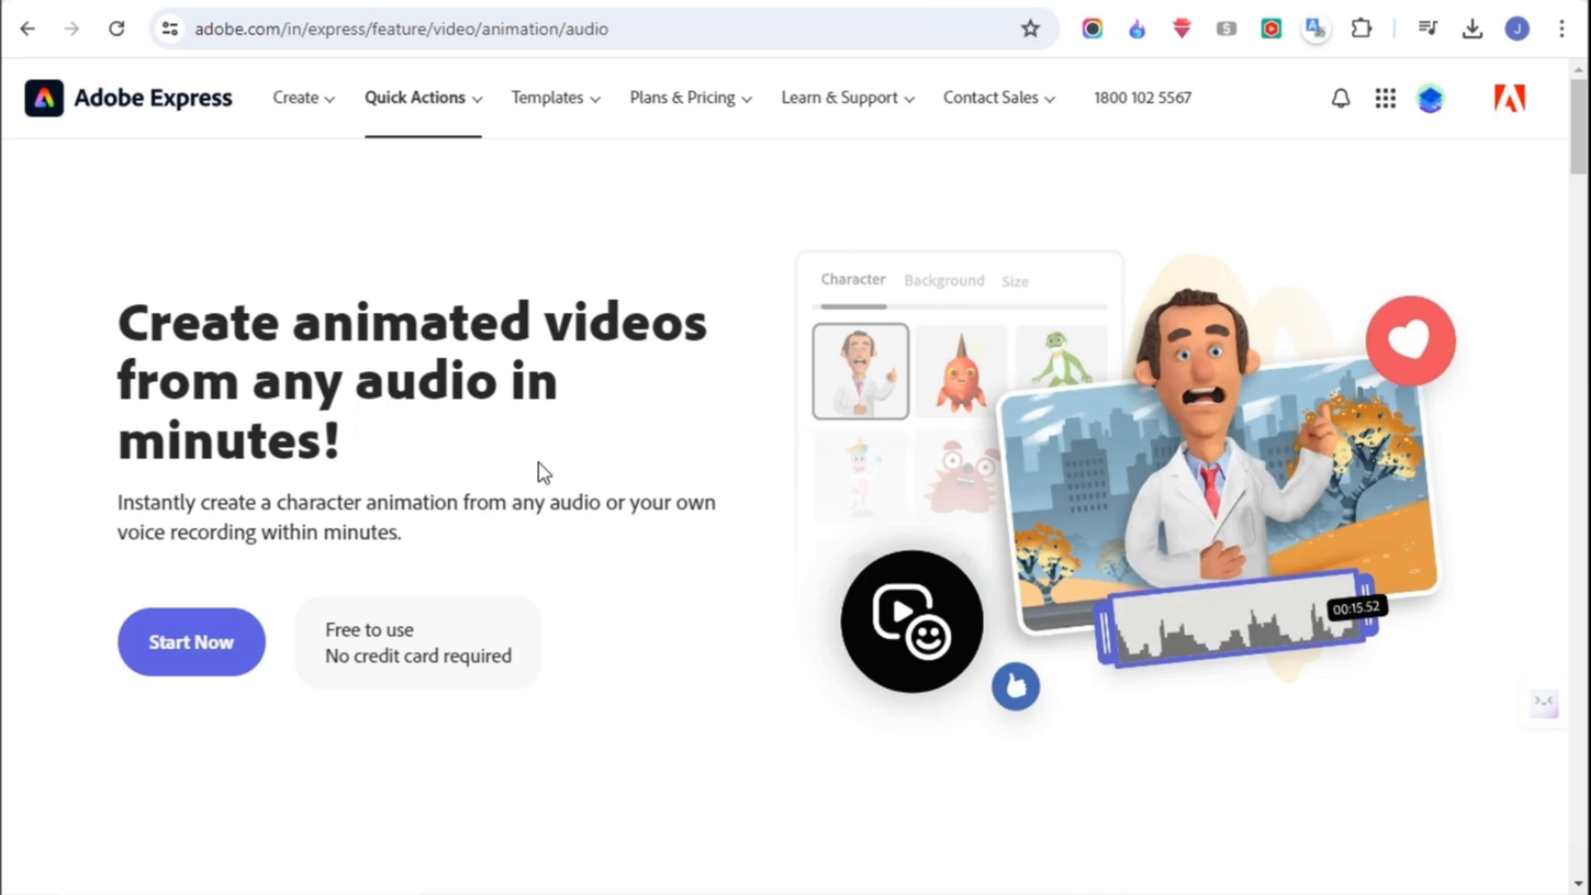
# - Start Adobe Express's Animate from audio tool and choose the rabbit Truffles from the Animals characters
pyautogui.click(184, 638)
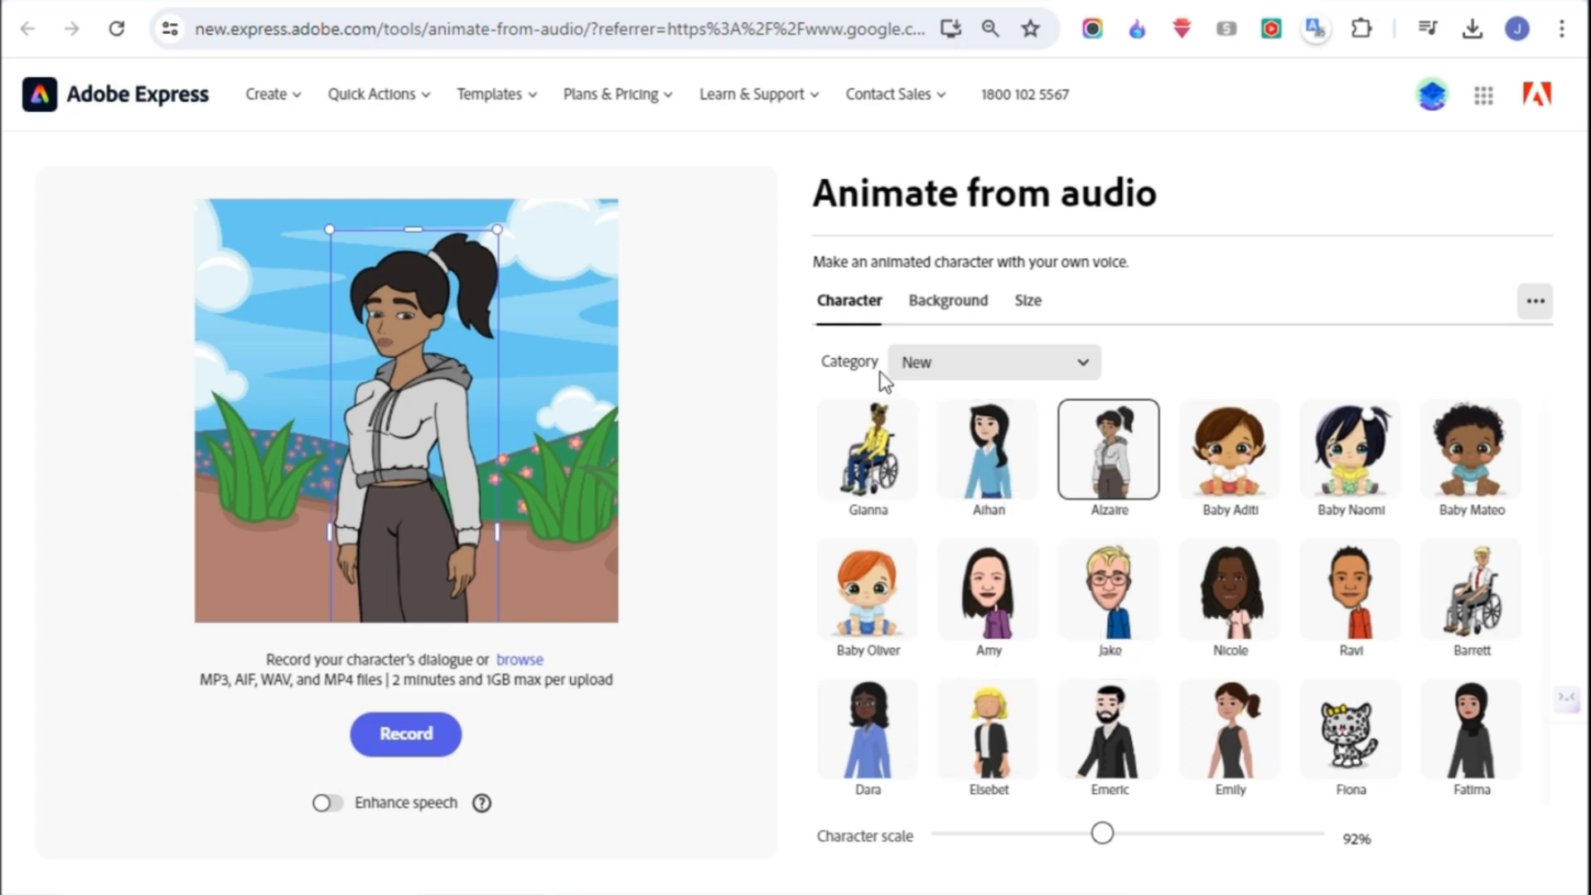
pyautogui.click(957, 377)
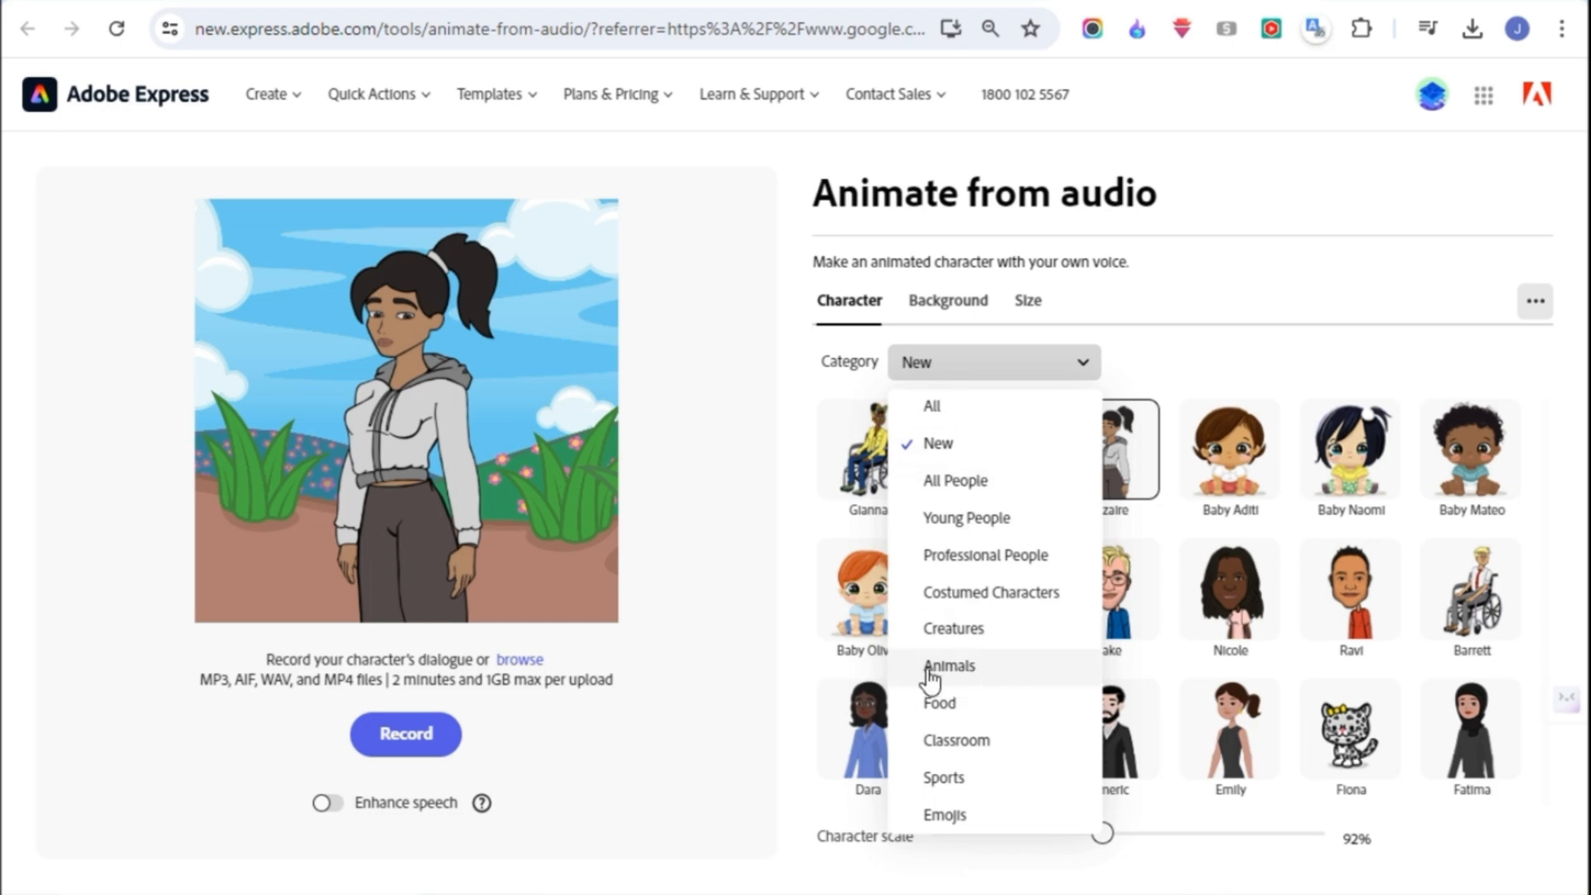
pyautogui.click(967, 668)
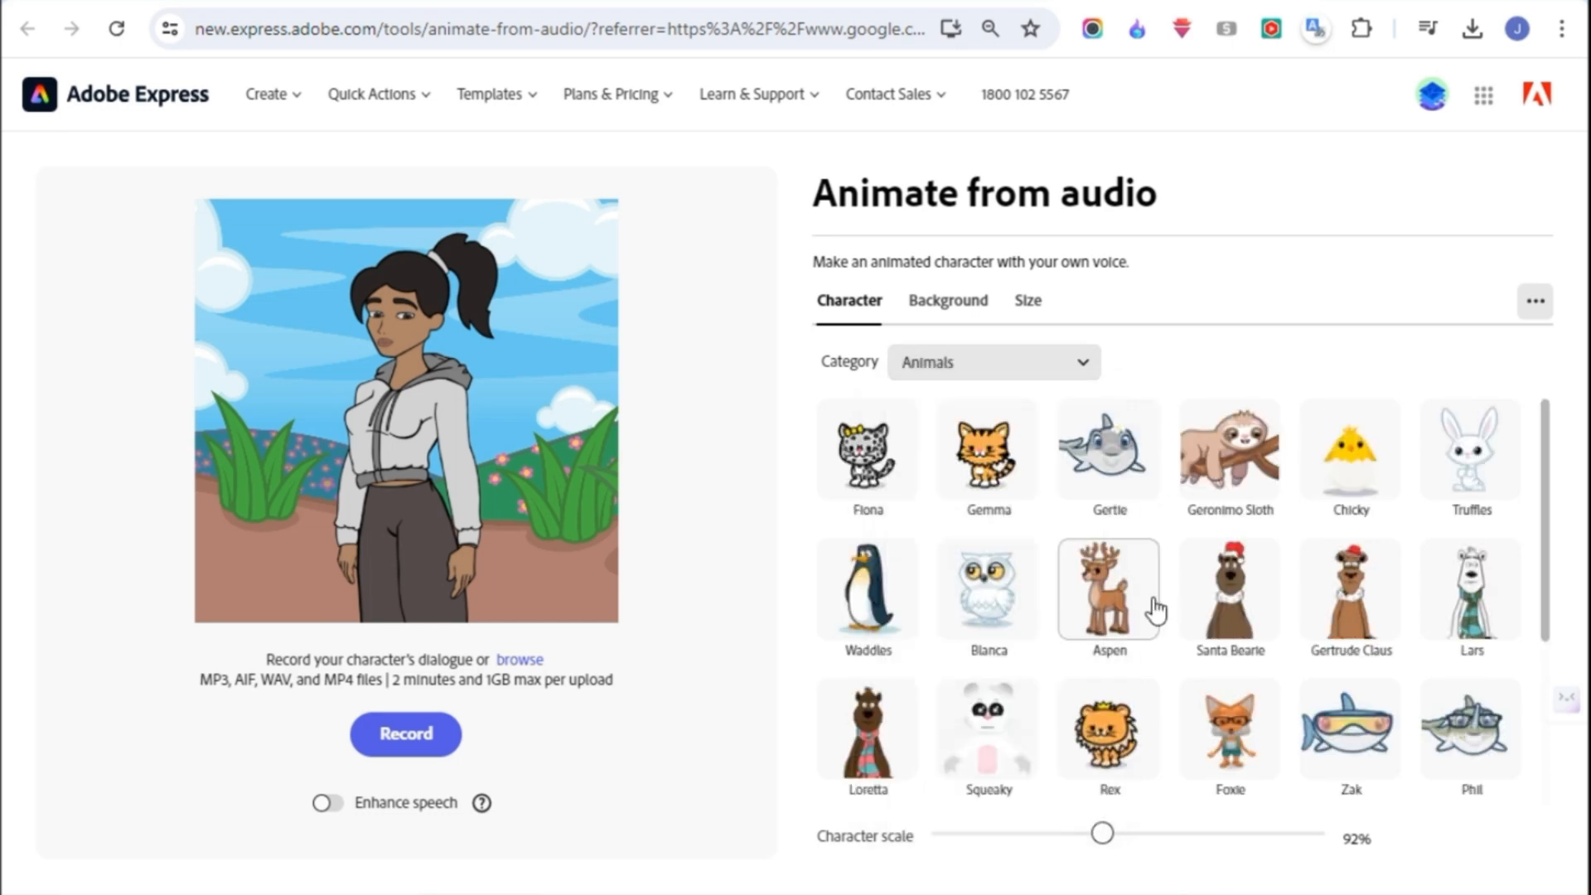
pyautogui.click(1476, 468)
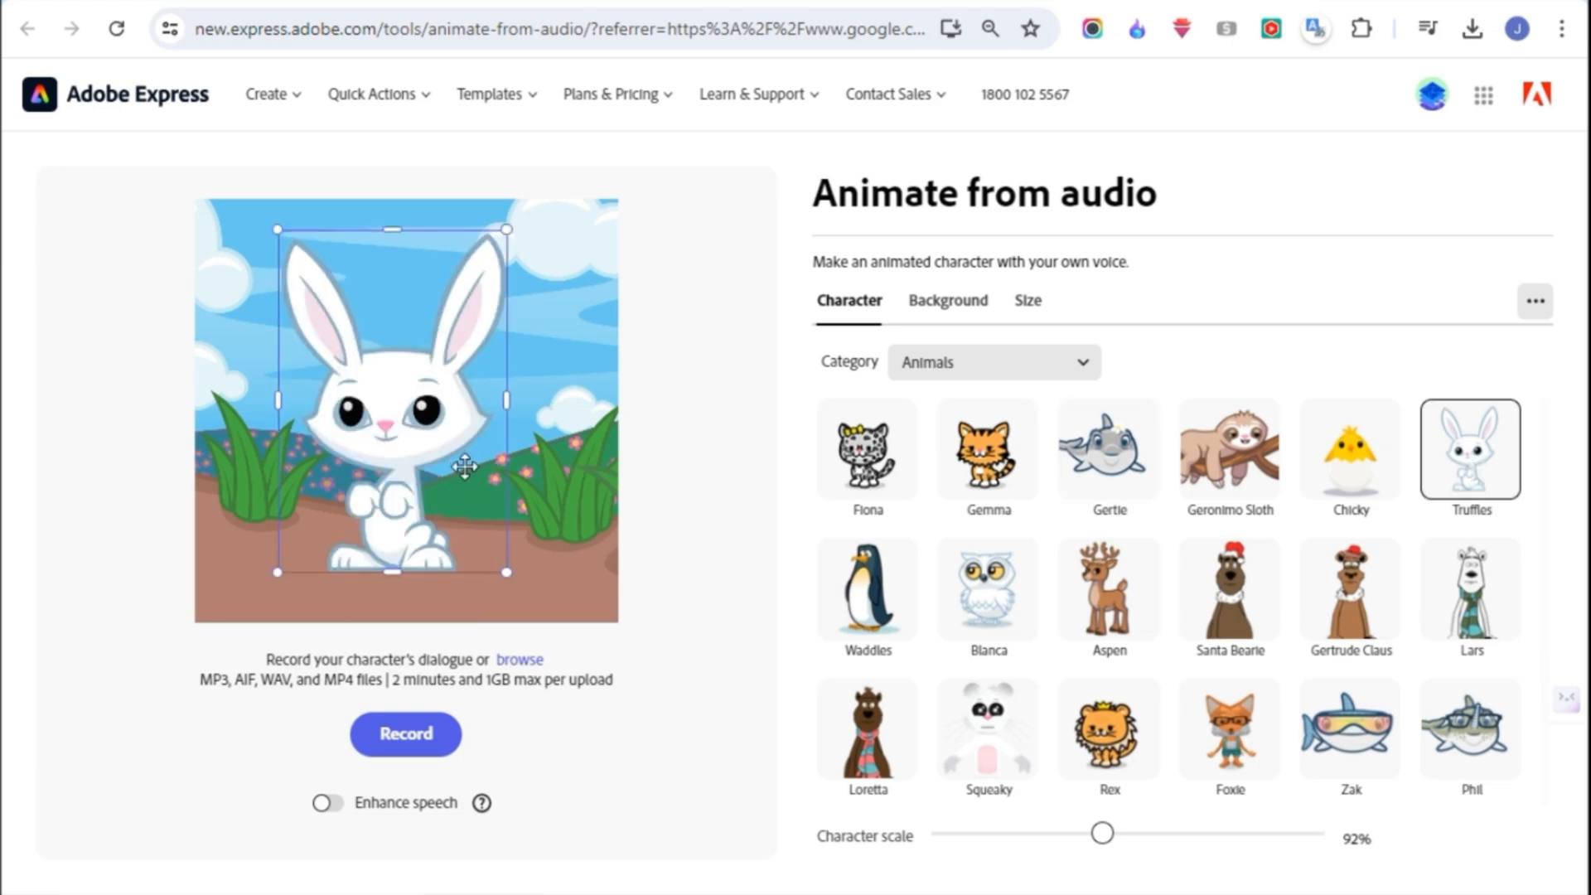
# - Try the preset backgrounds Hearts, Fluffy Clouds, Roses Green, and Roses Pink and Green behind the rabbit
pyautogui.click(945, 315)
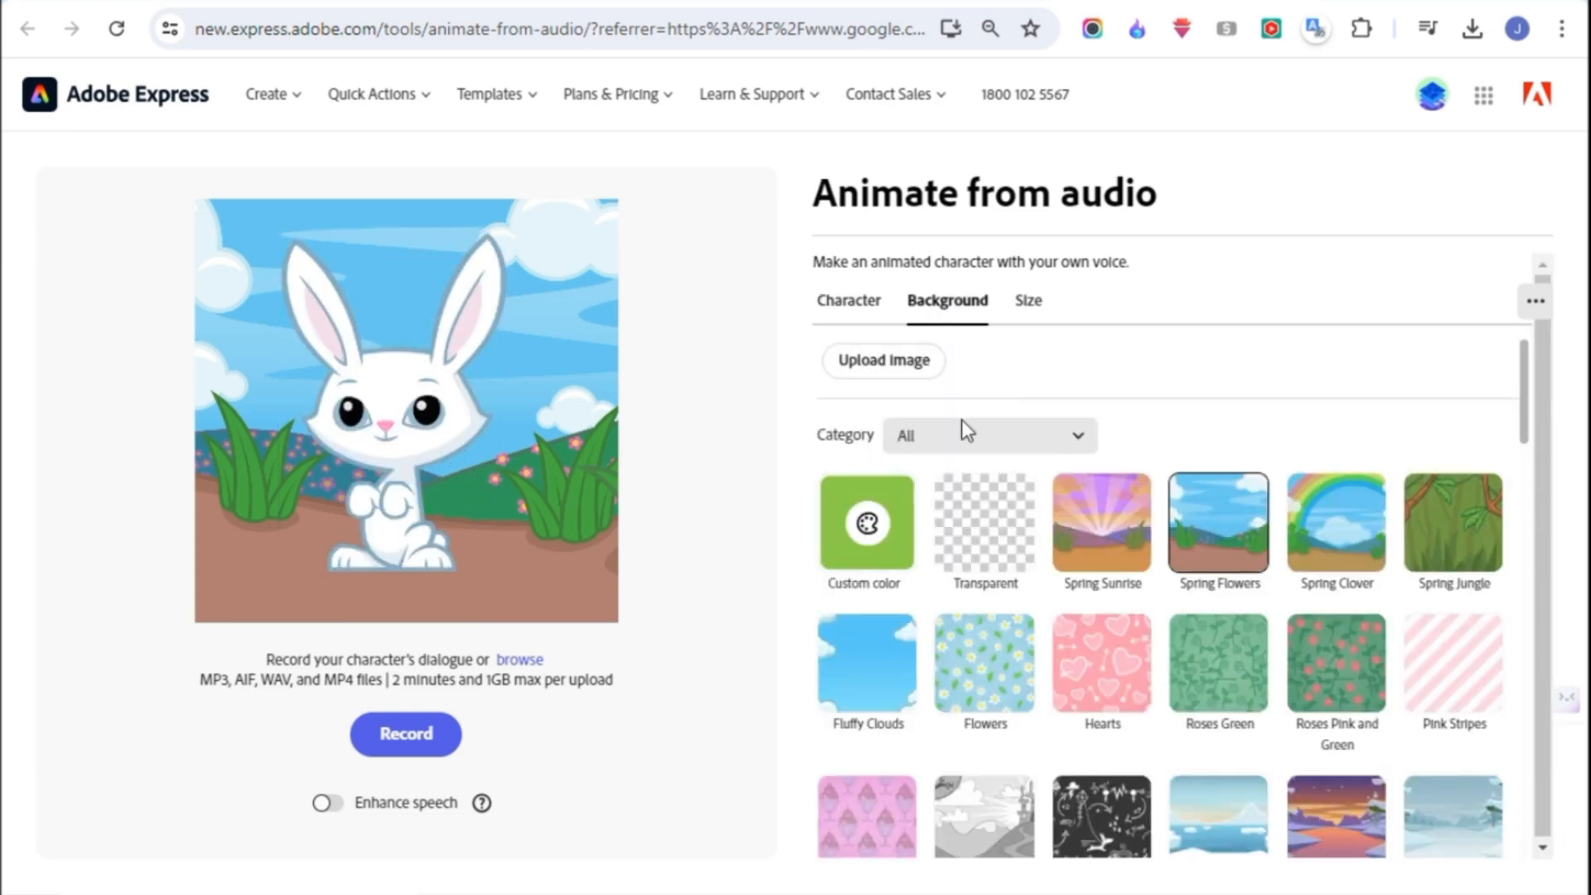
pyautogui.click(1056, 663)
pyautogui.click(907, 667)
pyautogui.click(1110, 671)
pyautogui.click(1218, 671)
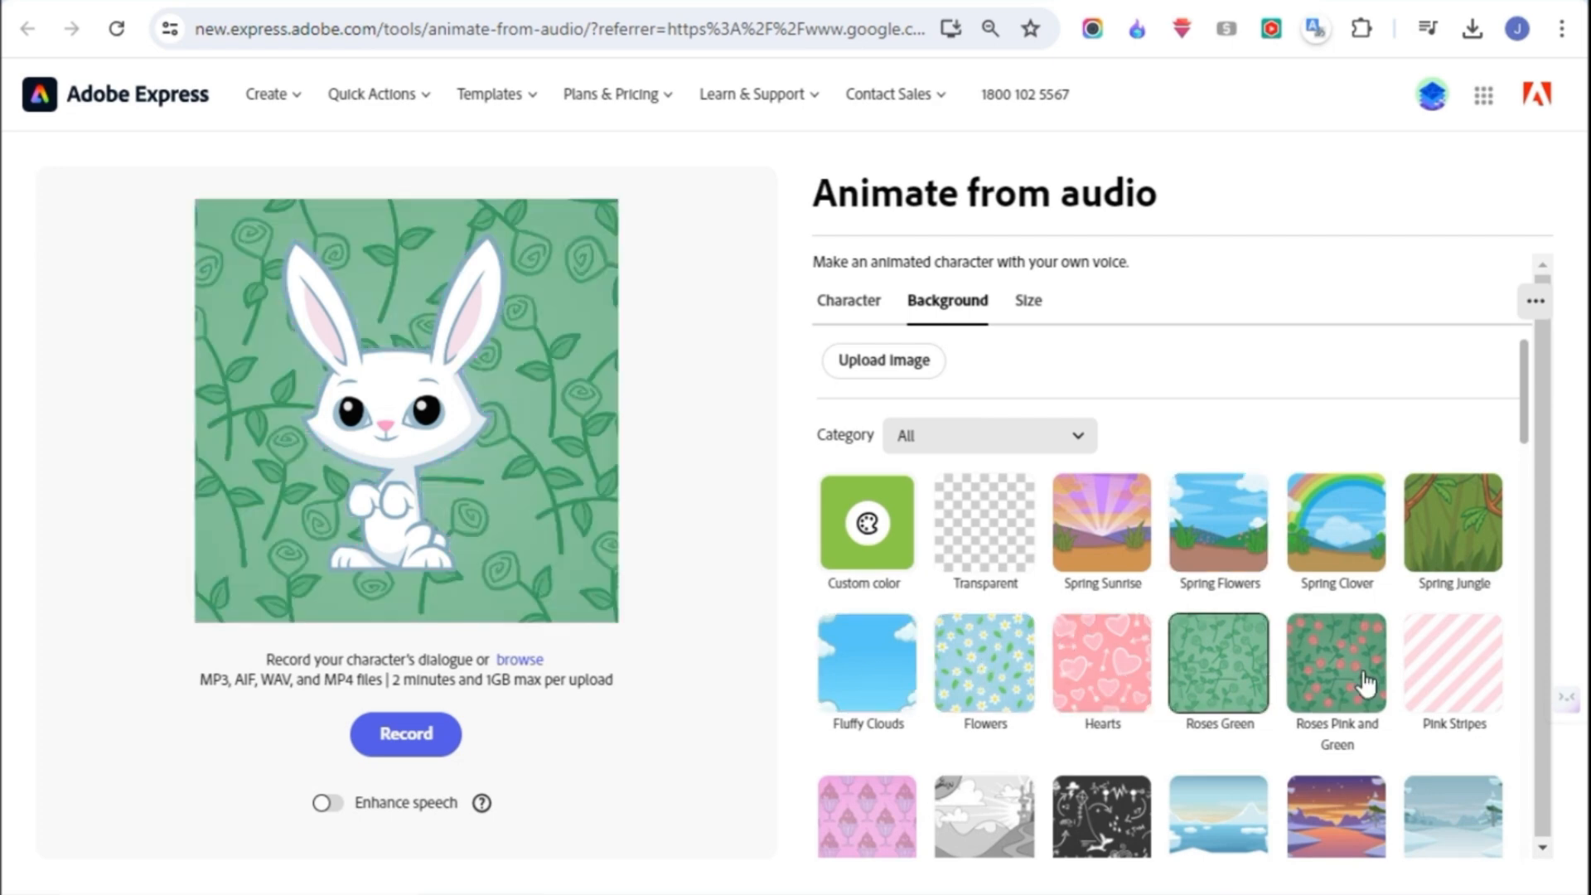
pyautogui.click(1365, 685)
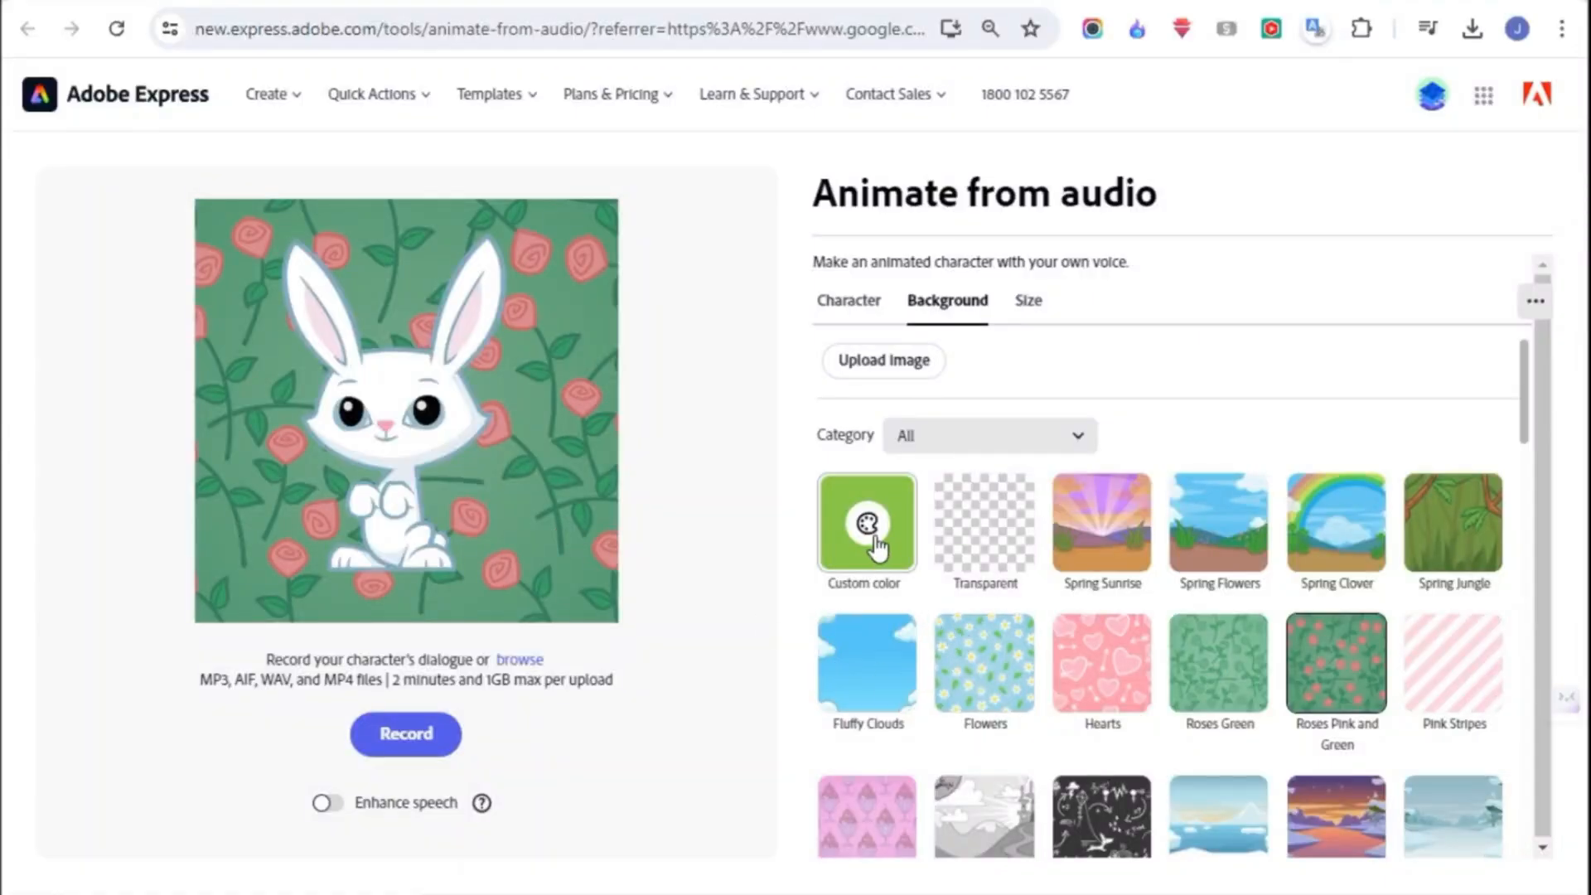
# - Give the rabbit a solid custom-color background using the recommended bright green swatch
pyautogui.click(870, 538)
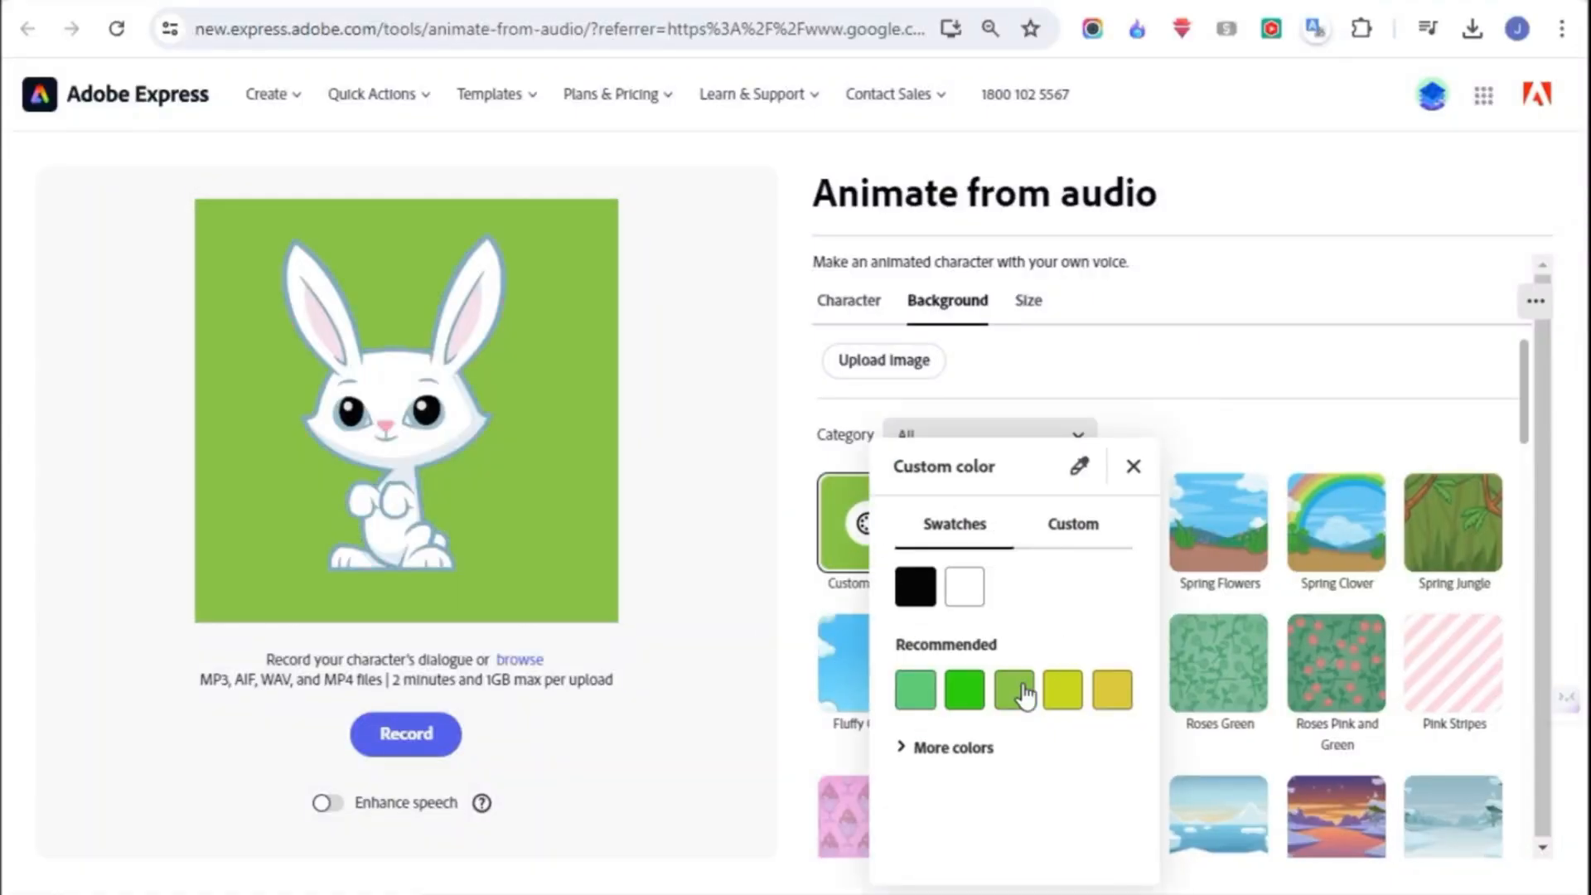
pyautogui.click(961, 704)
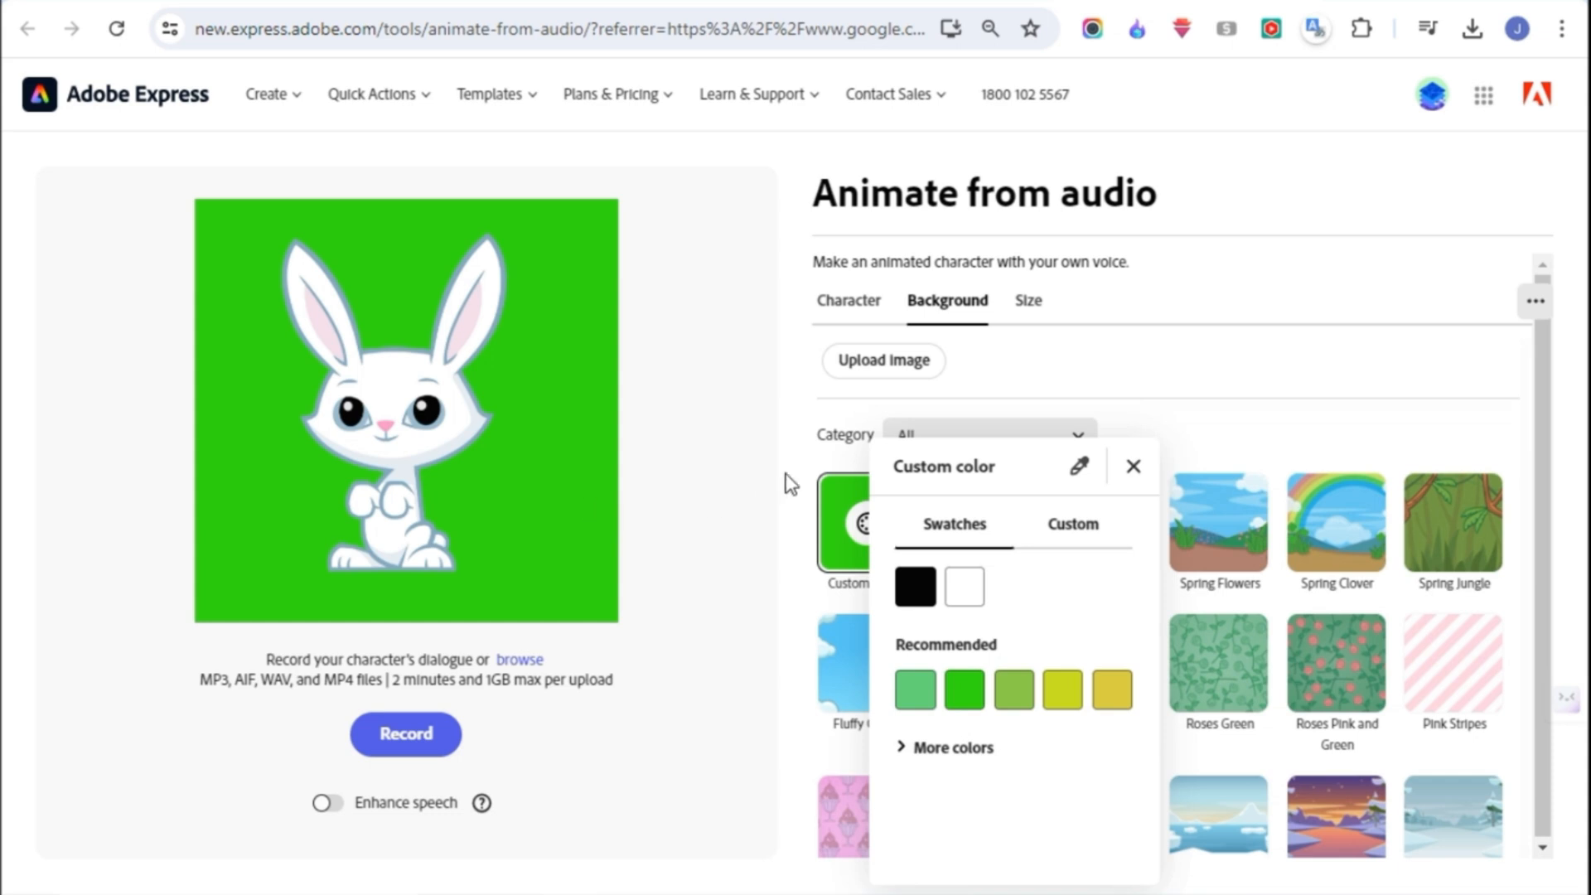
# - Scale the rabbit to 97% and animate it from the bunny1 audio with Enhance speech turned on
pyautogui.click(790, 484)
pyautogui.moveTo(508, 574)
pyautogui.mouseDown()
pyautogui.moveTo(539, 609)
pyautogui.moveTo(488, 541)
pyautogui.moveTo(537, 584)
pyautogui.mouseUp()
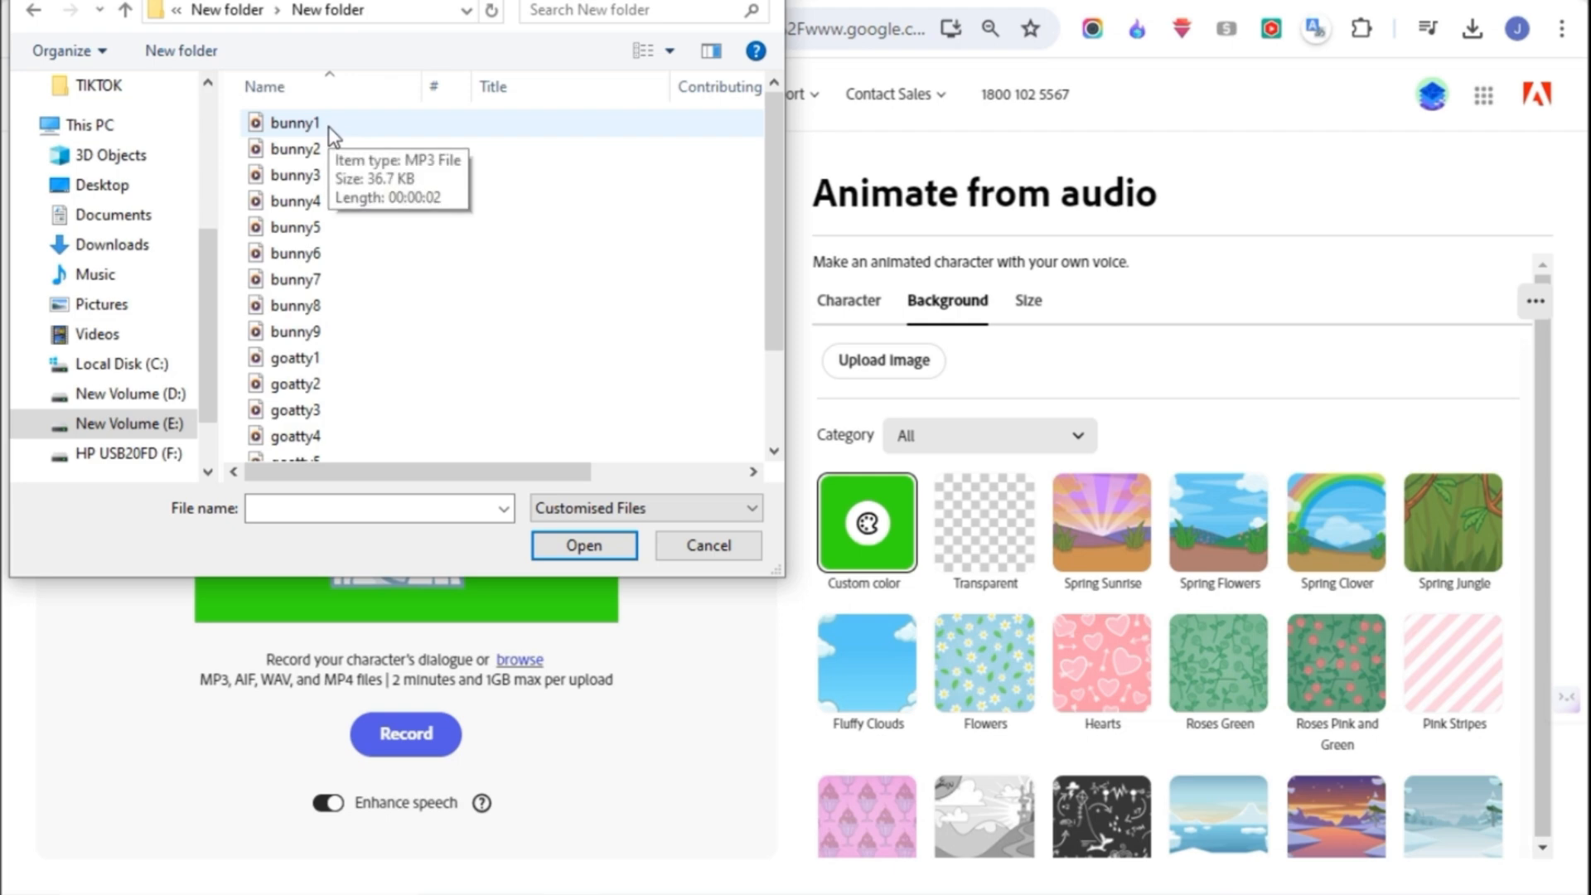
pyautogui.click(328, 126)
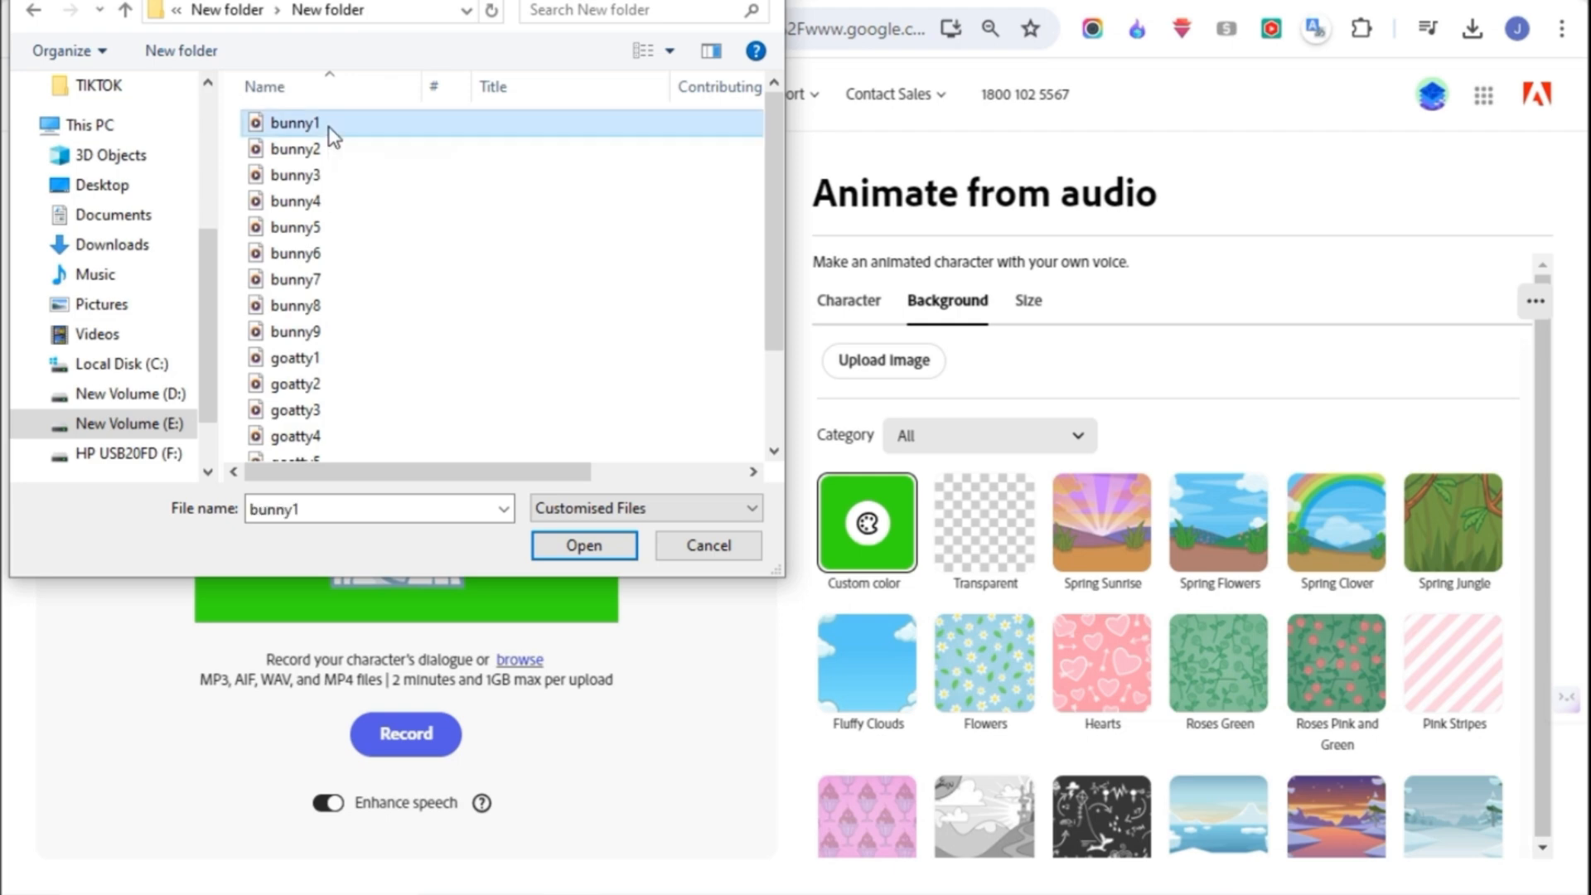
pyautogui.click(581, 547)
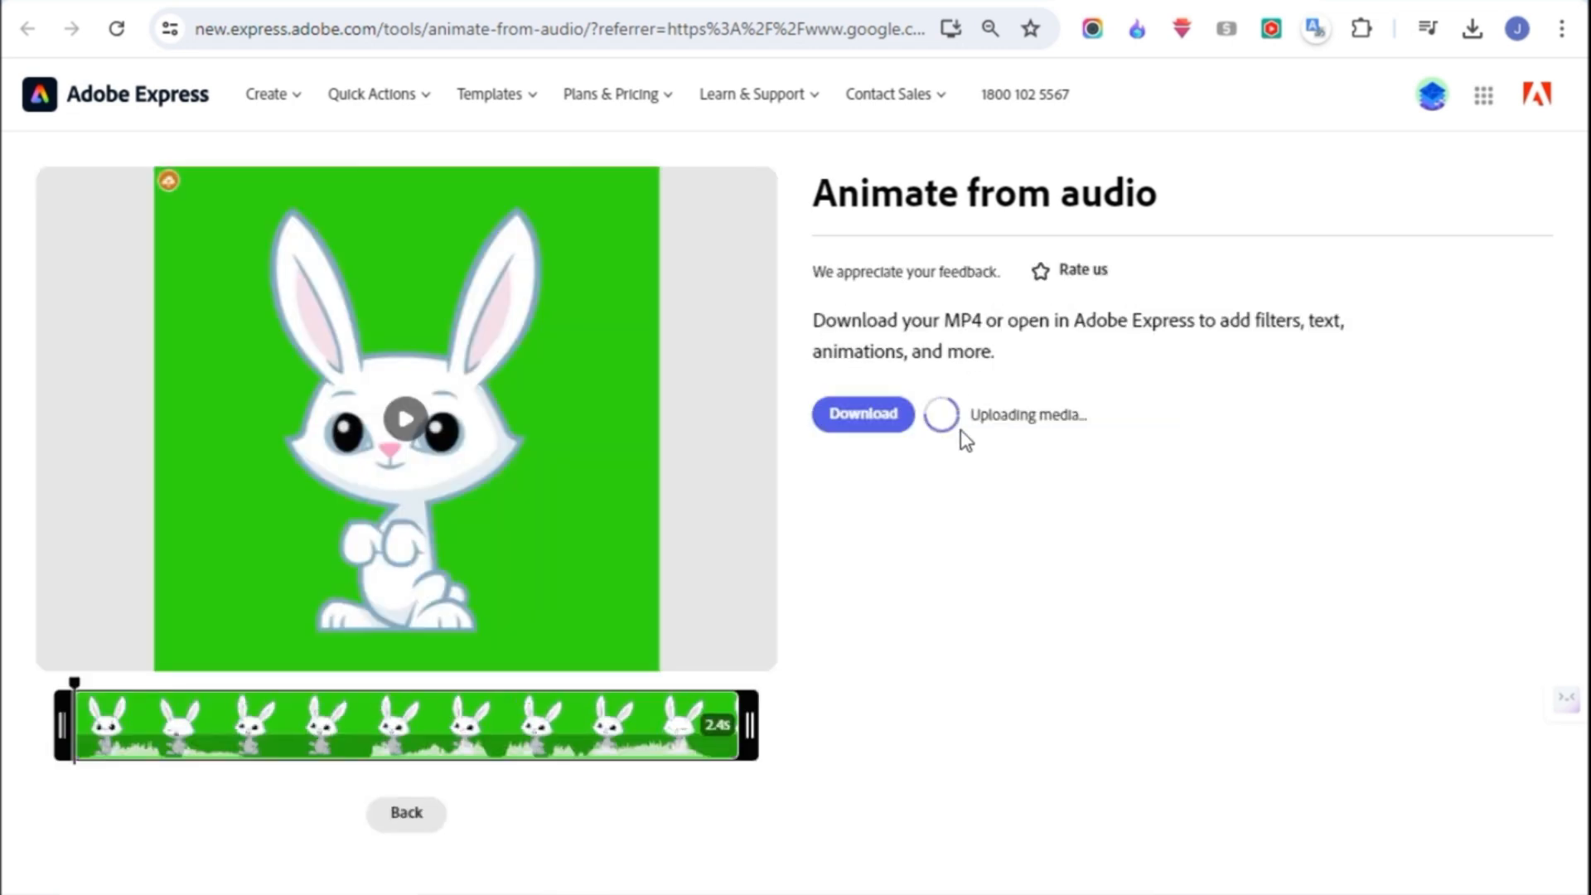
# - Preview and download the rabbit's finished animation, and load another bunny audio file for it
pyautogui.click(406, 420)
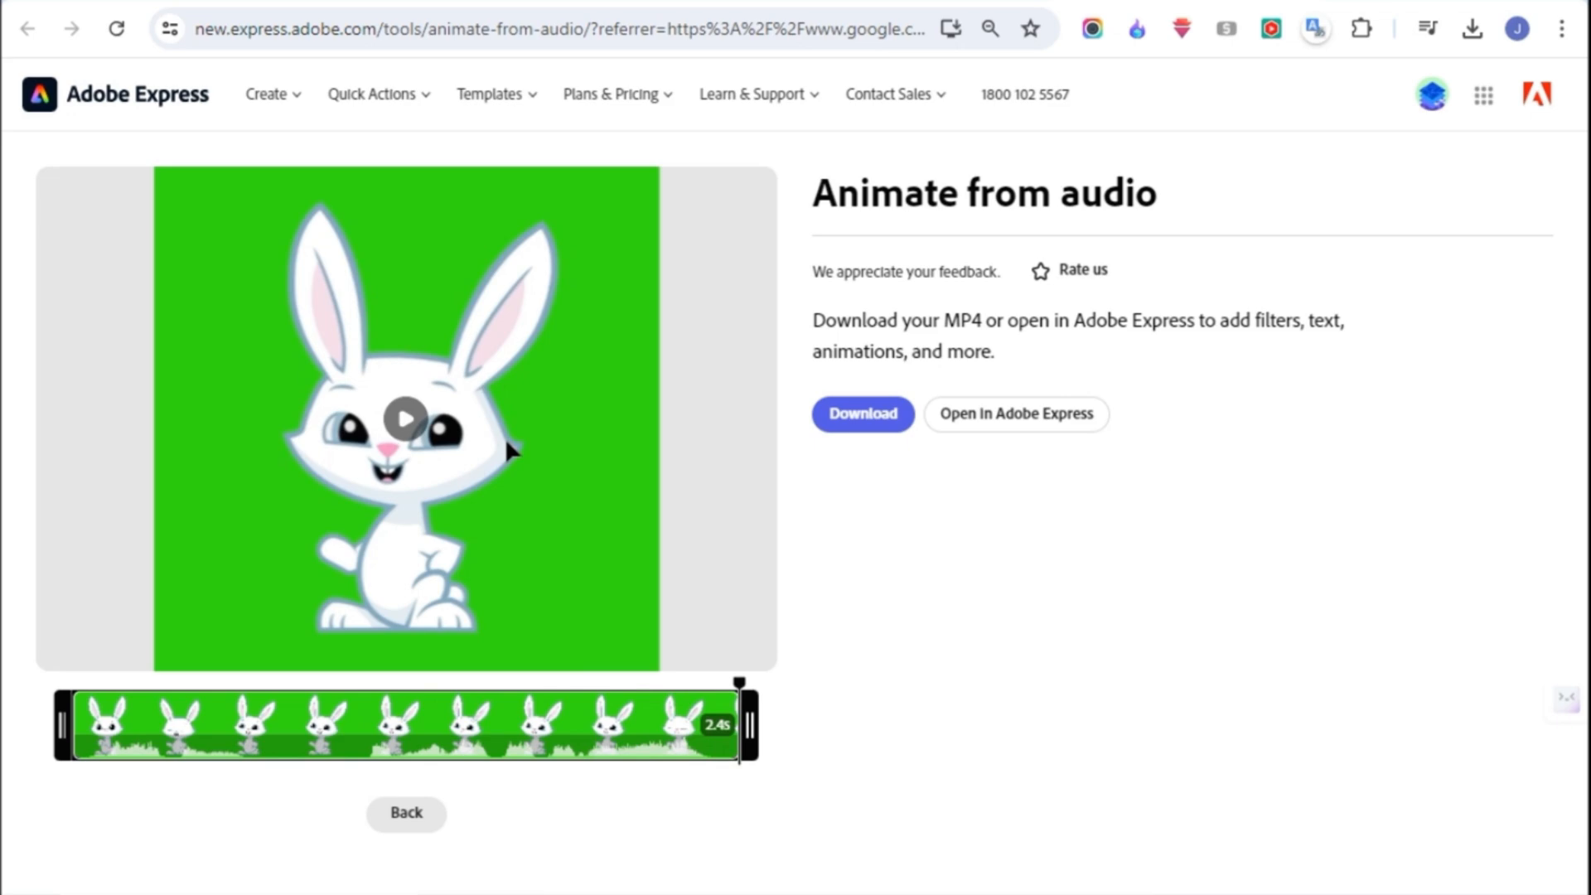
pyautogui.click(856, 421)
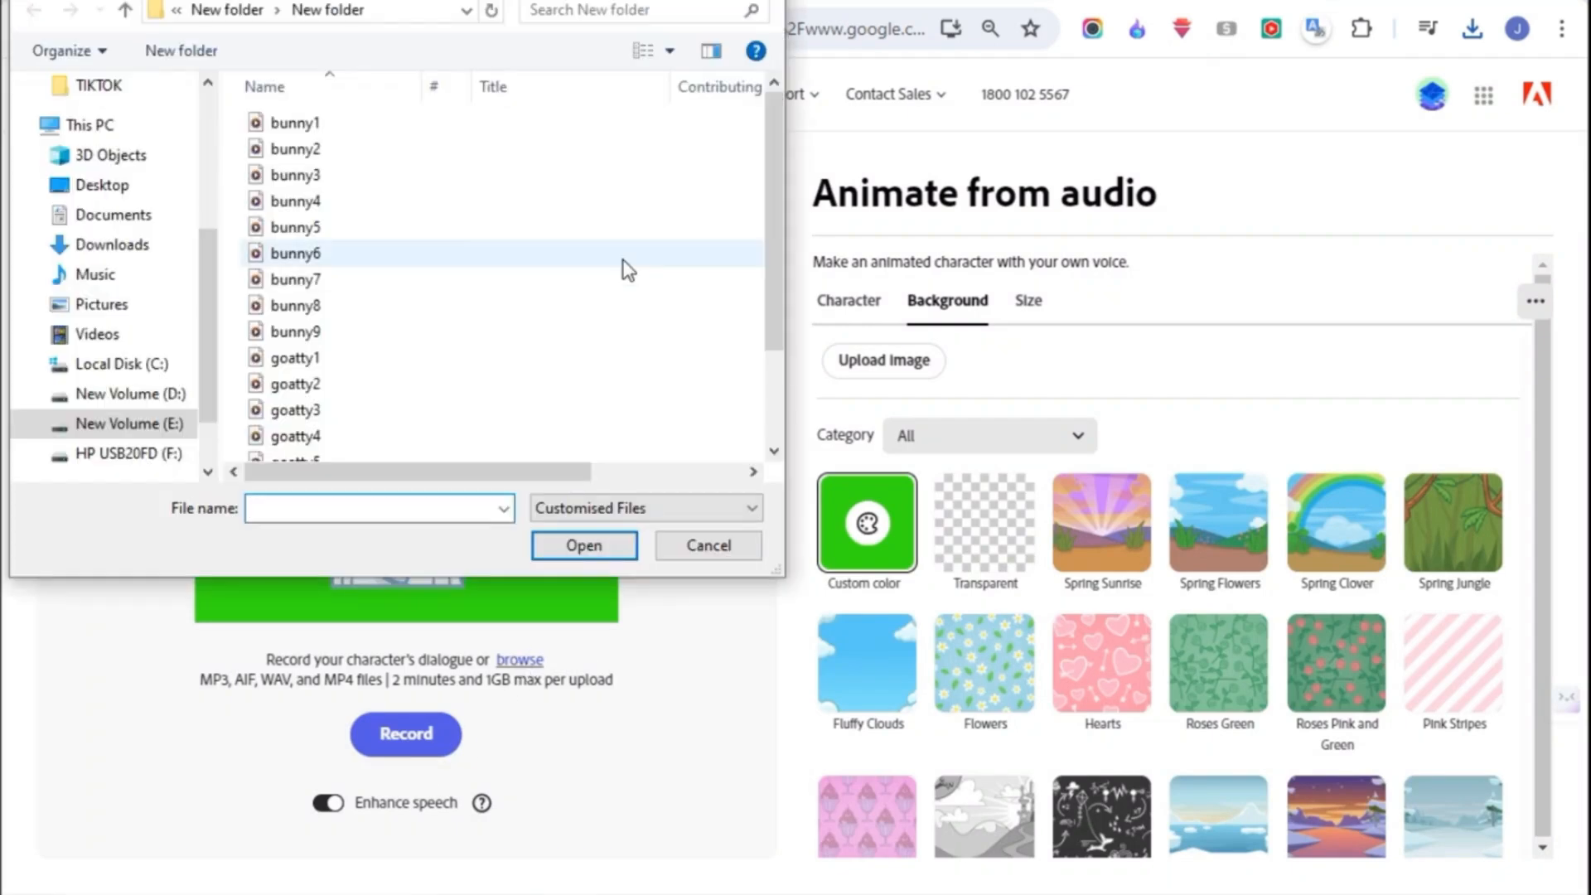
pyautogui.doubleClick(625, 266)
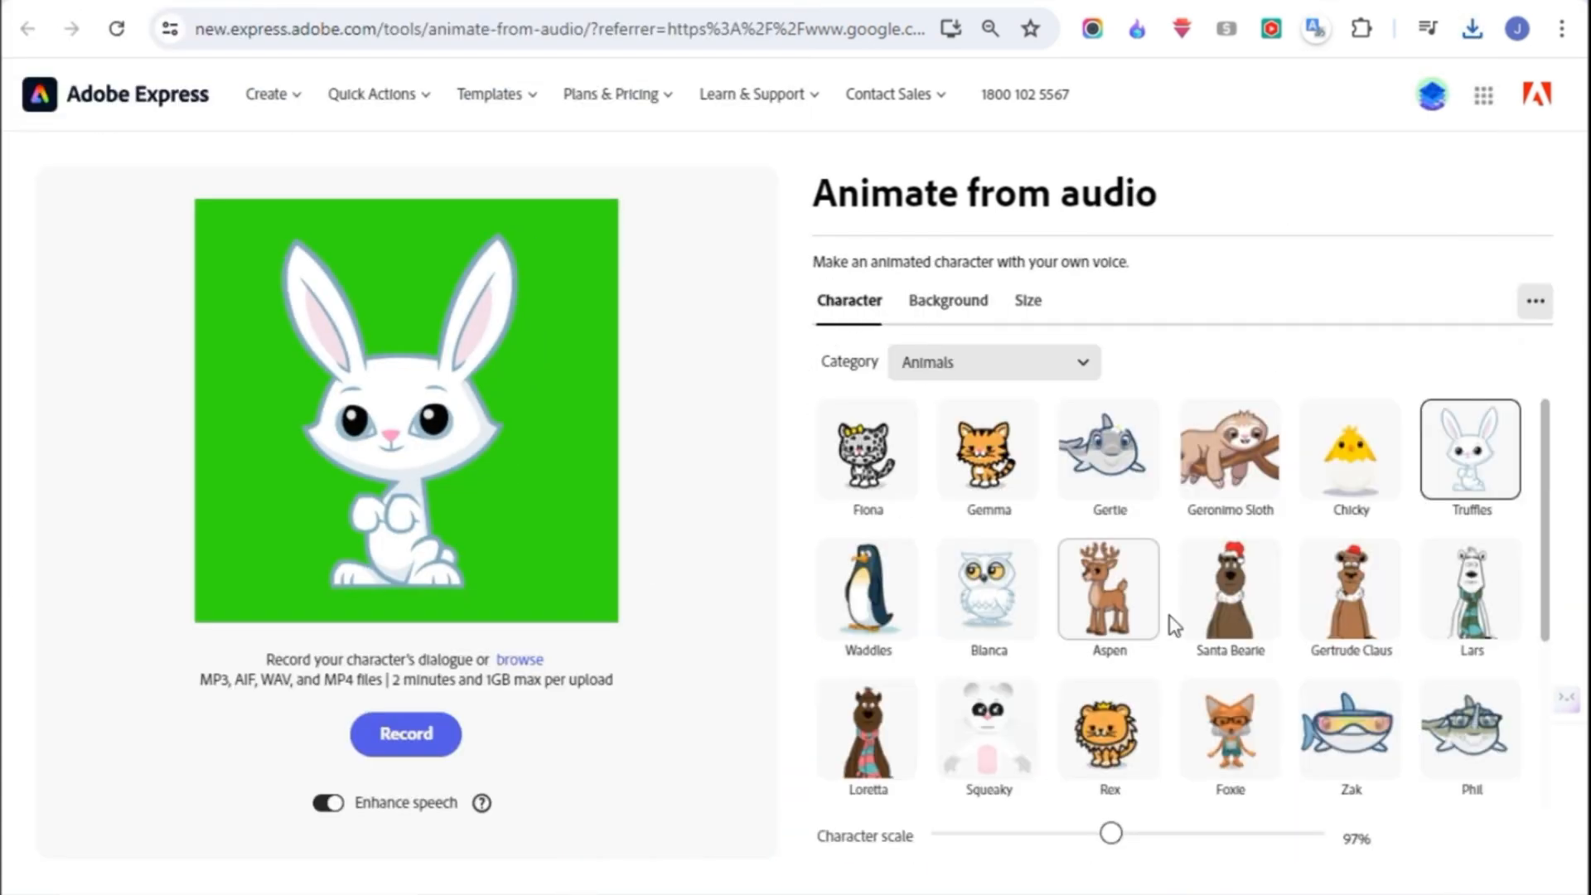
# - Choose the GOAT character from Animals, scale it to 93%, and animate it from the goatty1 audio
pyautogui.scroll(-3, 1167, 614)
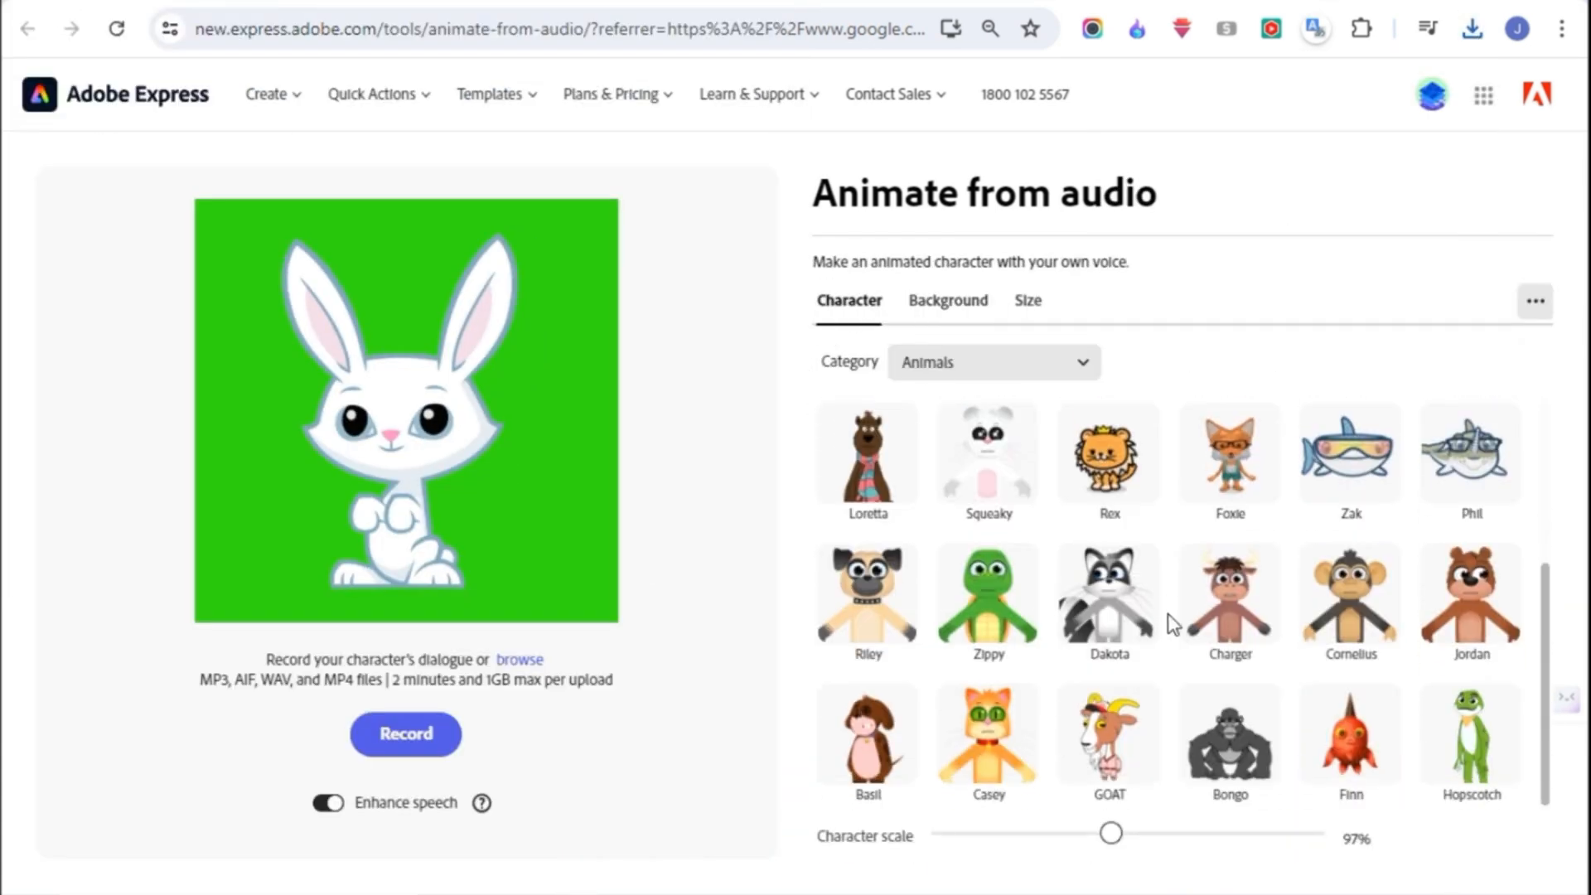
pyautogui.click(1109, 733)
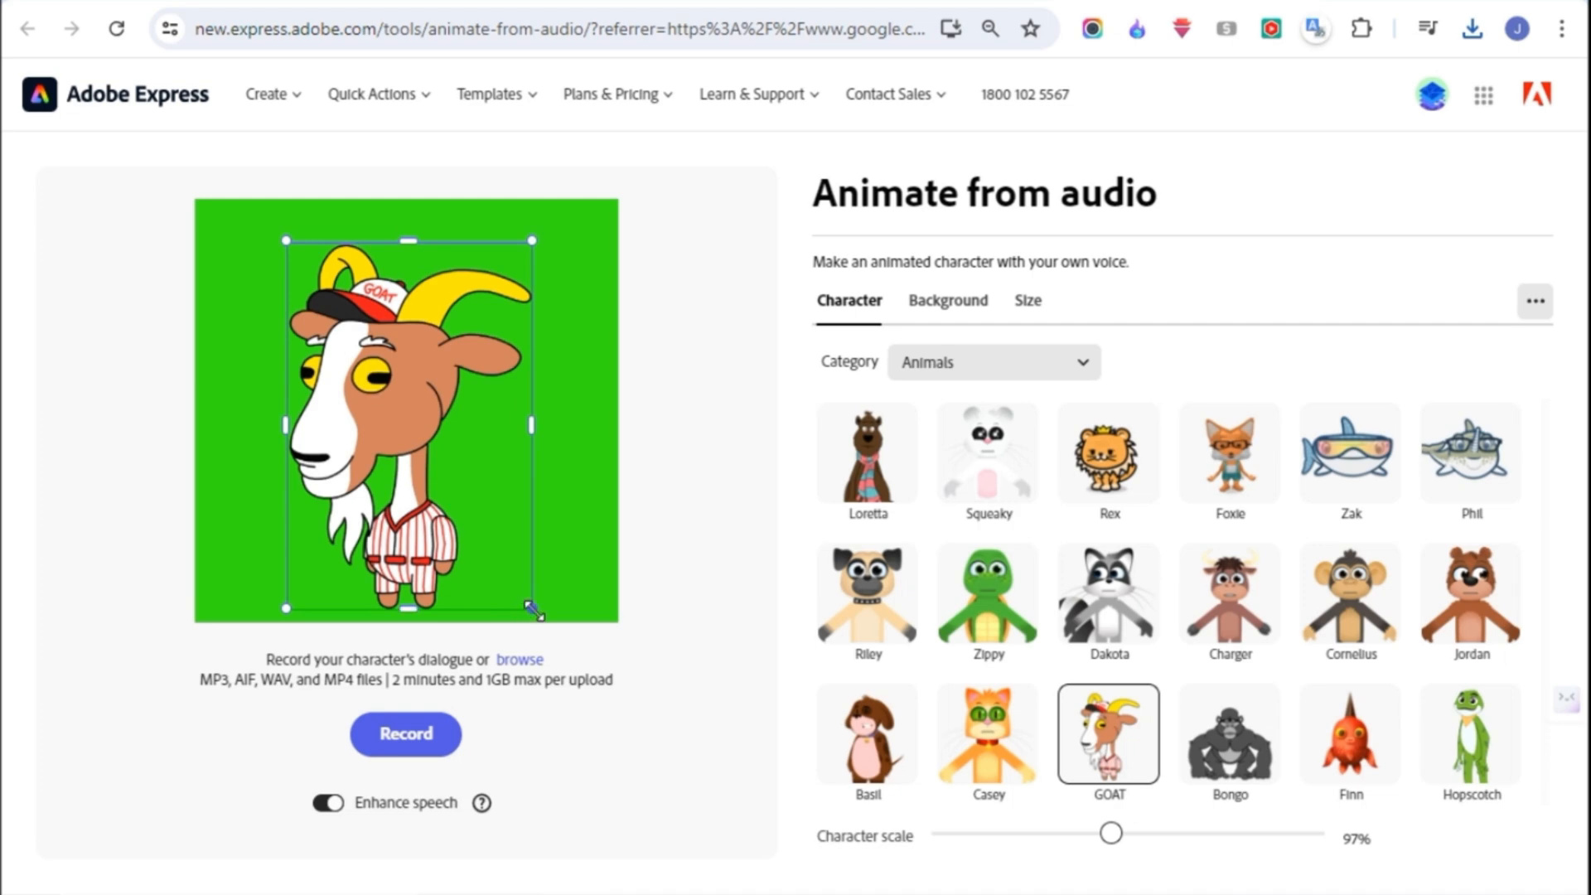
pyautogui.moveTo(534, 611); pyautogui.dragTo(526, 599)
pyautogui.click(519, 658)
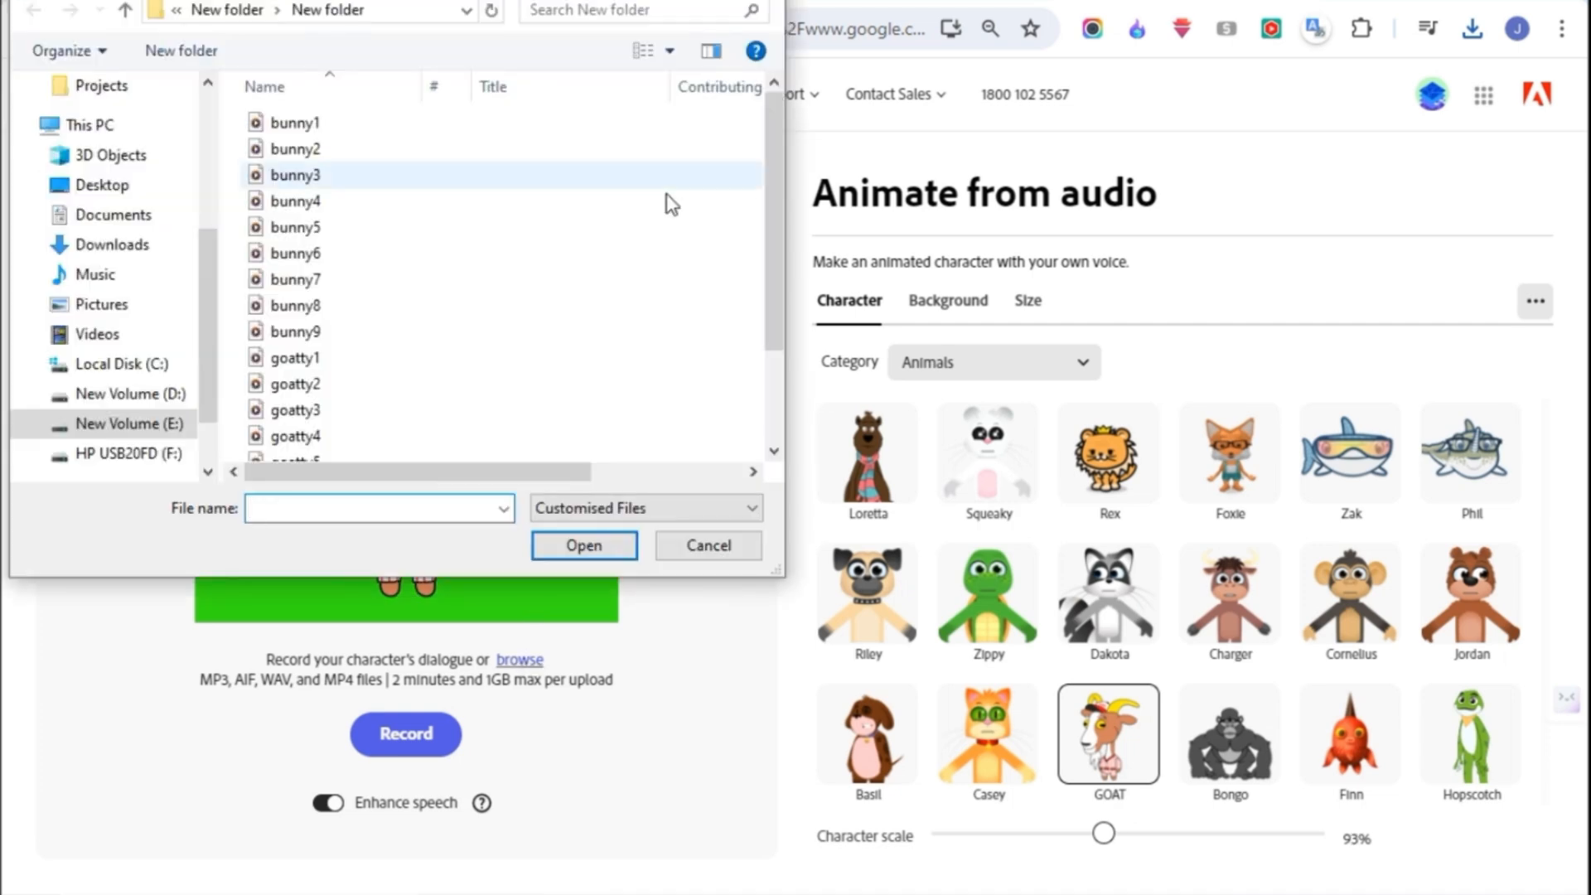
pyautogui.click(326, 362)
pyautogui.click(595, 550)
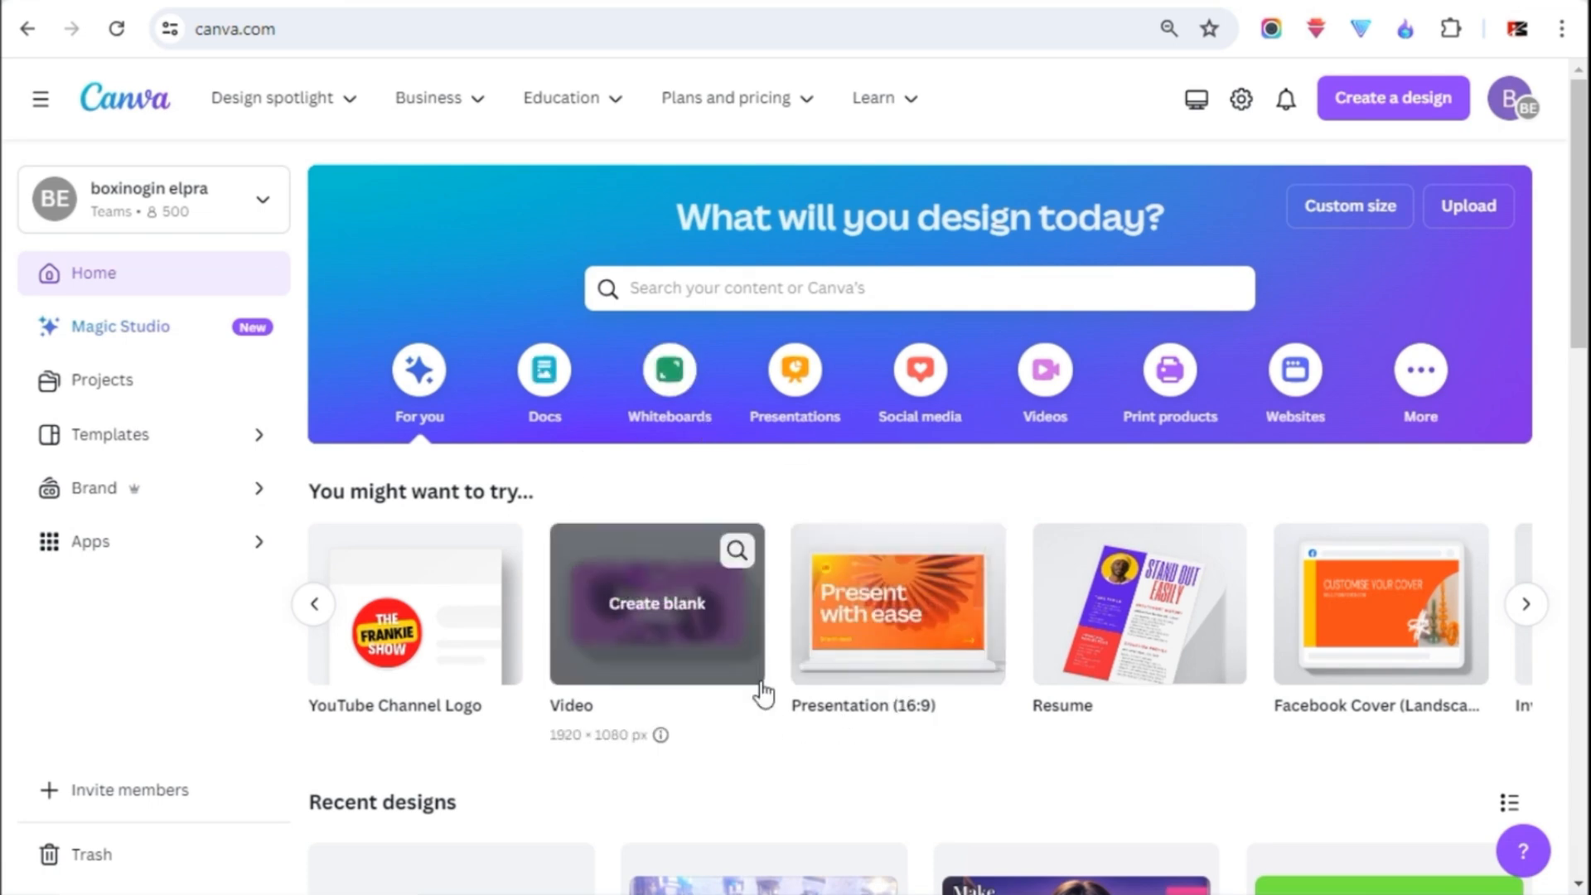
# - Switch to Canva, create a blank video, search elements for "garden" and set the fenced garden graphic as background
pyautogui.click(673, 613)
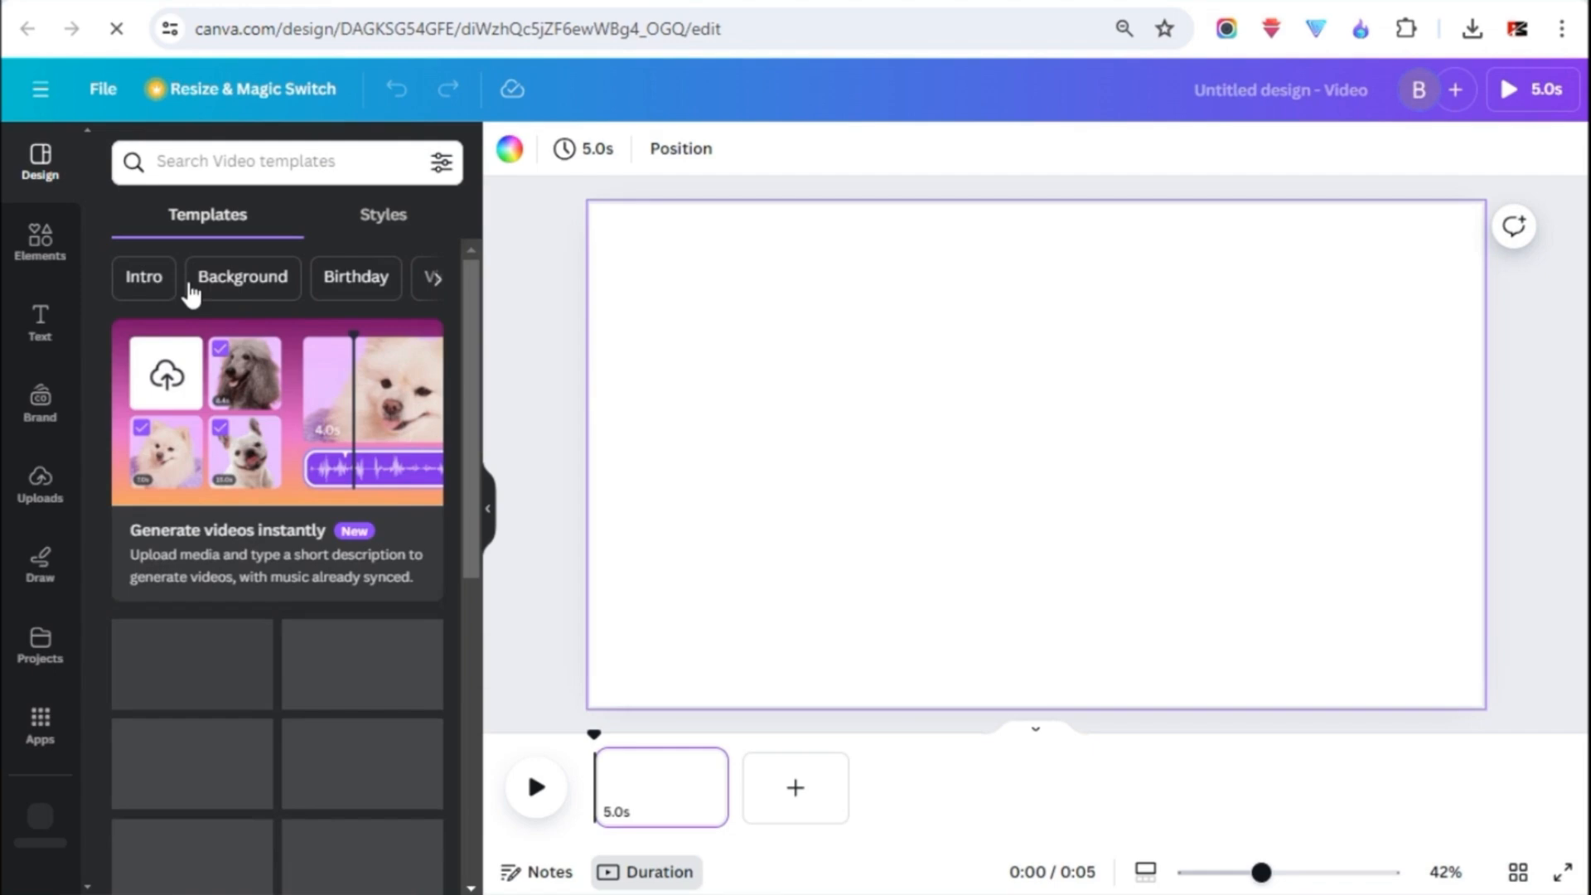
pyautogui.click(41, 259)
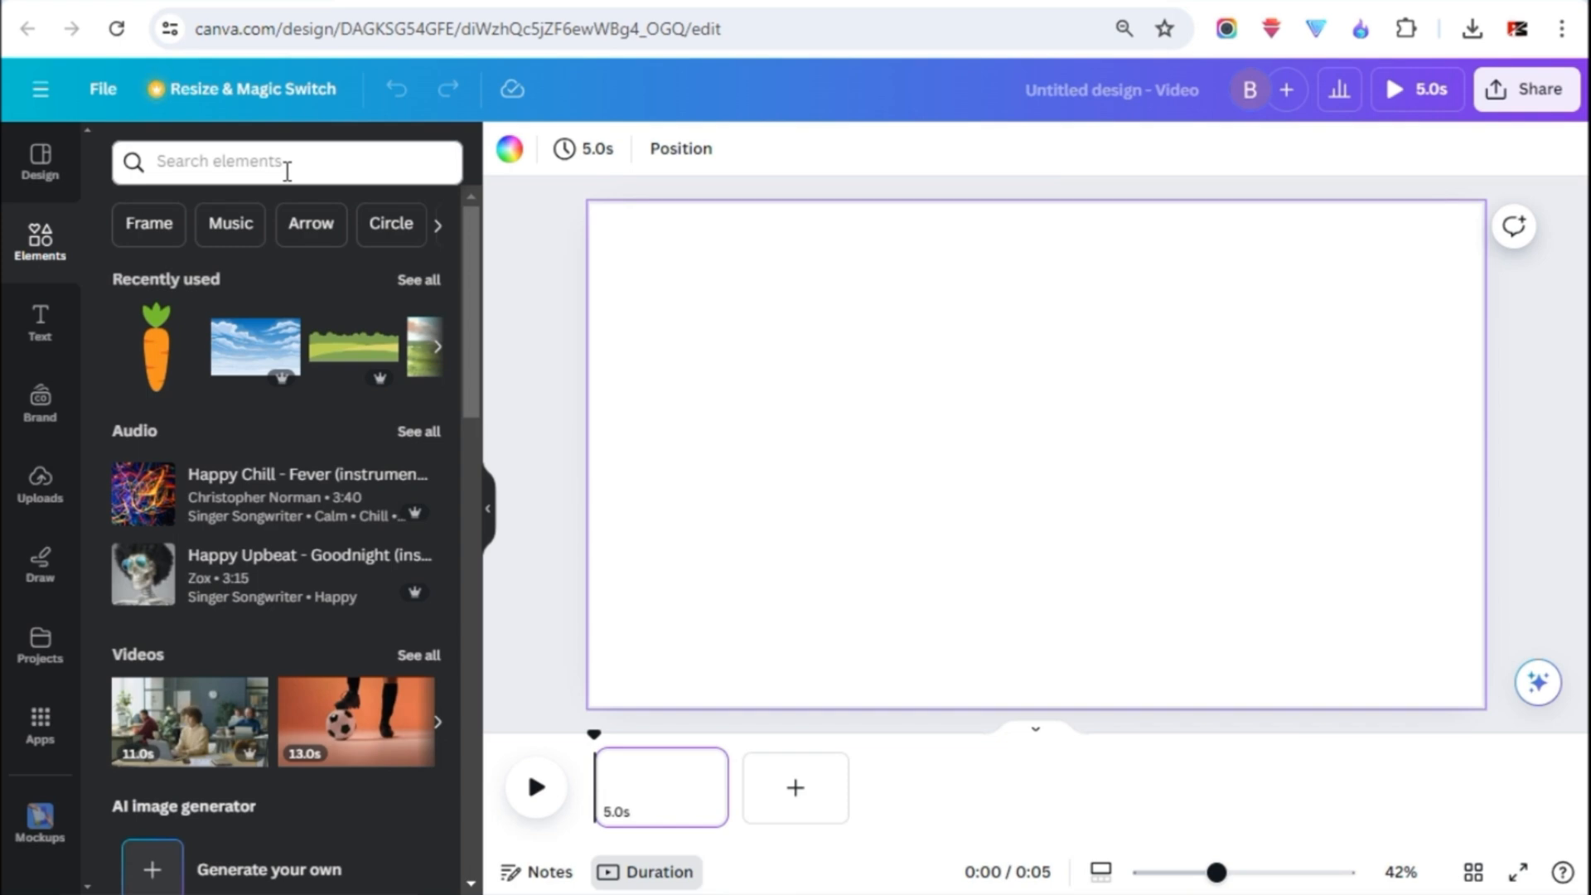
pyautogui.click(230, 167)
pyautogui.write('garden')
pyautogui.press('Return')
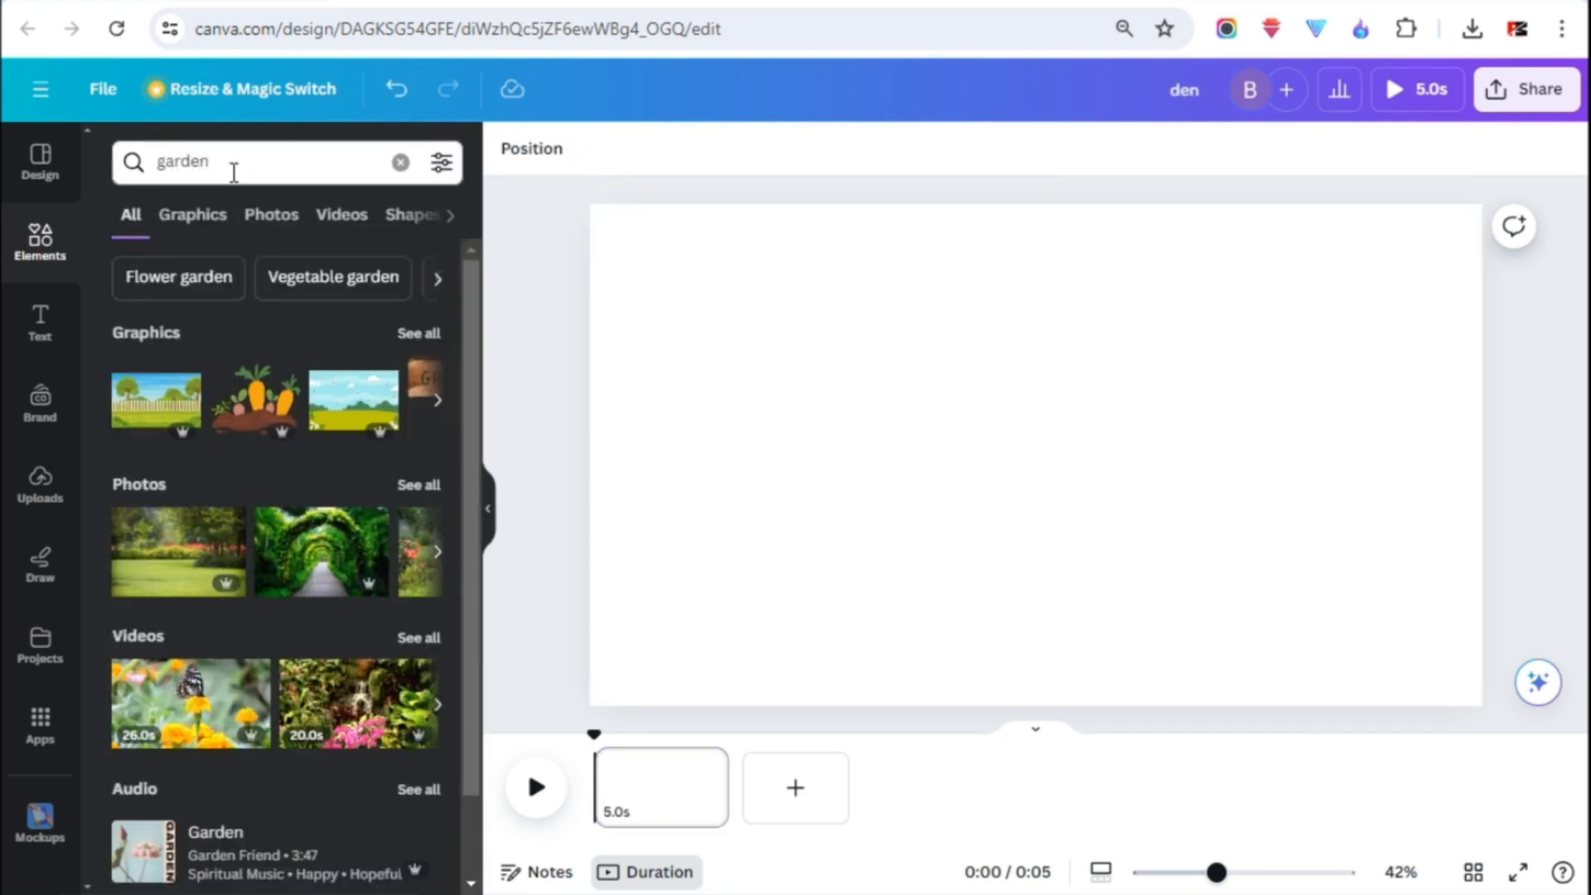
pyautogui.click(150, 412)
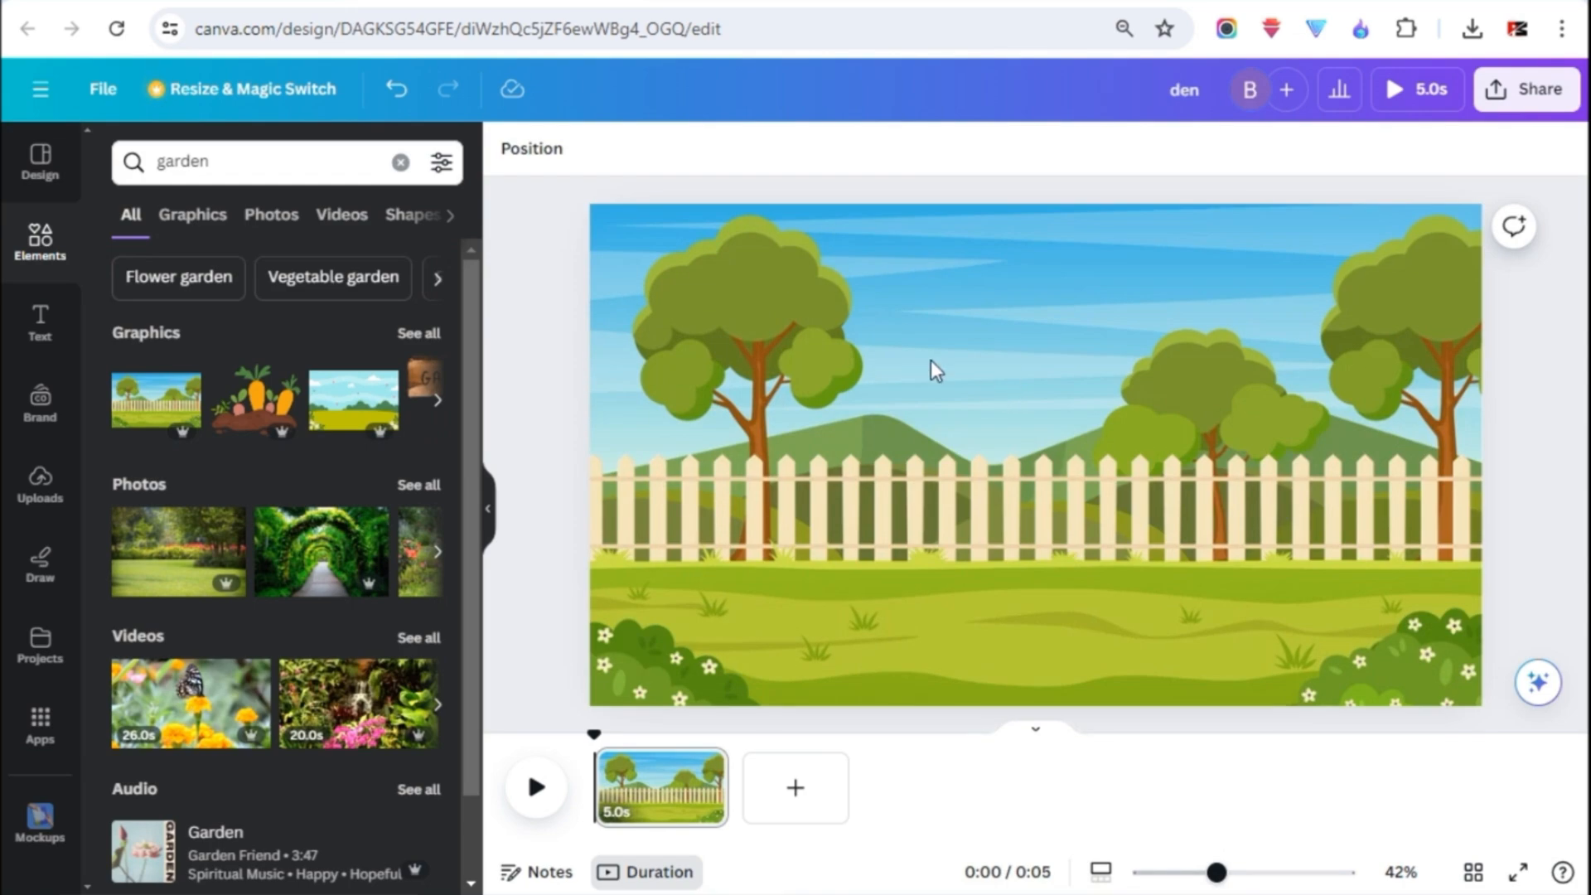
# - Search filtered graphics for "tree" and place the palm tree at the scene's right edge and the large green tree at its left edge
pyautogui.write('tree')
pyautogui.press('Return')
pyautogui.click(442, 162)
pyautogui.click(143, 645)
pyautogui.click(192, 215)
pyautogui.scroll(-2, 276, 488)
pyautogui.click(277, 487)
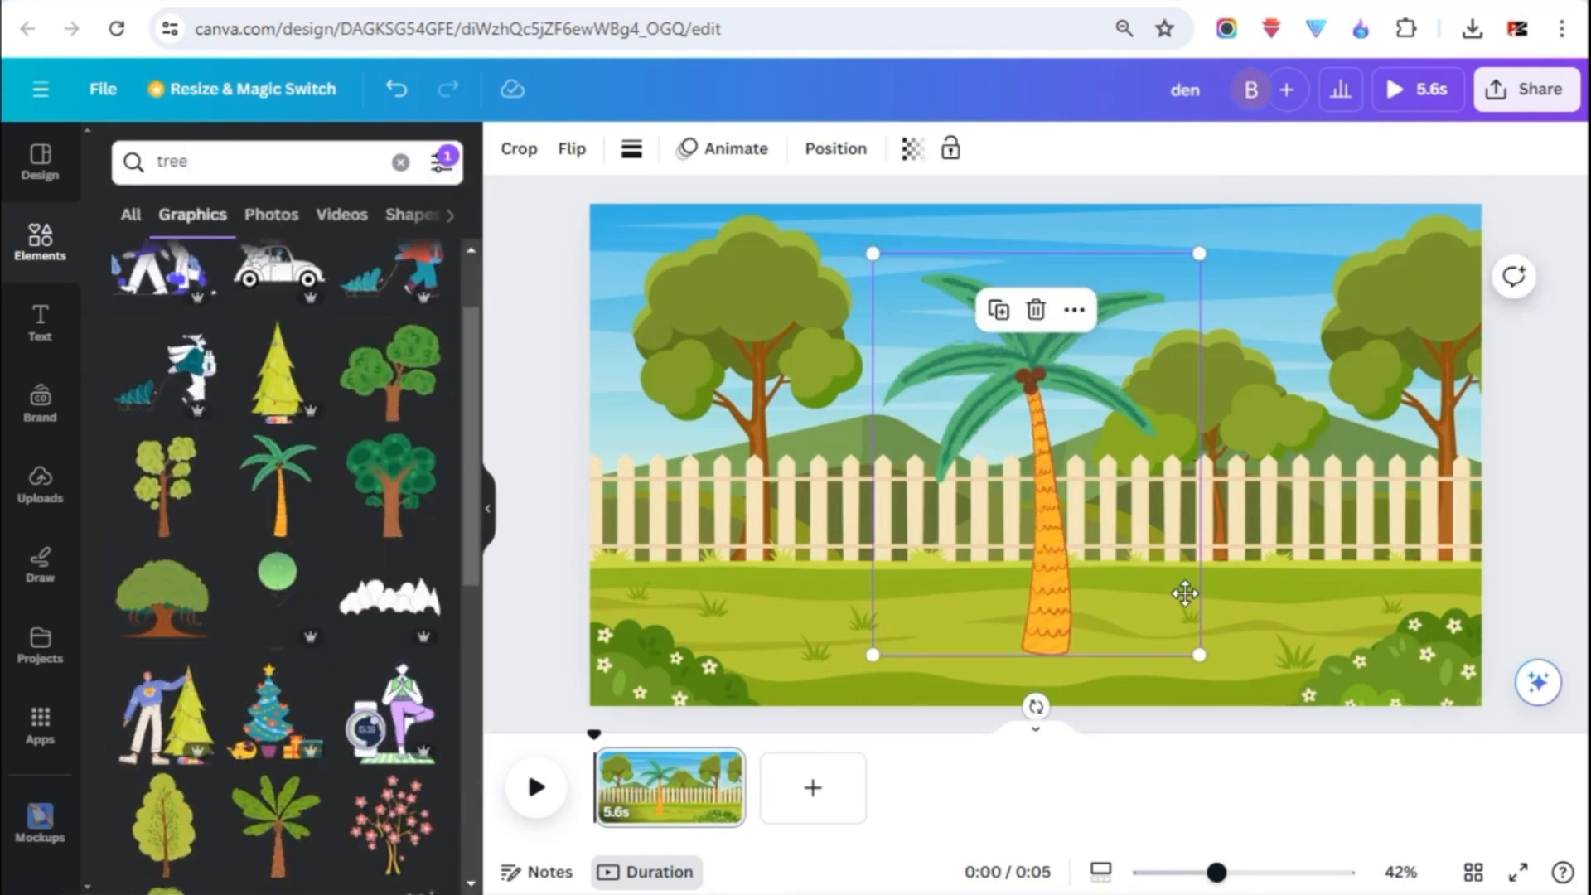
pyautogui.moveTo(1190, 593); pyautogui.dragTo(1558, 653)
pyautogui.moveTo(387, 480); pyautogui.dragTo(614, 561)
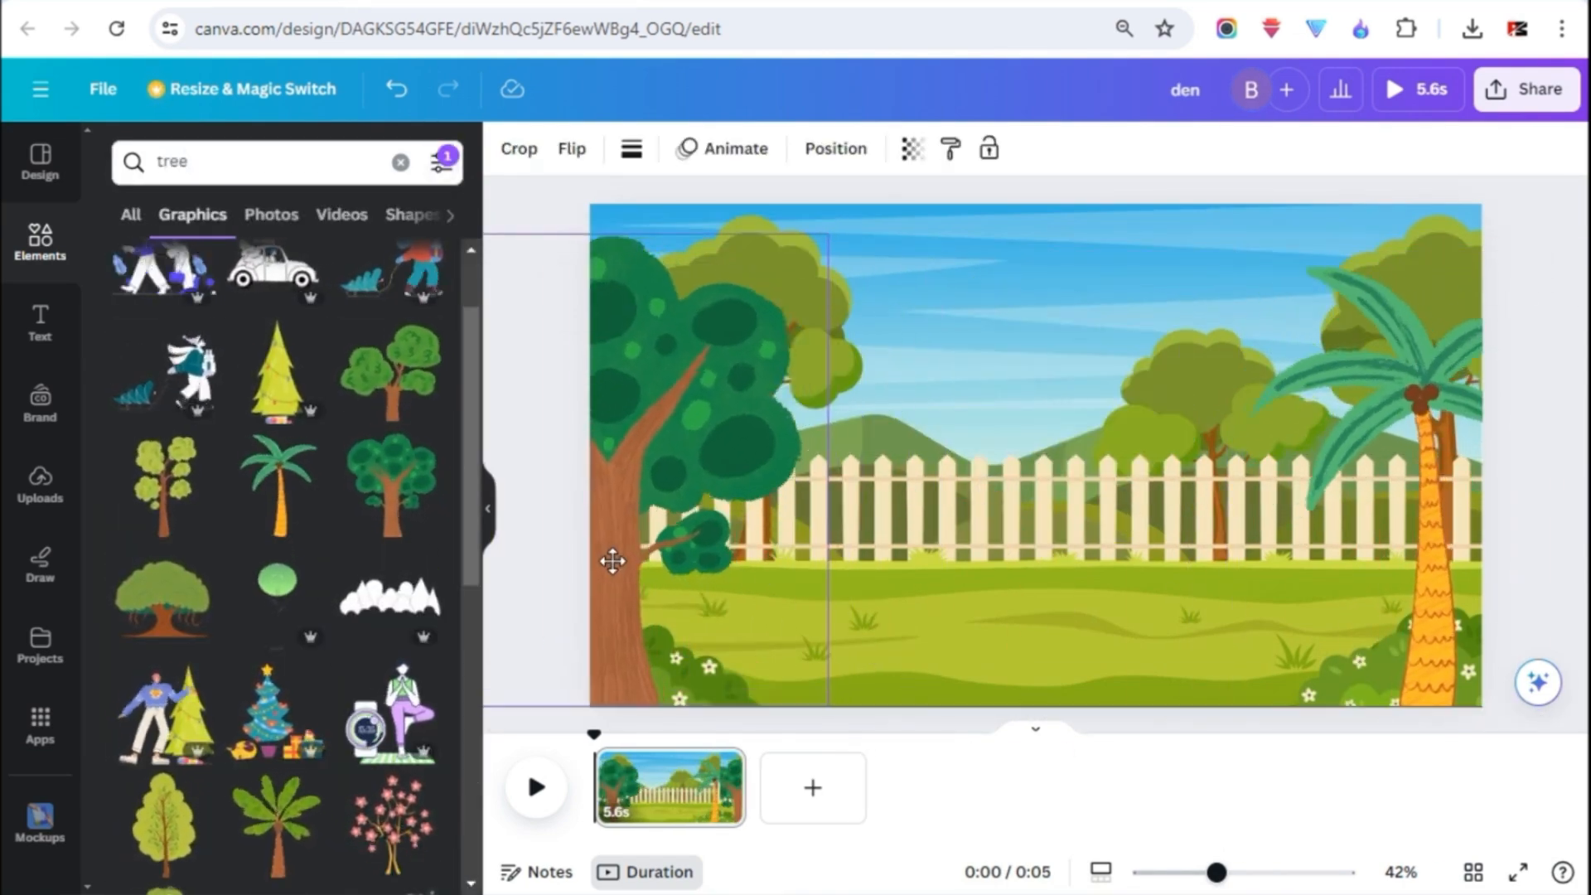
# - Search elements for "flying birds", add the bird, shrink it, and place it in the upper right of the sky
pyautogui.scroll(2, 303, 249)
pyautogui.click(401, 162)
pyautogui.write('flying birds')
pyautogui.press('Return')
pyautogui.click(260, 401)
pyautogui.moveTo(1234, 653); pyautogui.dragTo(956, 374)
pyautogui.moveTo(895, 313); pyautogui.dragTo(1133, 261)
pyautogui.moveTo(1104, 237); pyautogui.dragTo(1200, 240)
# - Create a custom animation path that flies the bird across the sky from right to left
pyautogui.click(721, 149)
pyautogui.click(232, 327)
pyautogui.moveTo(1356, 236); pyautogui.dragTo(1241, 243)
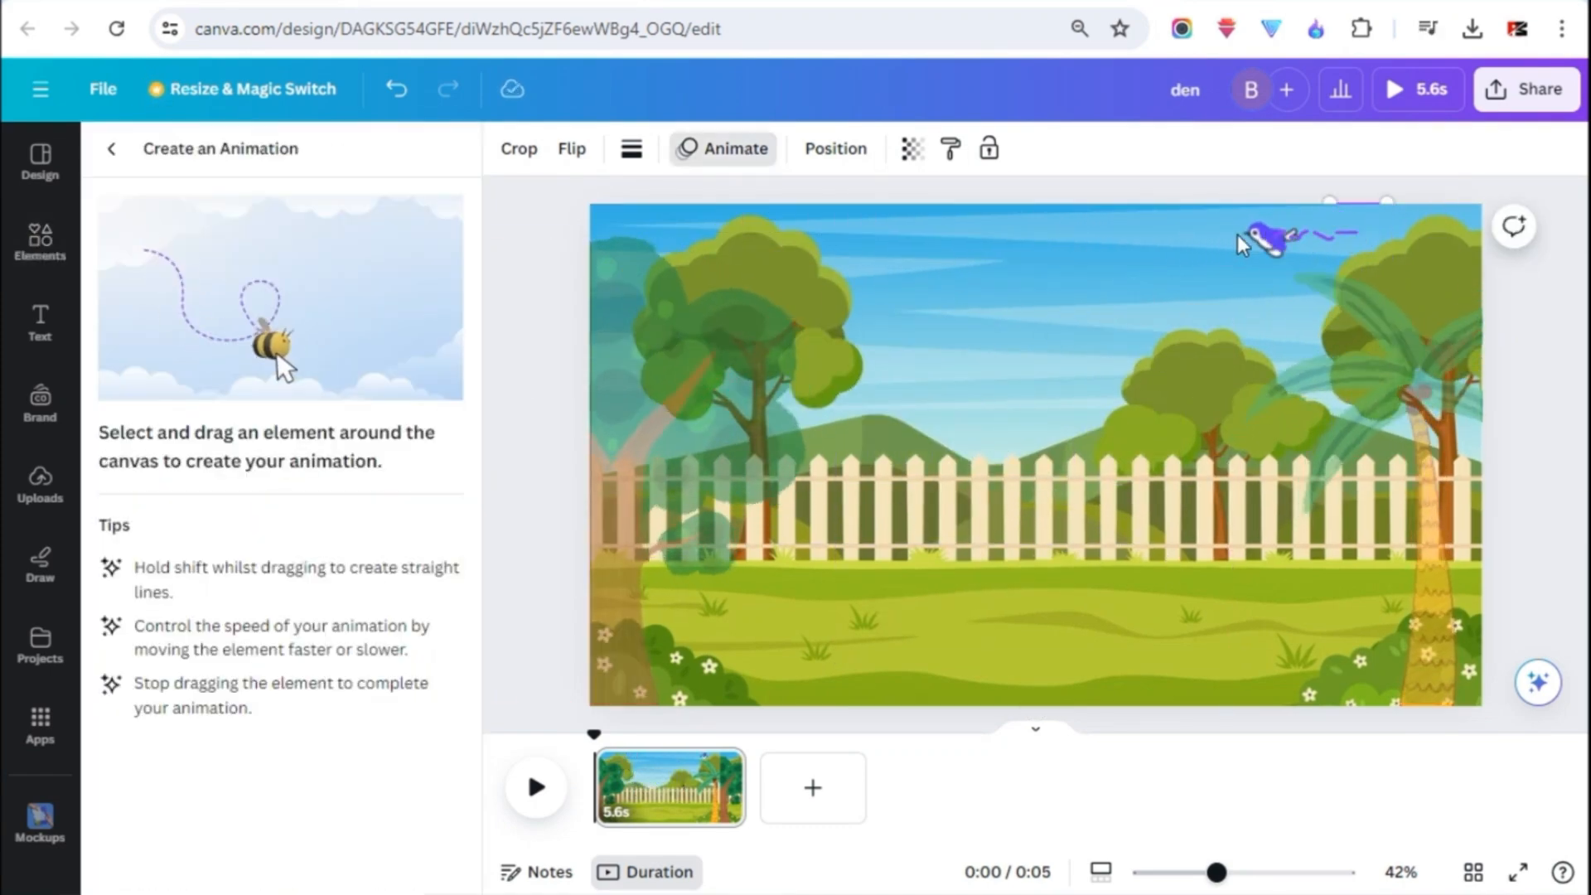
pyautogui.moveTo(792, 241); pyautogui.dragTo(786, 242)
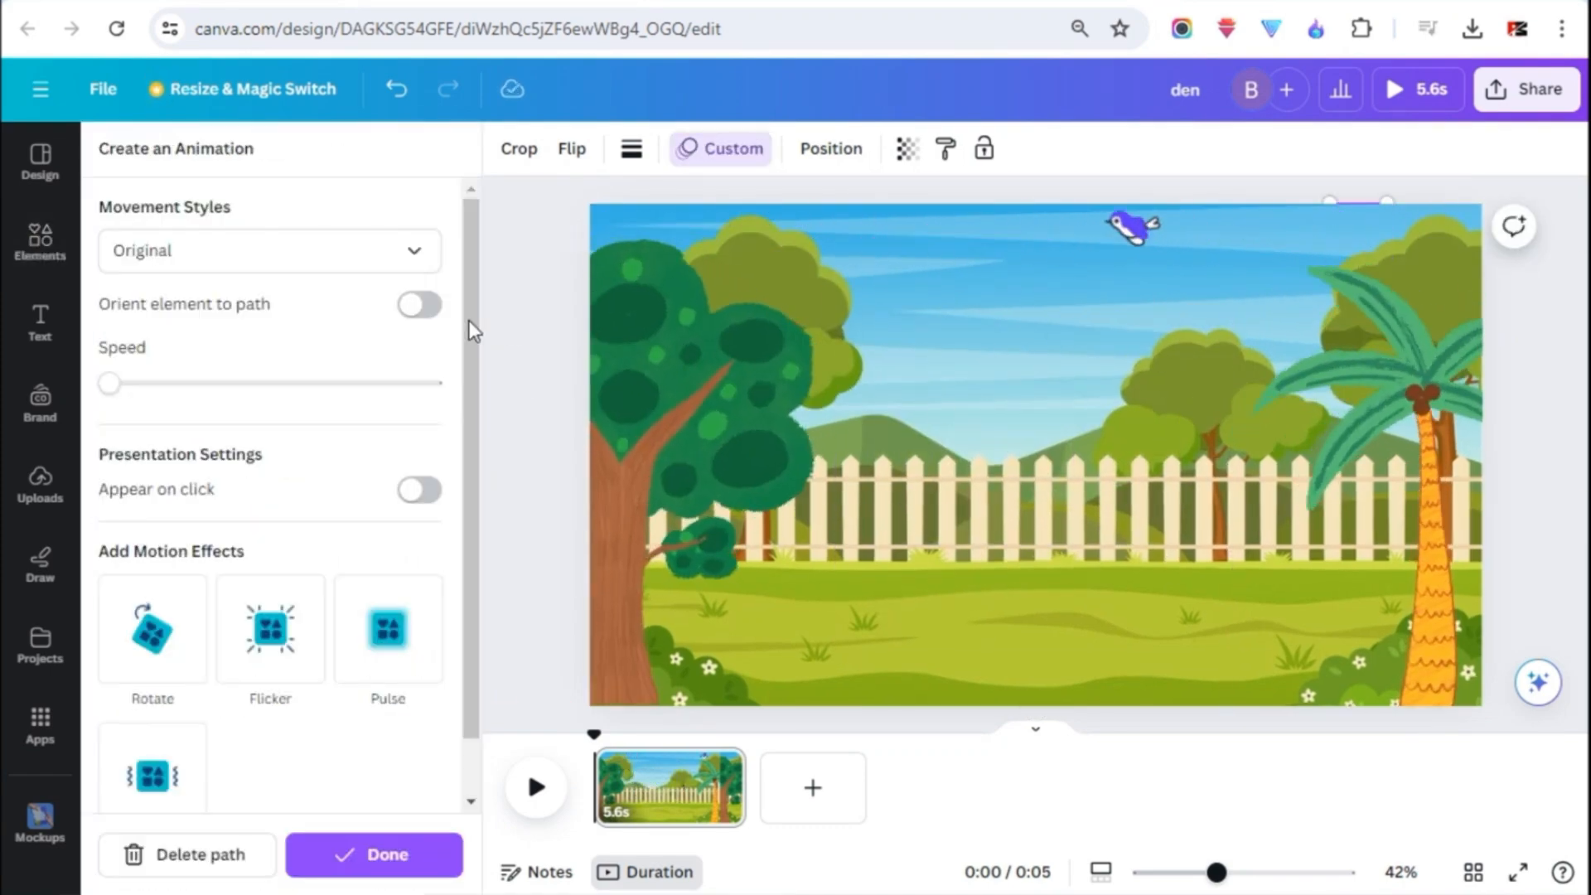
# - Search graphics for "sun", add the smiling sun, and shrink it into the sky just left of the bird
pyautogui.click(54, 256)
pyautogui.click(263, 165)
pyautogui.write('s')
pyautogui.click(39, 242)
pyautogui.click(447, 164)
pyautogui.write('un')
pyautogui.press('Return')
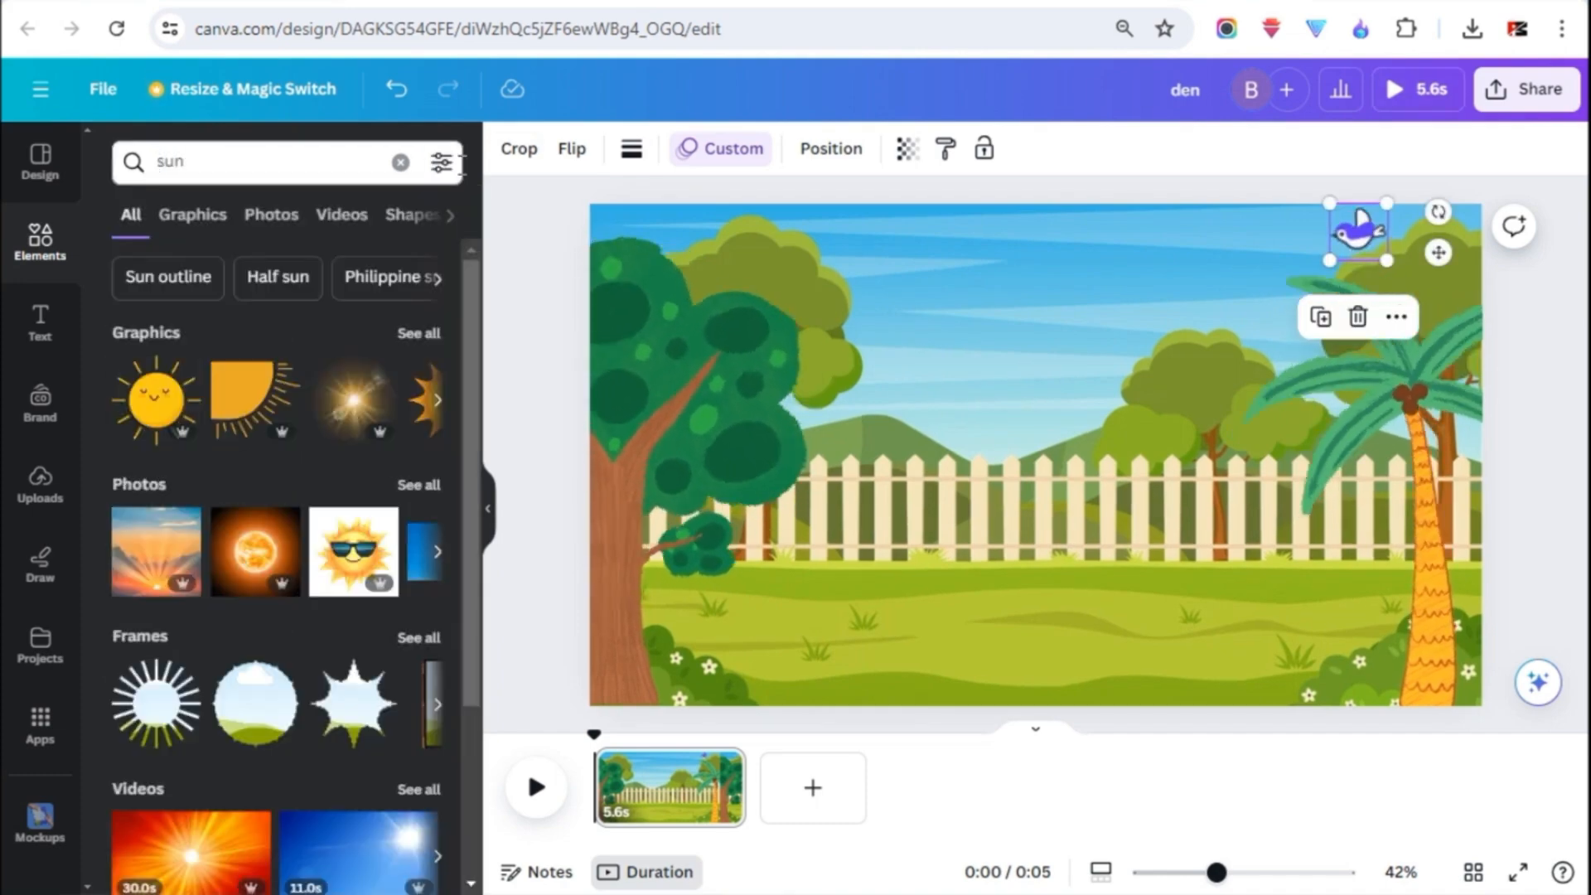
pyautogui.click(207, 214)
pyautogui.click(164, 599)
pyautogui.moveTo(1233, 655); pyautogui.dragTo(925, 341)
pyautogui.moveTo(897, 310); pyautogui.dragTo(1222, 280)
pyautogui.moveTo(1249, 313); pyautogui.dragTo(1265, 328)
# - Search the graphic elements for "grass"
pyautogui.write('gress')
pyautogui.moveTo(189, 162); pyautogui.dragTo(153, 161)
pyautogui.press('Return')
pyautogui.write('gas')
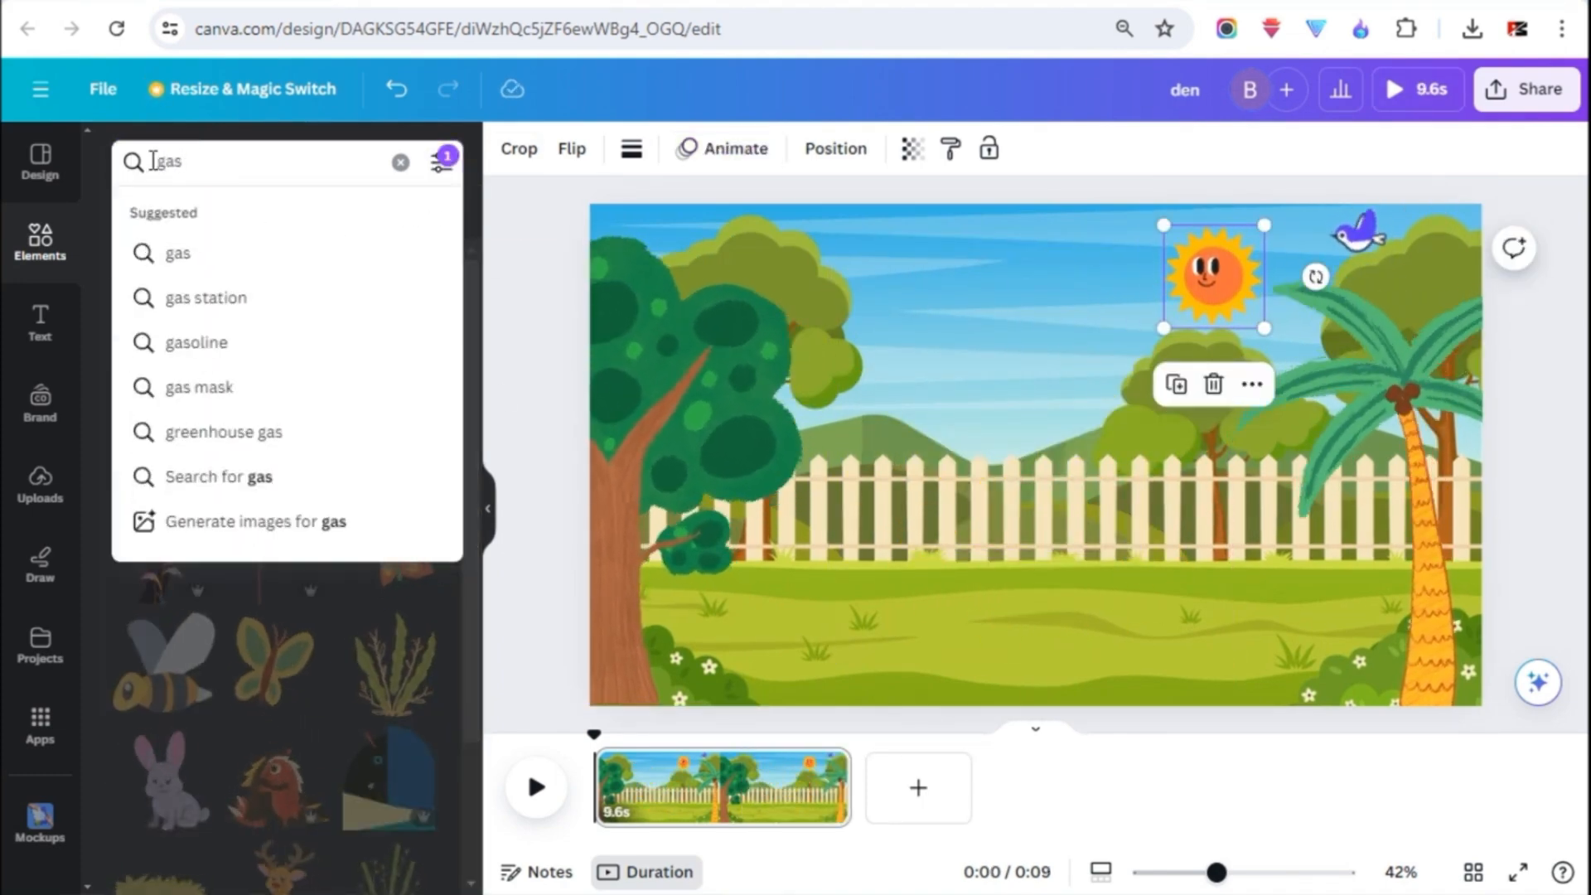
pyautogui.press('BackSpace')
pyautogui.press('BackSpace')
pyautogui.write('rass')
pyautogui.press('Return')
# - Add the leafy yellow-green grass plant, shrink it, and place it at the foot of the left tree
pyautogui.scroll(-1, 393, 530)
pyautogui.click(393, 487)
pyautogui.moveTo(1035, 464); pyautogui.dragTo(657, 537)
pyautogui.moveTo(828, 728); pyautogui.dragTo(635, 500)
pyautogui.moveTo(607, 468); pyautogui.dragTo(680, 696)
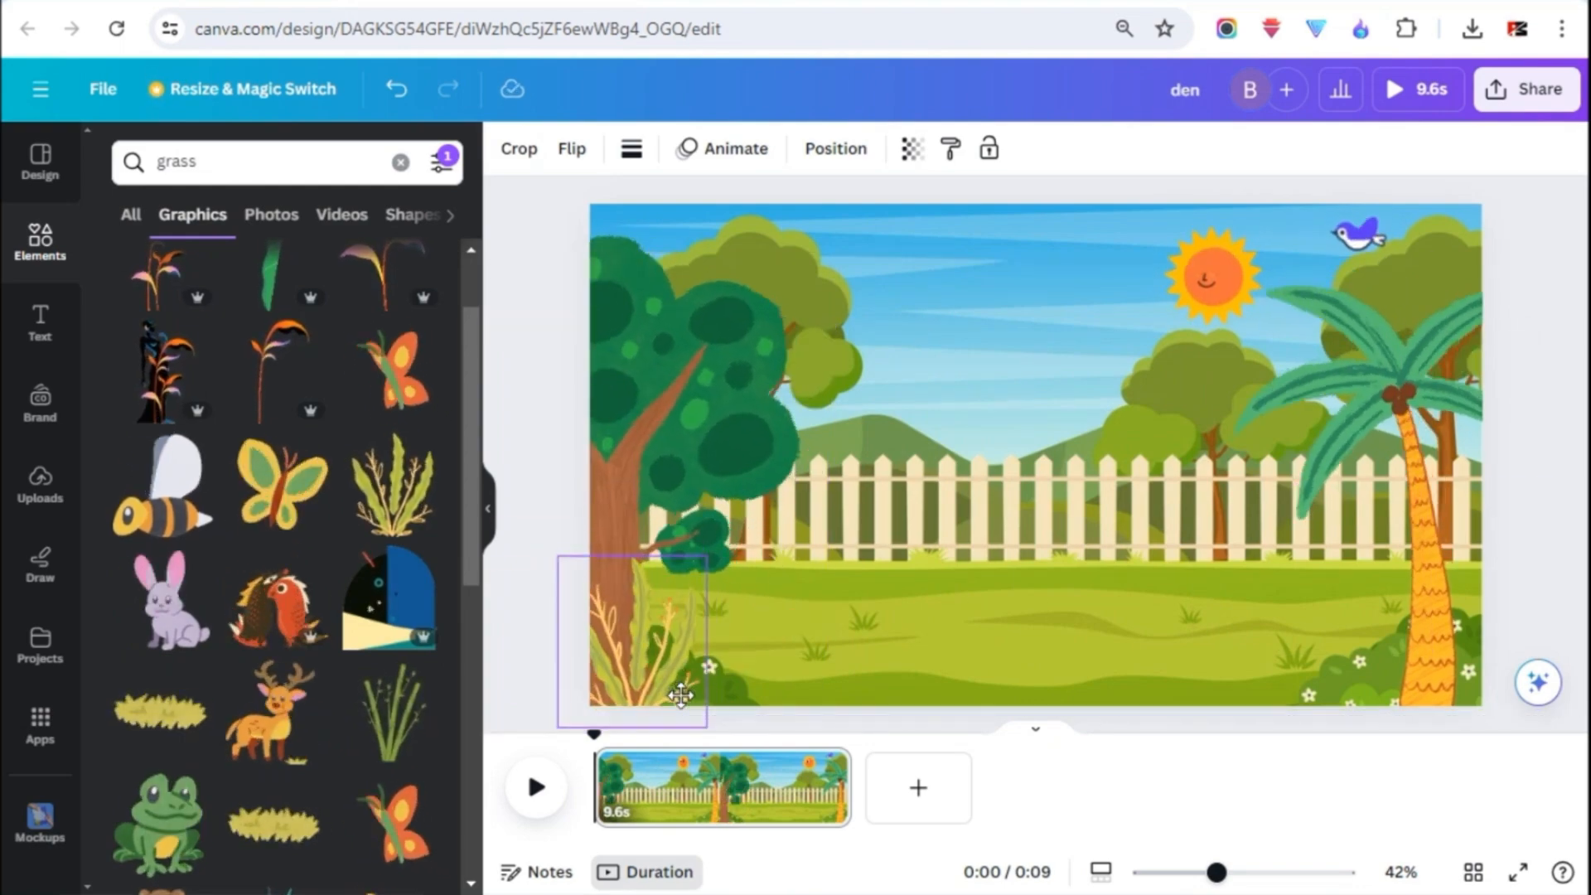
pyautogui.moveTo(558, 557); pyautogui.dragTo(600, 606)
# - Add the thin green grass stalks, shrink them, and place them beside the palm trunk
pyautogui.click(390, 734)
pyautogui.moveTo(1162, 657); pyautogui.dragTo(990, 386)
pyautogui.moveTo(957, 356); pyautogui.dragTo(1372, 670)
# - Add a small bee near the palm's base, give it a custom animation, and play the scene
pyautogui.click(165, 497)
pyautogui.moveTo(1232, 657); pyautogui.dragTo(907, 323)
pyautogui.moveTo(871, 313)
pyautogui.mouseDown()
pyautogui.moveTo(831, 241)
pyautogui.moveTo(1446, 703)
pyautogui.mouseUp()
pyautogui.moveTo(1484, 718)
pyautogui.mouseDown()
pyautogui.moveTo(1361, 624)
pyautogui.moveTo(911, 373)
pyautogui.mouseUp()
pyautogui.click(723, 149)
pyautogui.click(277, 220)
pyautogui.click(278, 862)
pyautogui.click(535, 789)
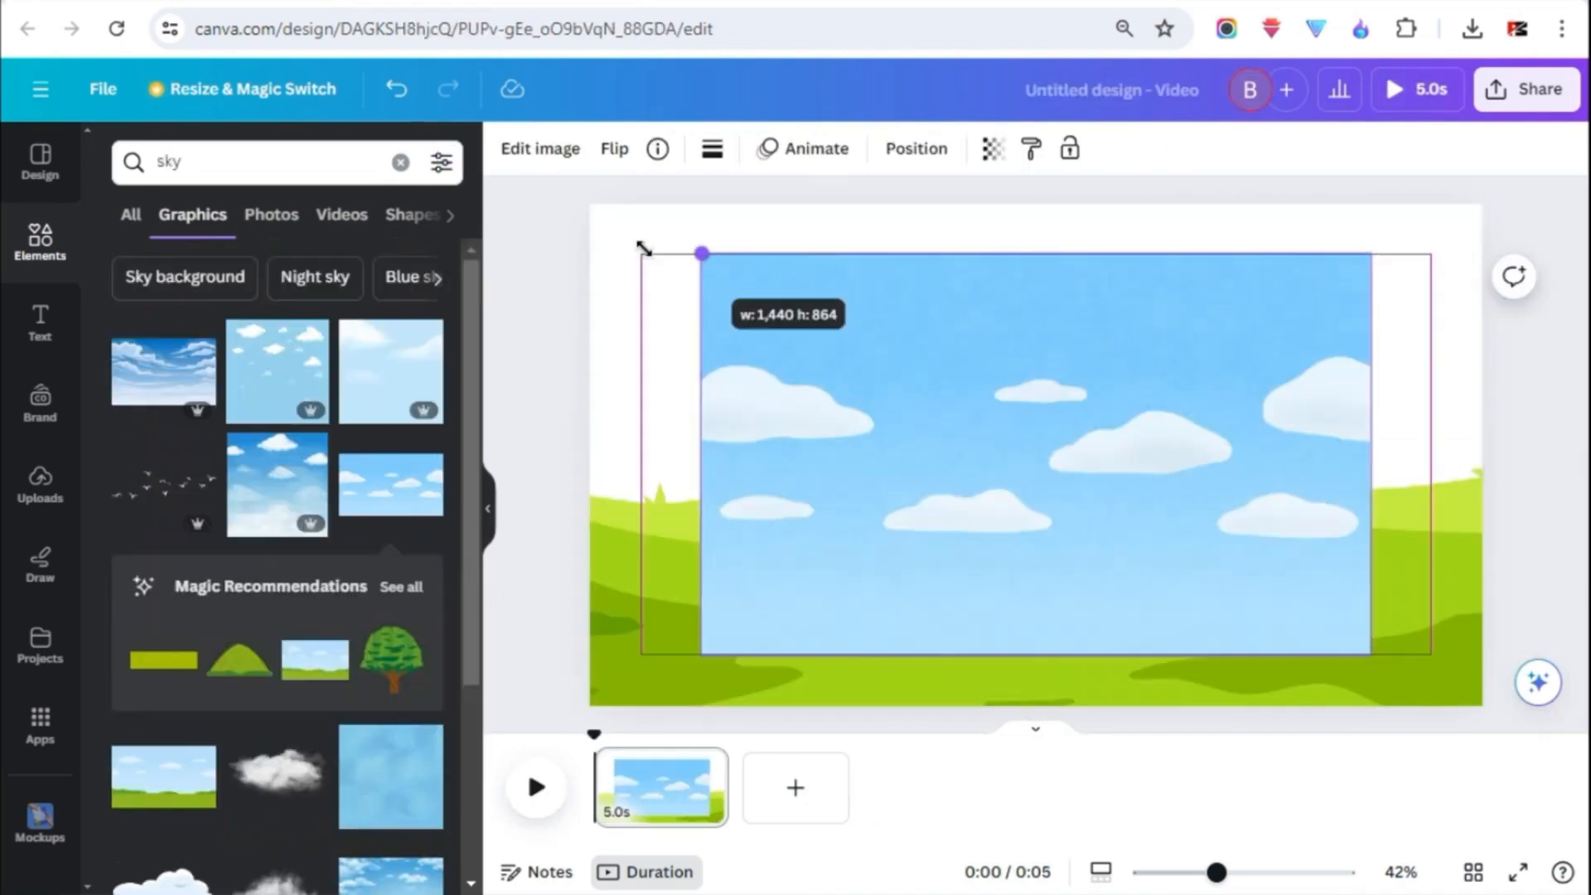
# - In the meadow design, enlarge the blue sky graphic and animate a flying bird from right to left across the sky
pyautogui.moveTo(1194, 663); pyautogui.dragTo(1325, 769)
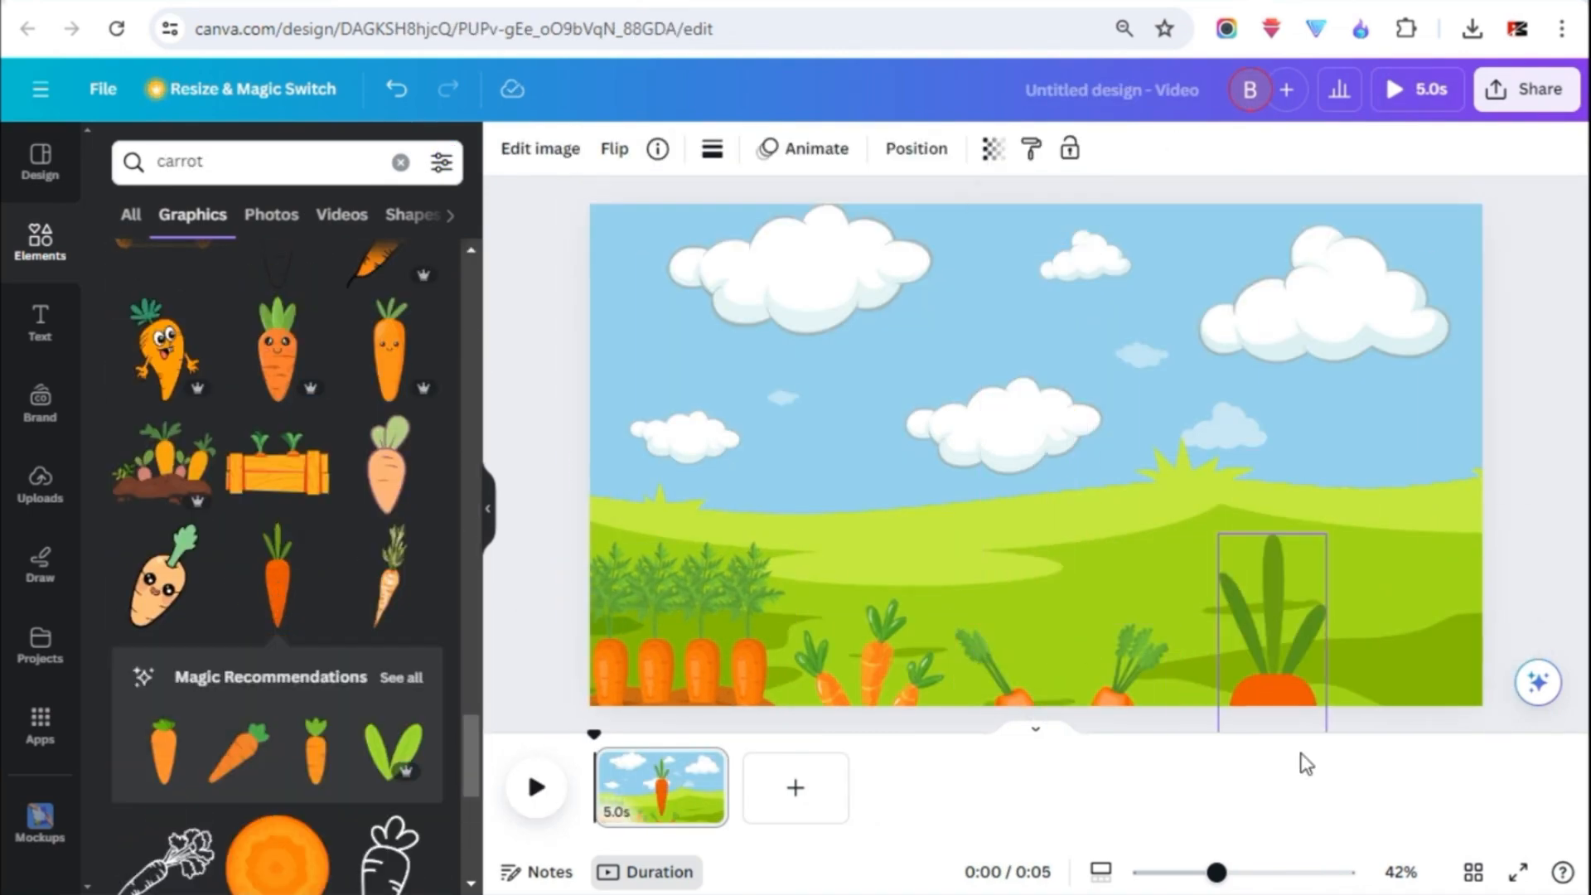
pyautogui.tripleClick(179, 162)
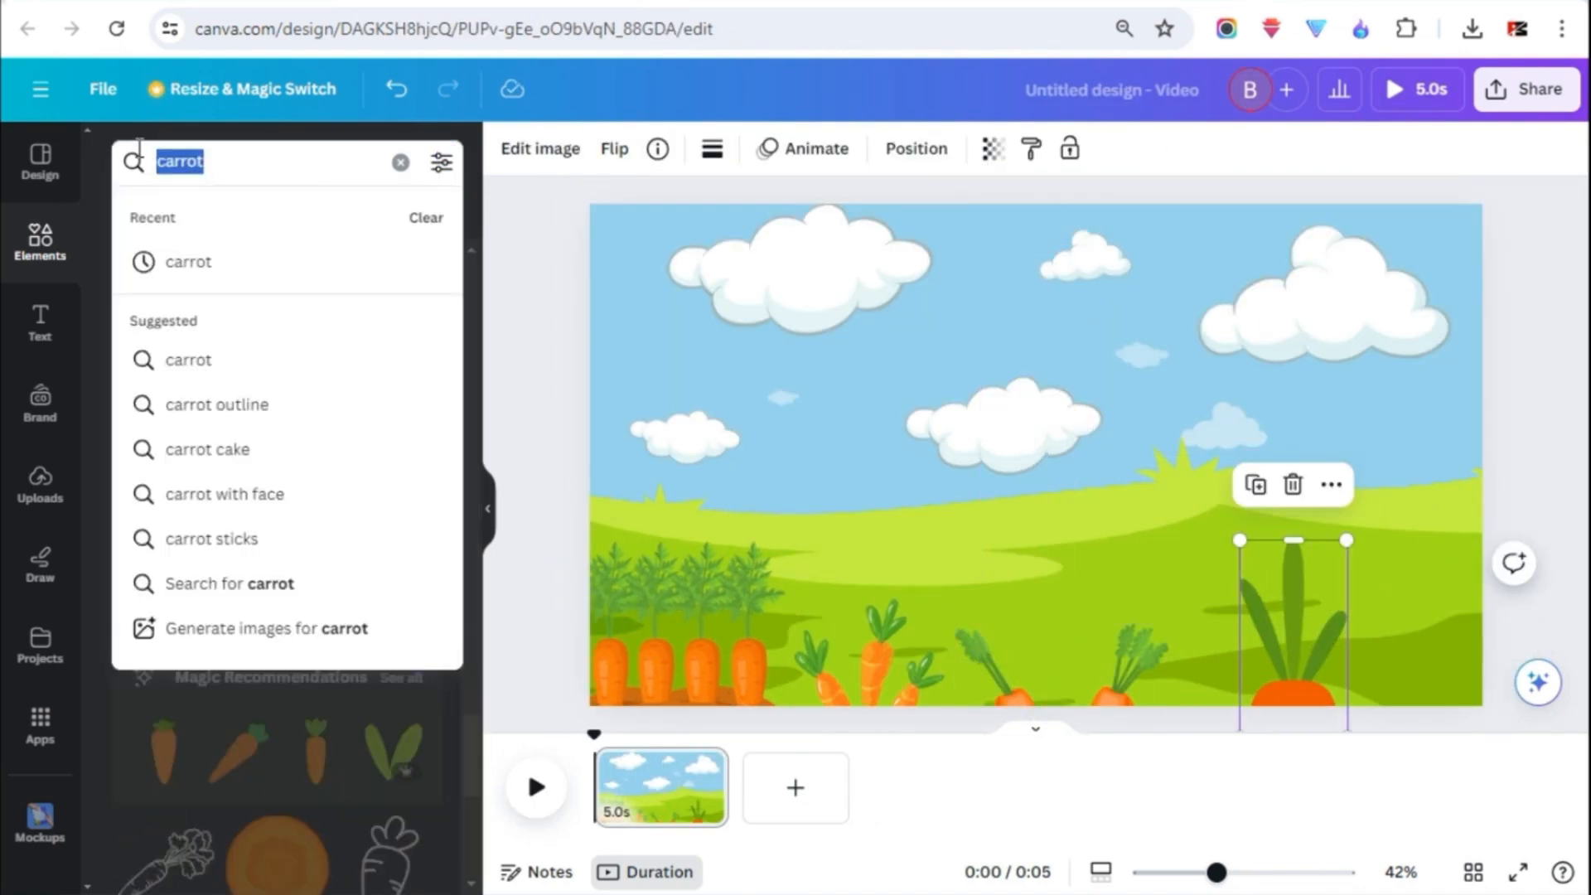
pyautogui.write('flyin')
pyautogui.moveTo(1433, 268); pyautogui.dragTo(1093, 264)
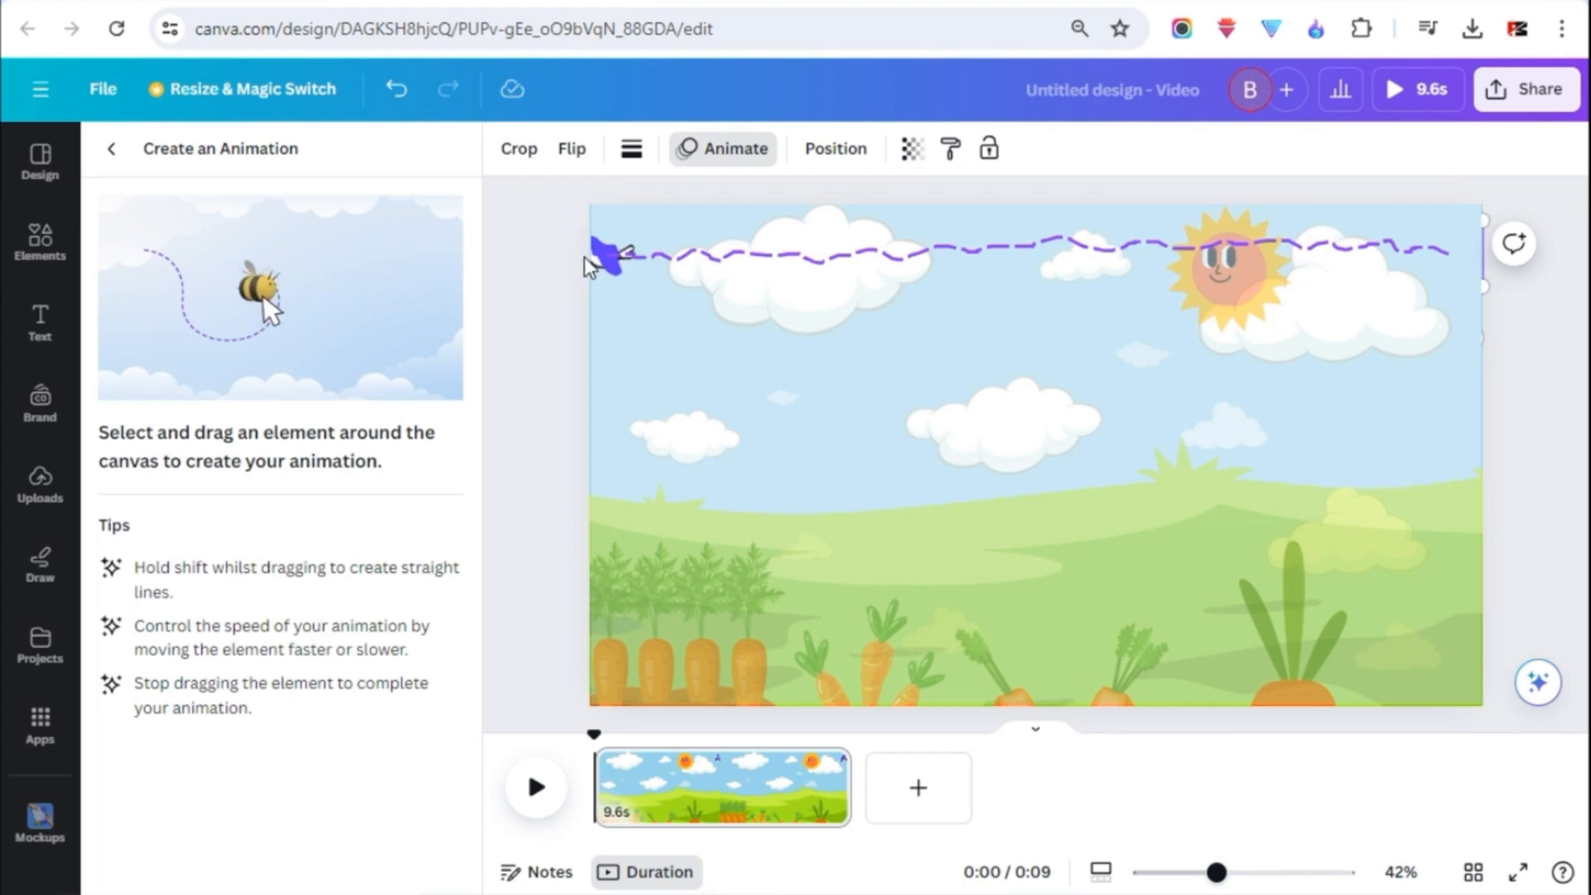
pyautogui.moveTo(590, 266); pyautogui.dragTo(590, 265)
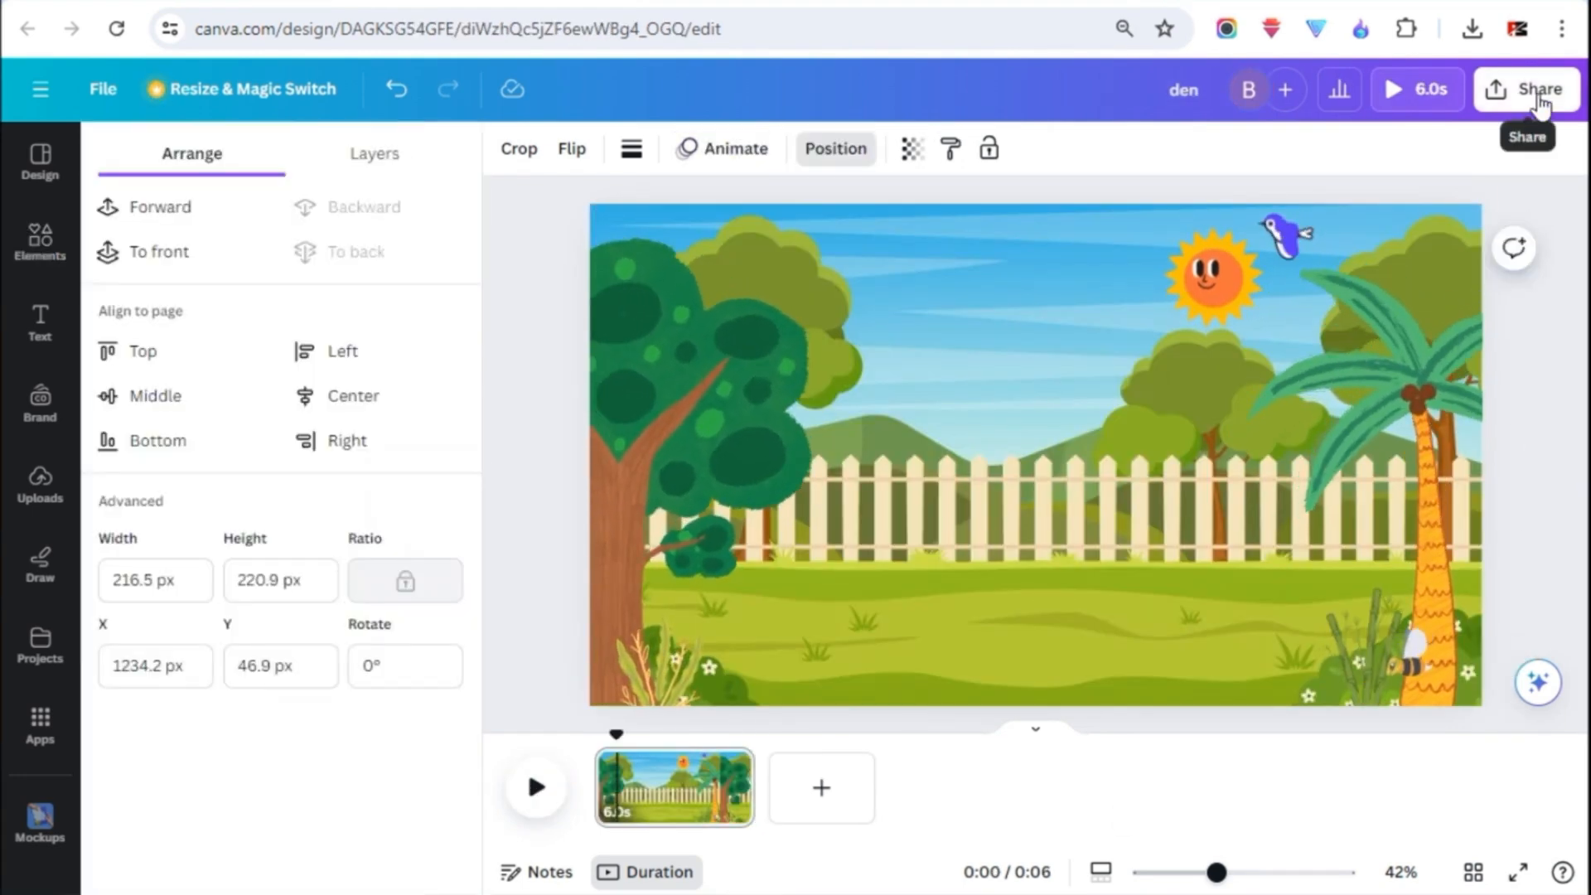
# - Open the sharing options for the finished garden scene and download it
pyautogui.click(1540, 104)
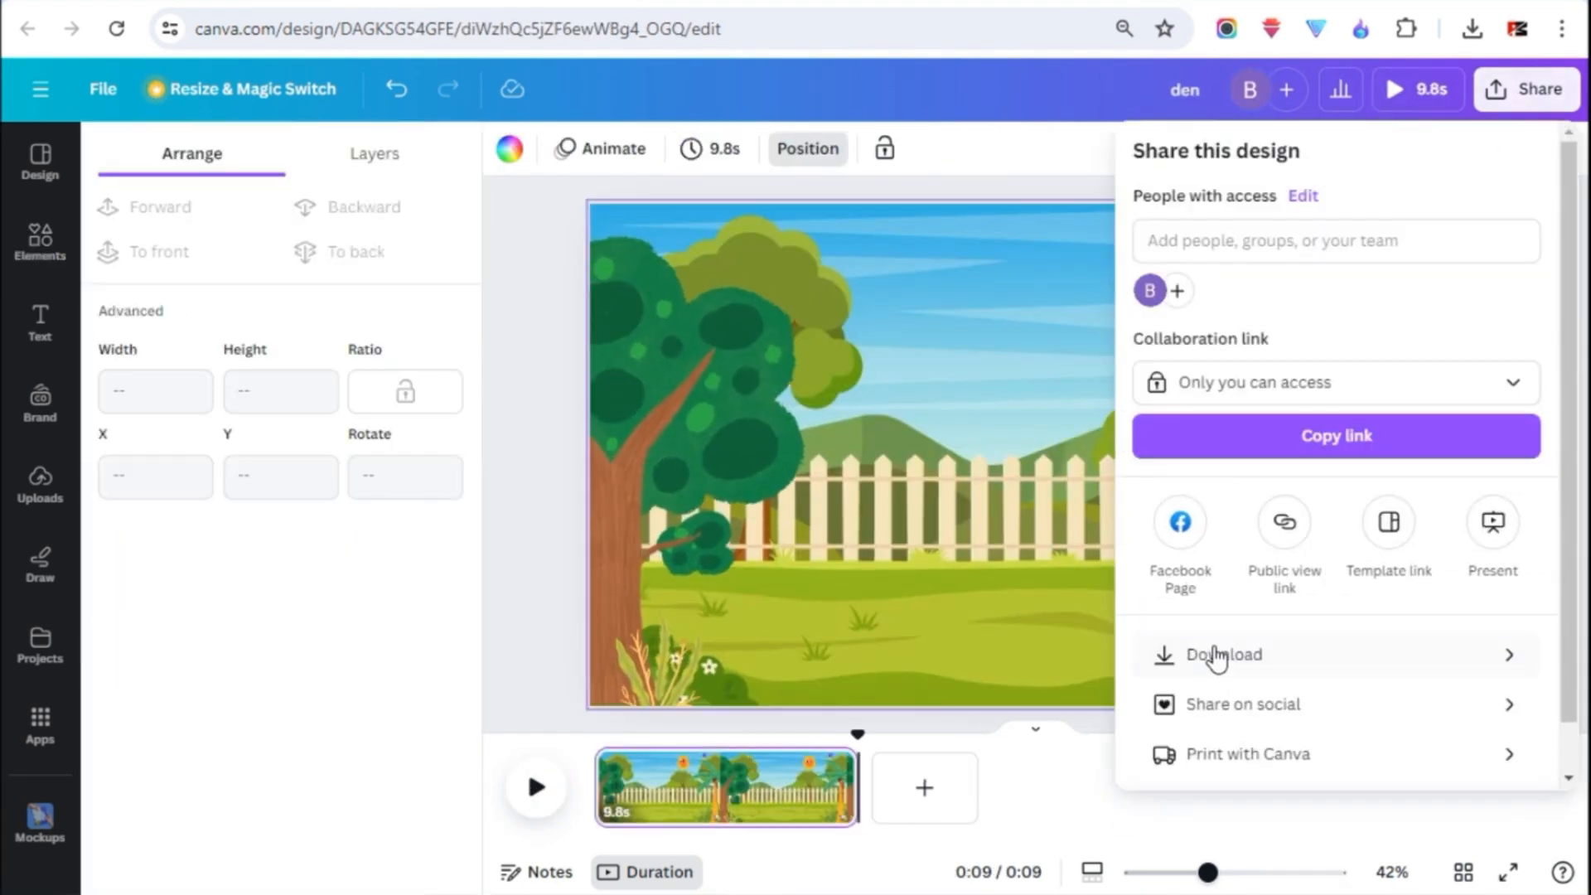
pyautogui.click(1197, 657)
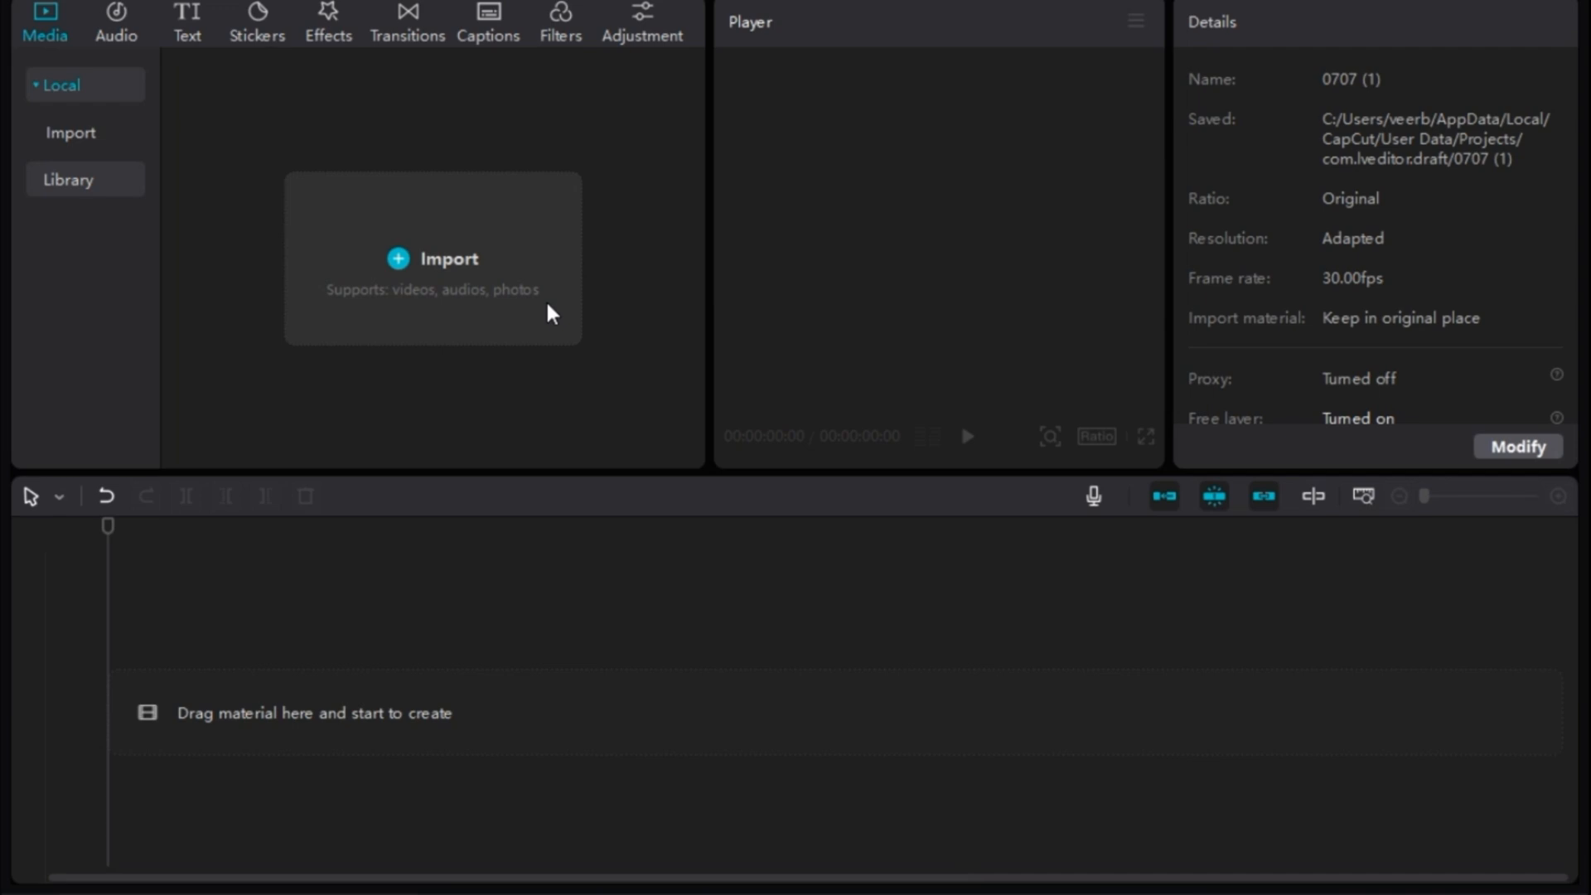
# - Switch to CapCut and import the bunny and goatty clips together with den.mp4 and the meadow background video
pyautogui.click(440, 274)
pyautogui.scroll(-1, 631, 408)
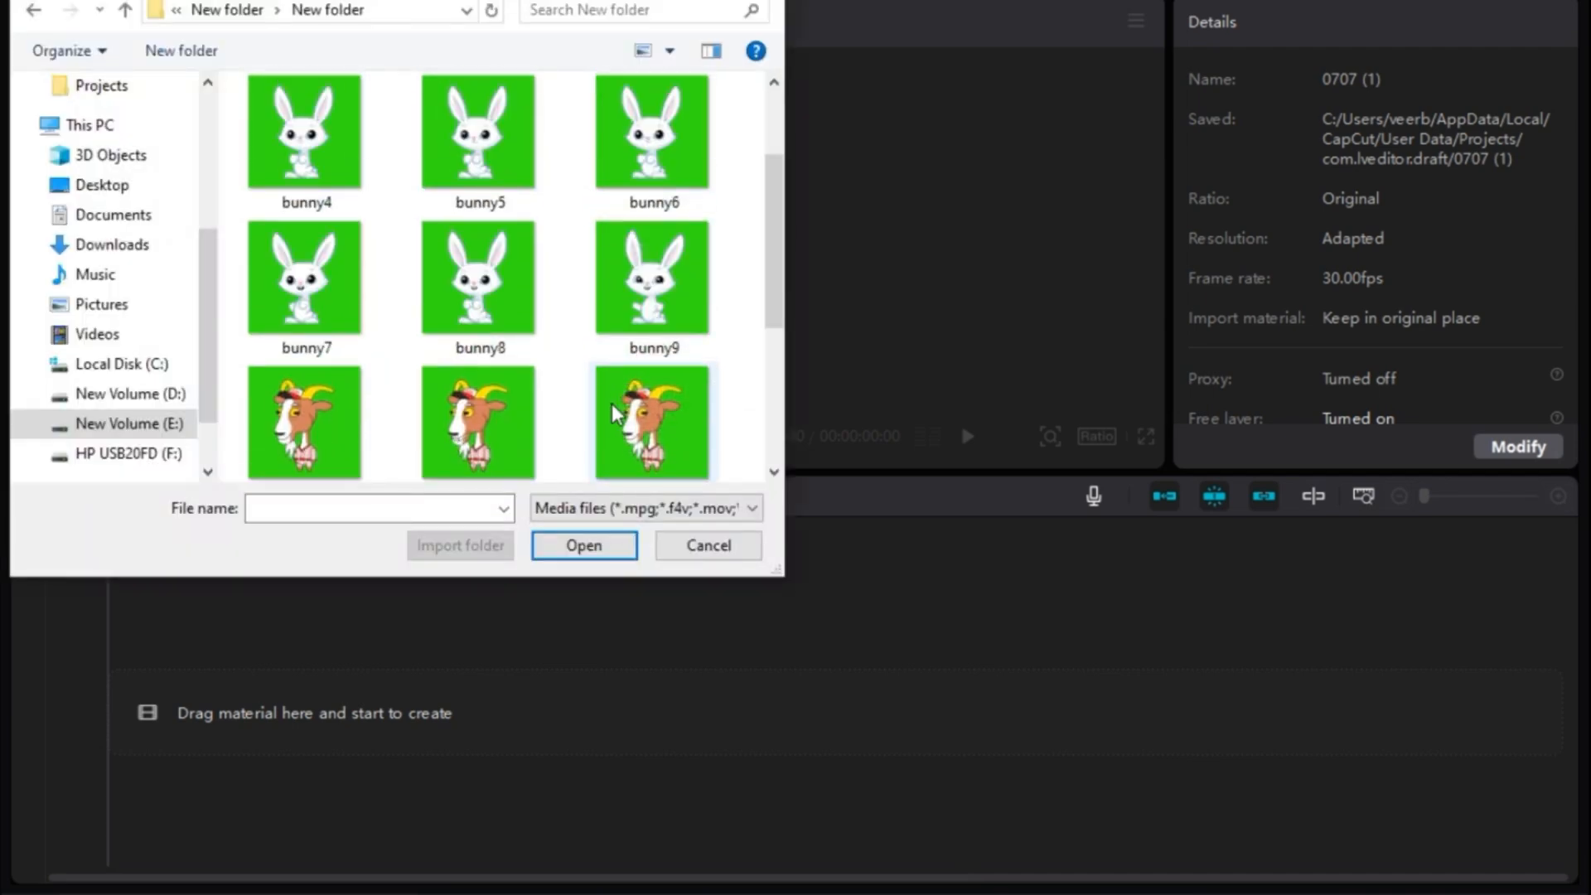
pyautogui.scroll(1, 631, 408)
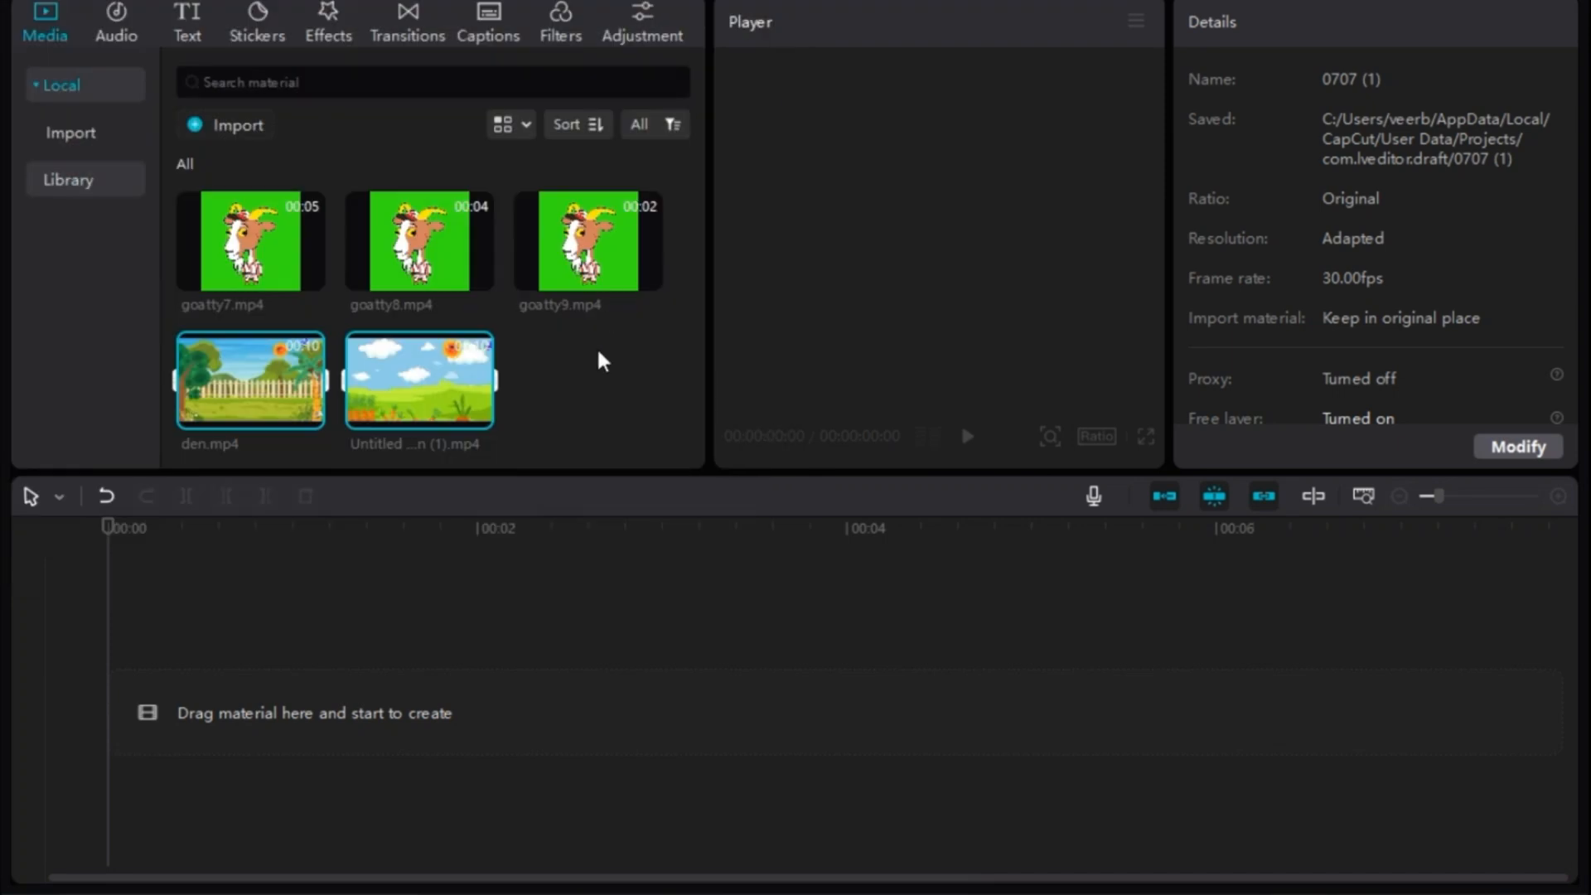
# - Place den.mp4 at the start of the timeline and bunny1.mp4 on a track above it
pyautogui.moveTo(264, 383); pyautogui.dragTo(235, 738)
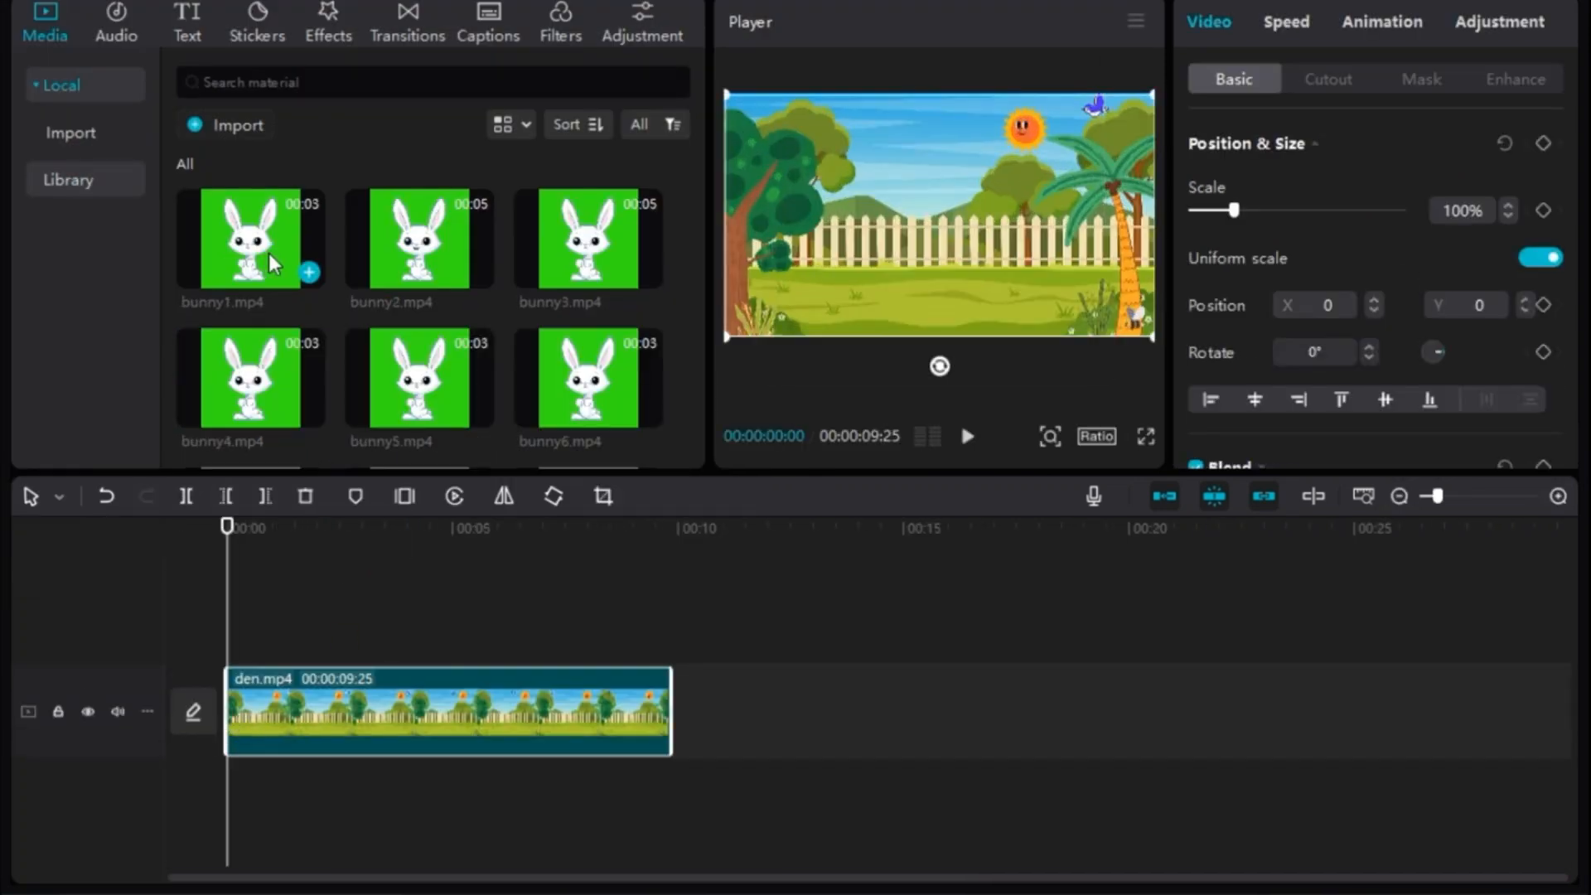
pyautogui.moveTo(248, 244); pyautogui.dragTo(234, 621)
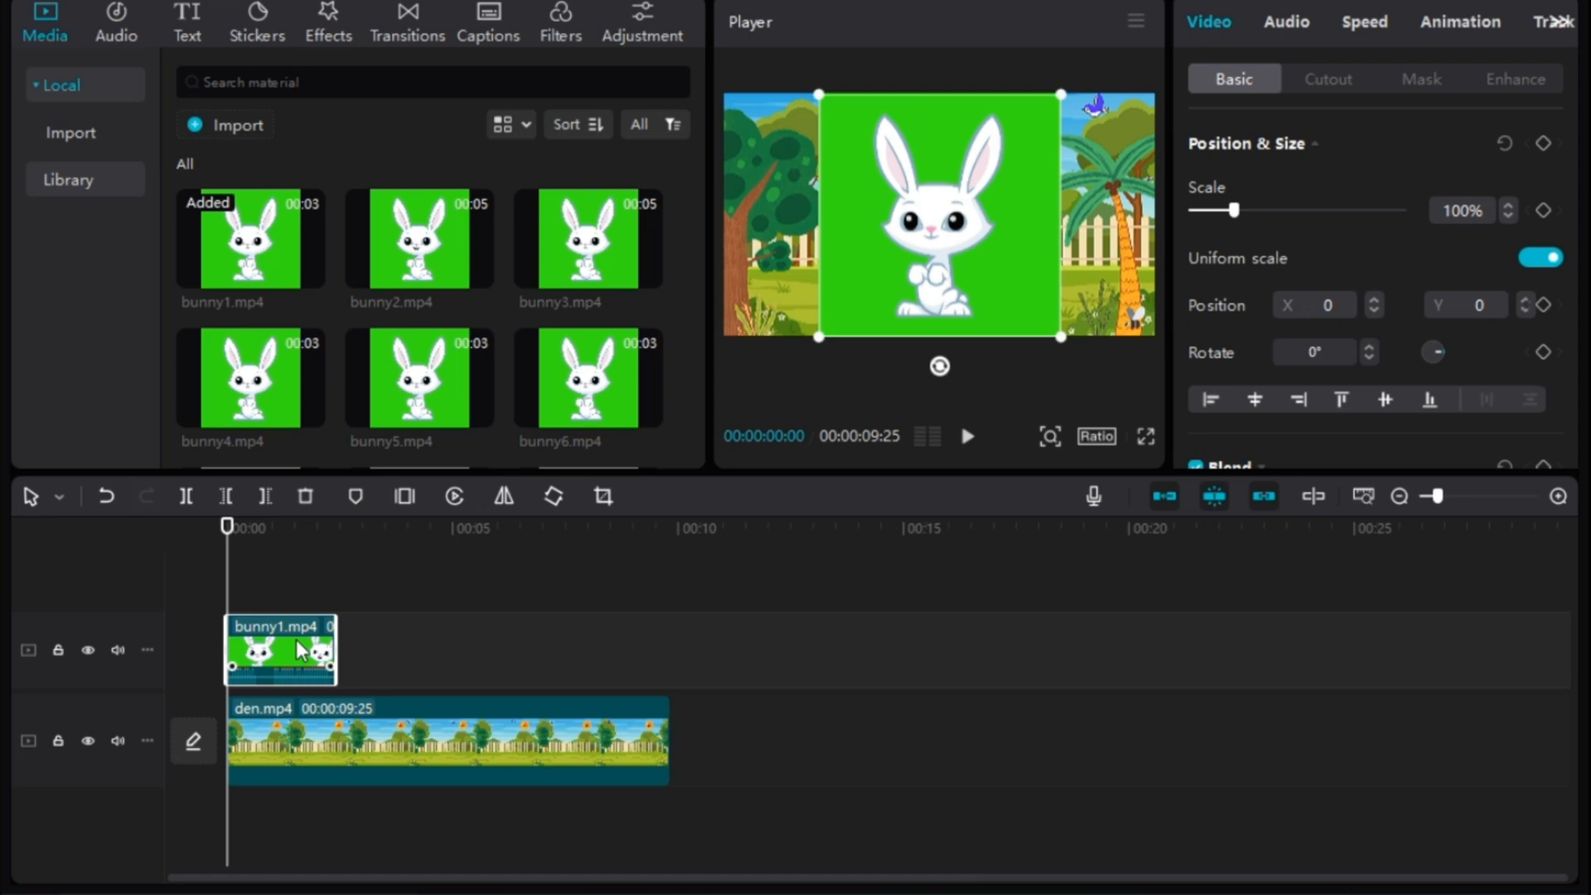
# - Turn on Chroma key for bunny1.mp4 and pick its green background as the key color
pyautogui.click(1327, 83)
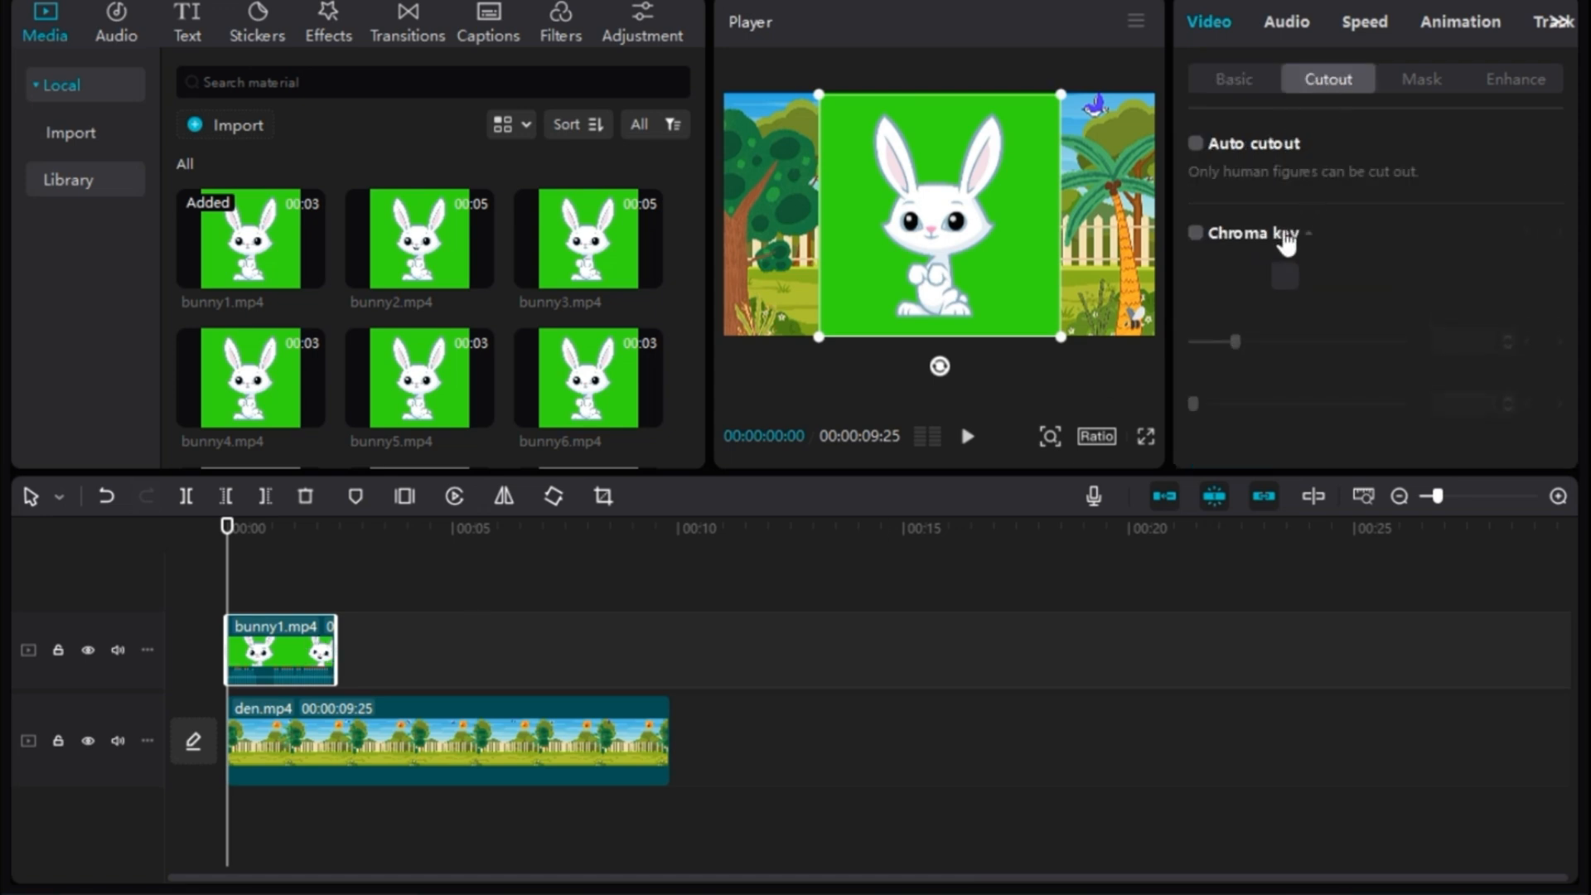
pyautogui.click(1196, 233)
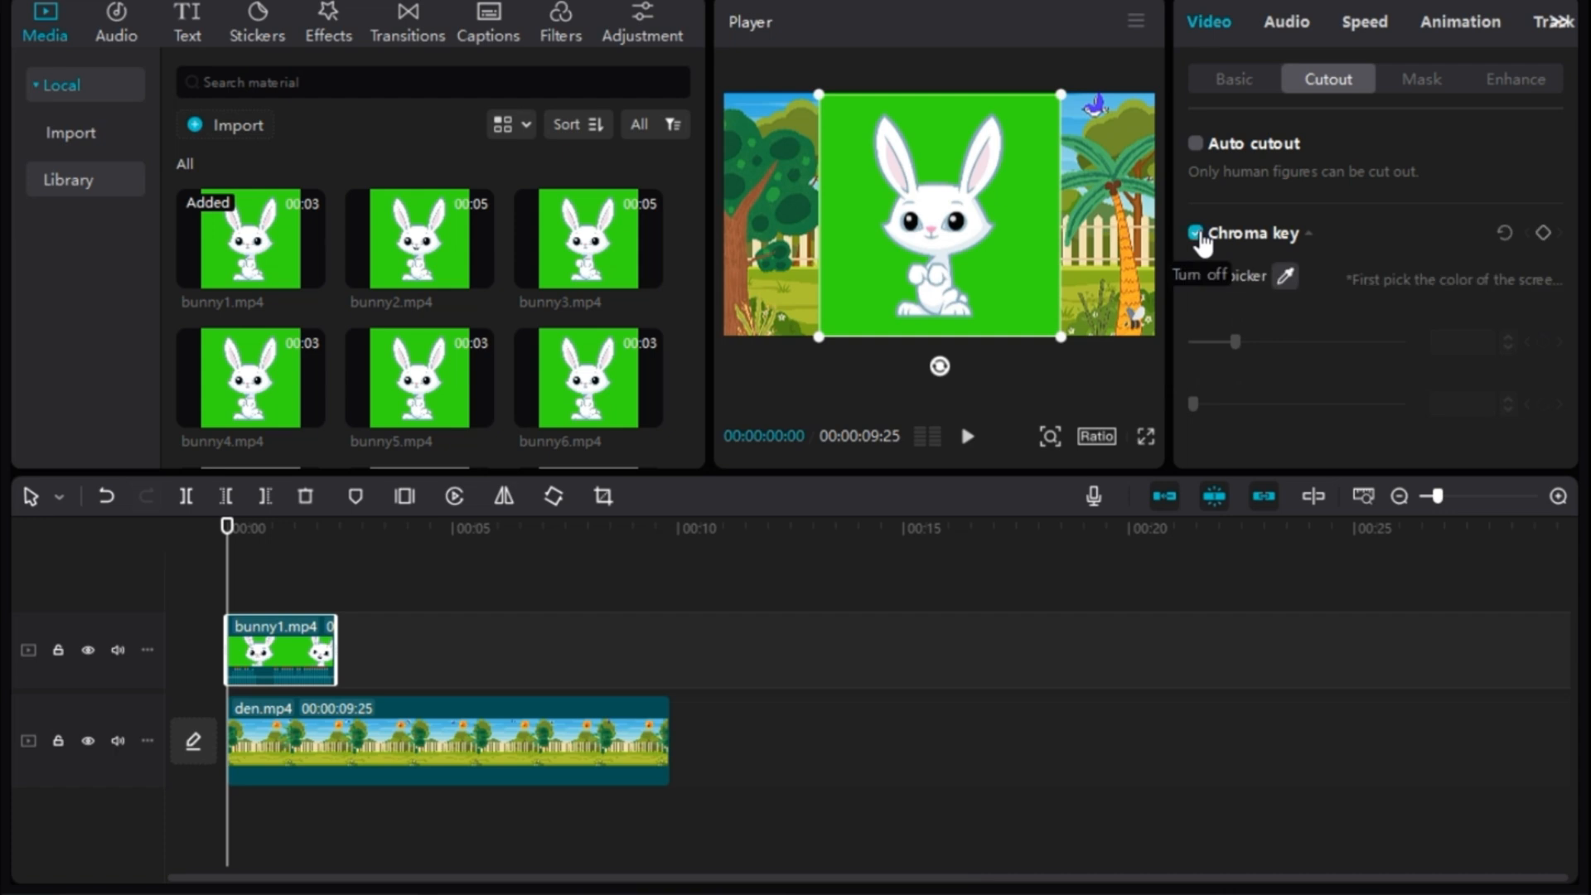
pyautogui.click(1285, 275)
pyautogui.click(1024, 287)
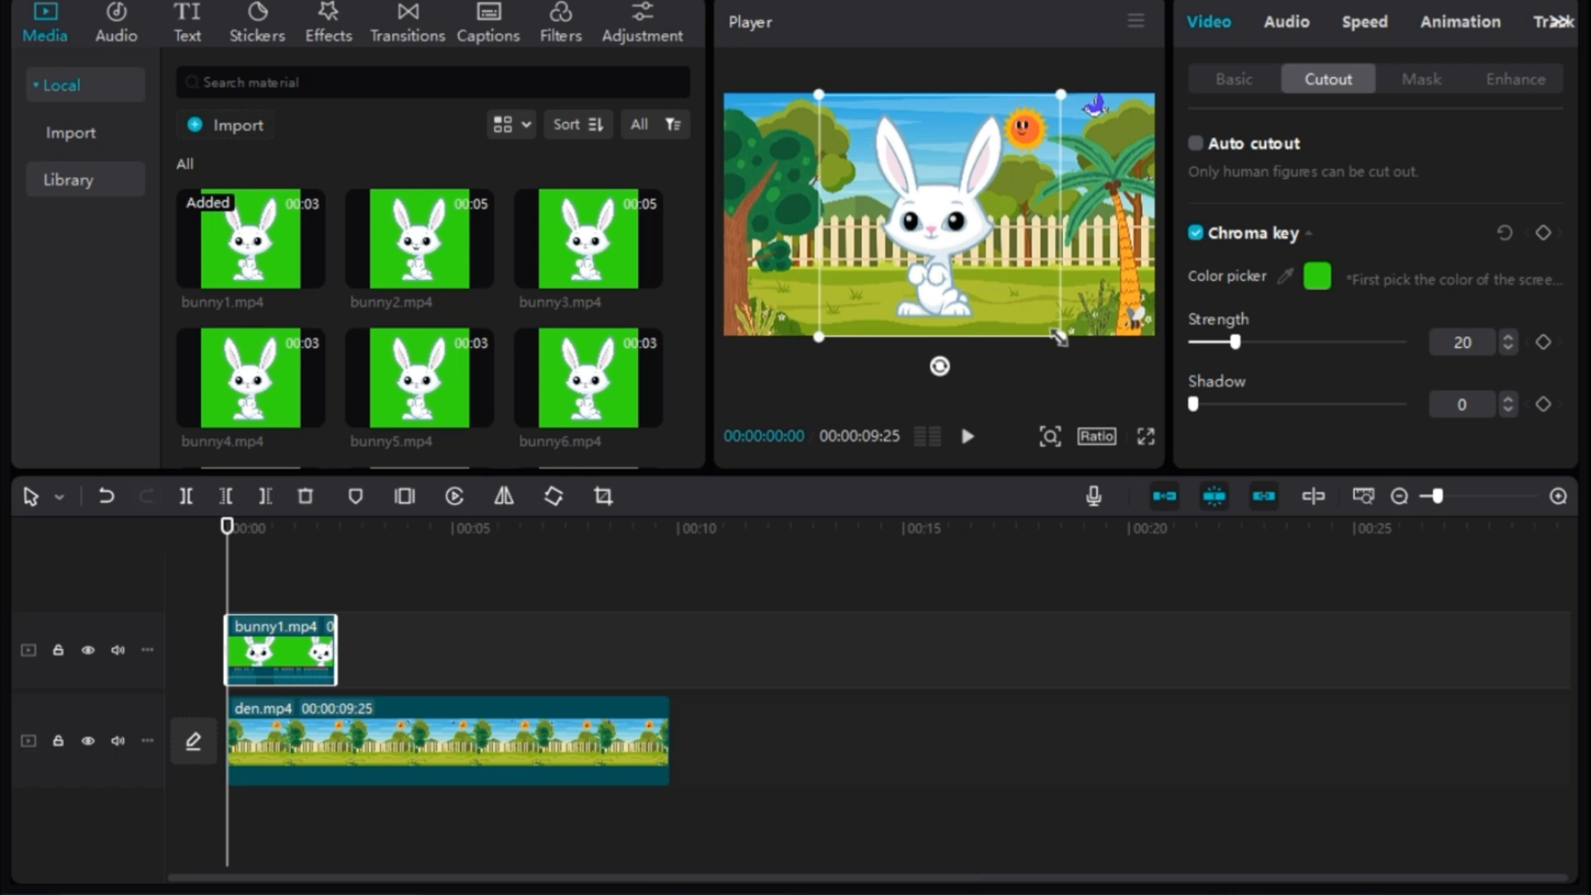
# - Shrink the rabbit in the preview and move it to the lower left of the garden
pyautogui.moveTo(1058, 337); pyautogui.dragTo(1028, 314)
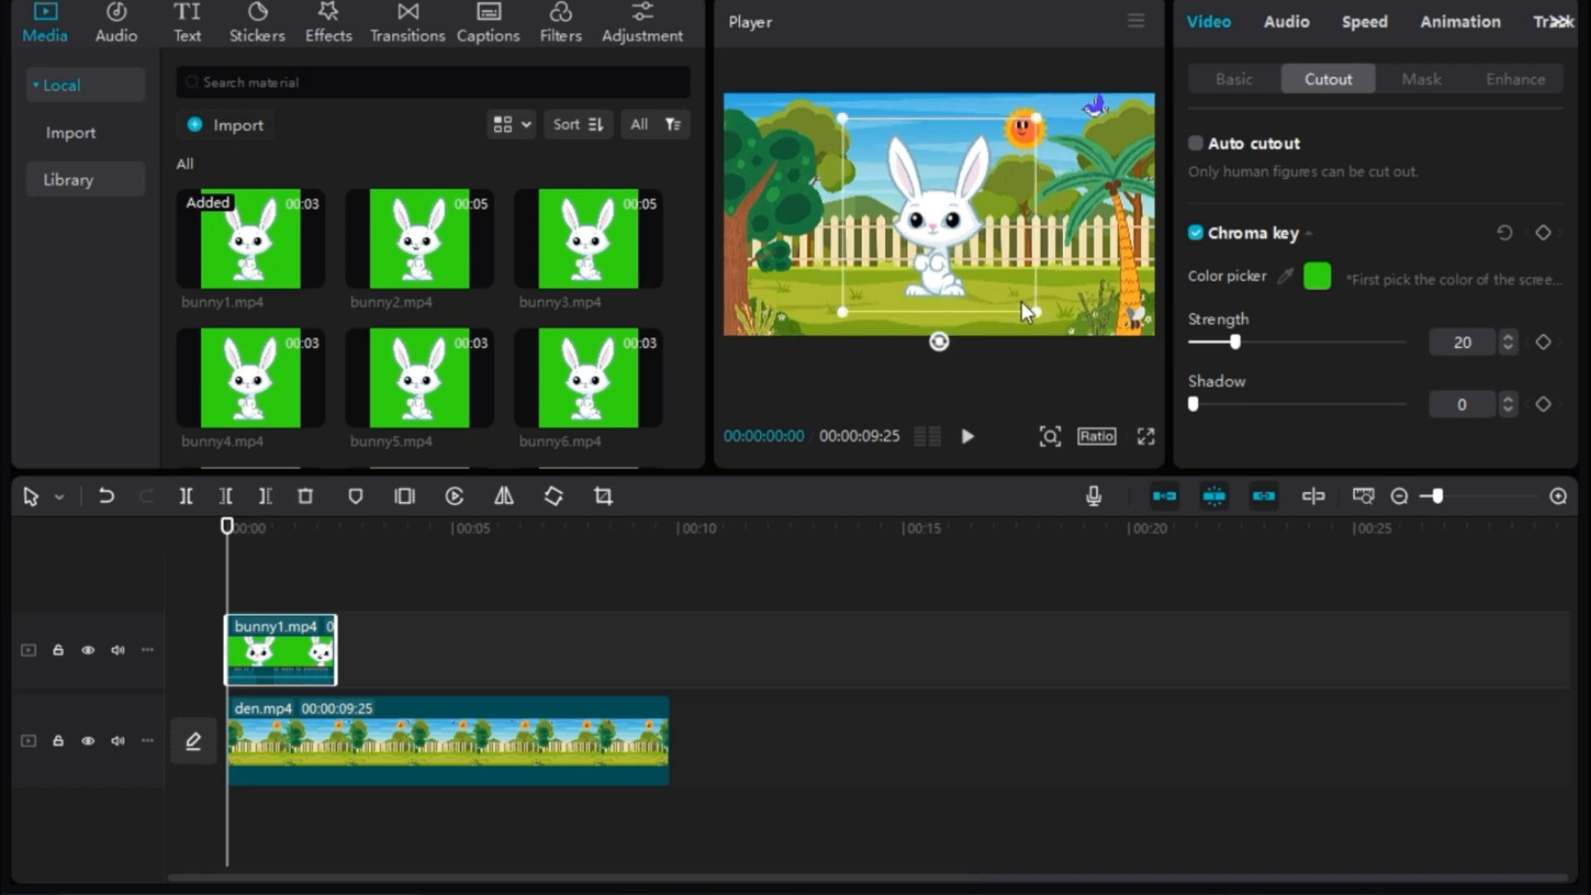
pyautogui.moveTo(931, 239); pyautogui.dragTo(835, 269)
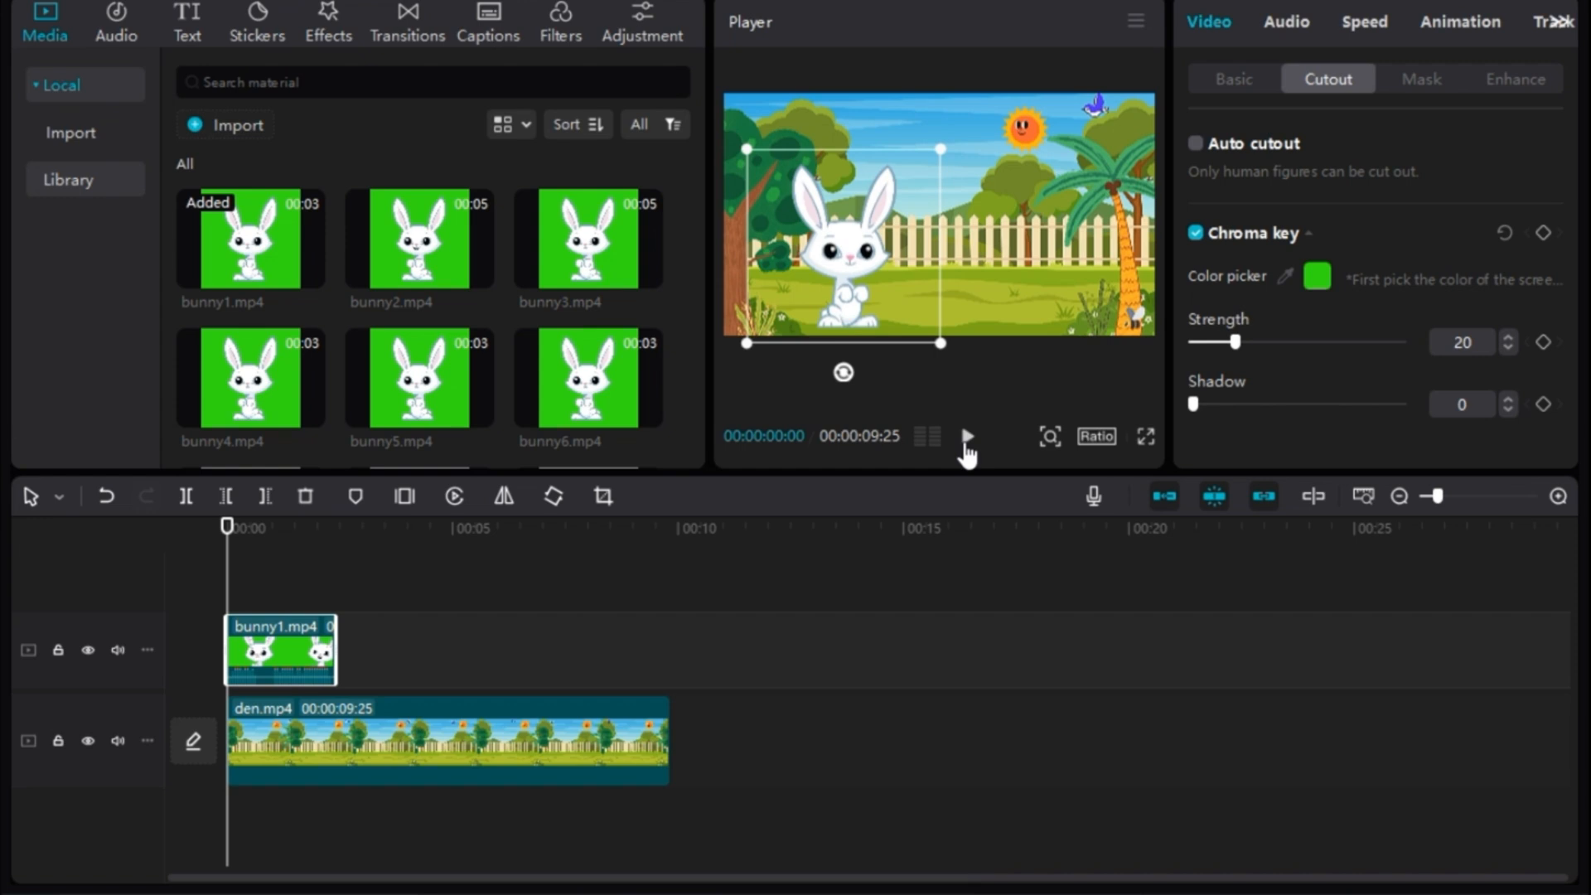
# - Play back the keyed rabbit clip over the garden to check how it looks
pyautogui.click(967, 439)
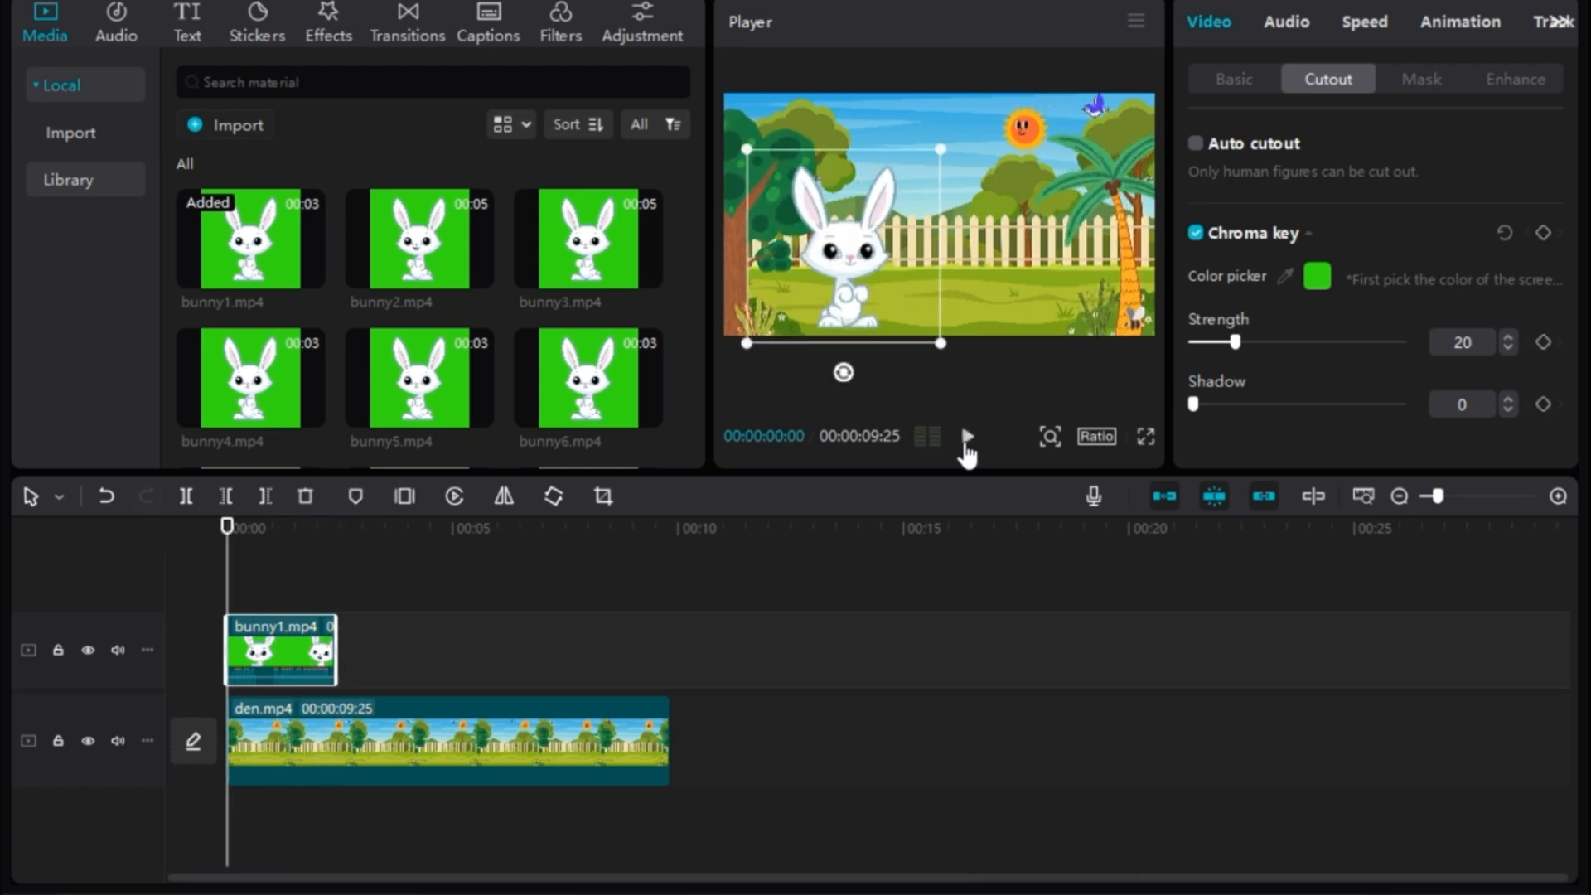
pyautogui.click(967, 439)
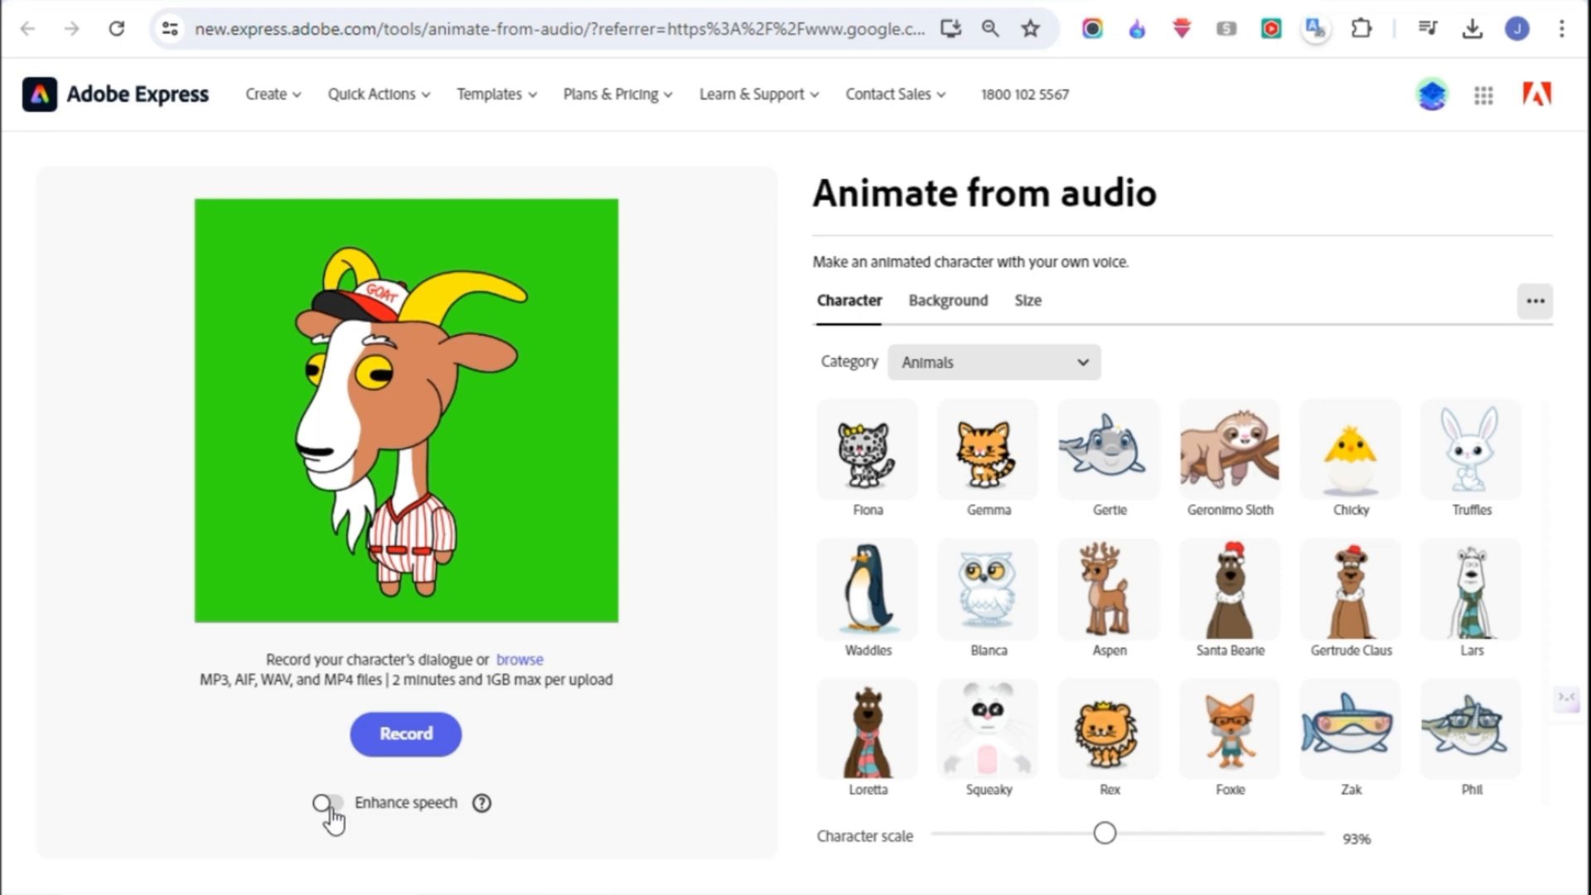
# - In Adobe Express, animate the goat with the 15-seconds-of-silence file, preview the result and download it
pyautogui.click(517, 667)
pyautogui.click(336, 172)
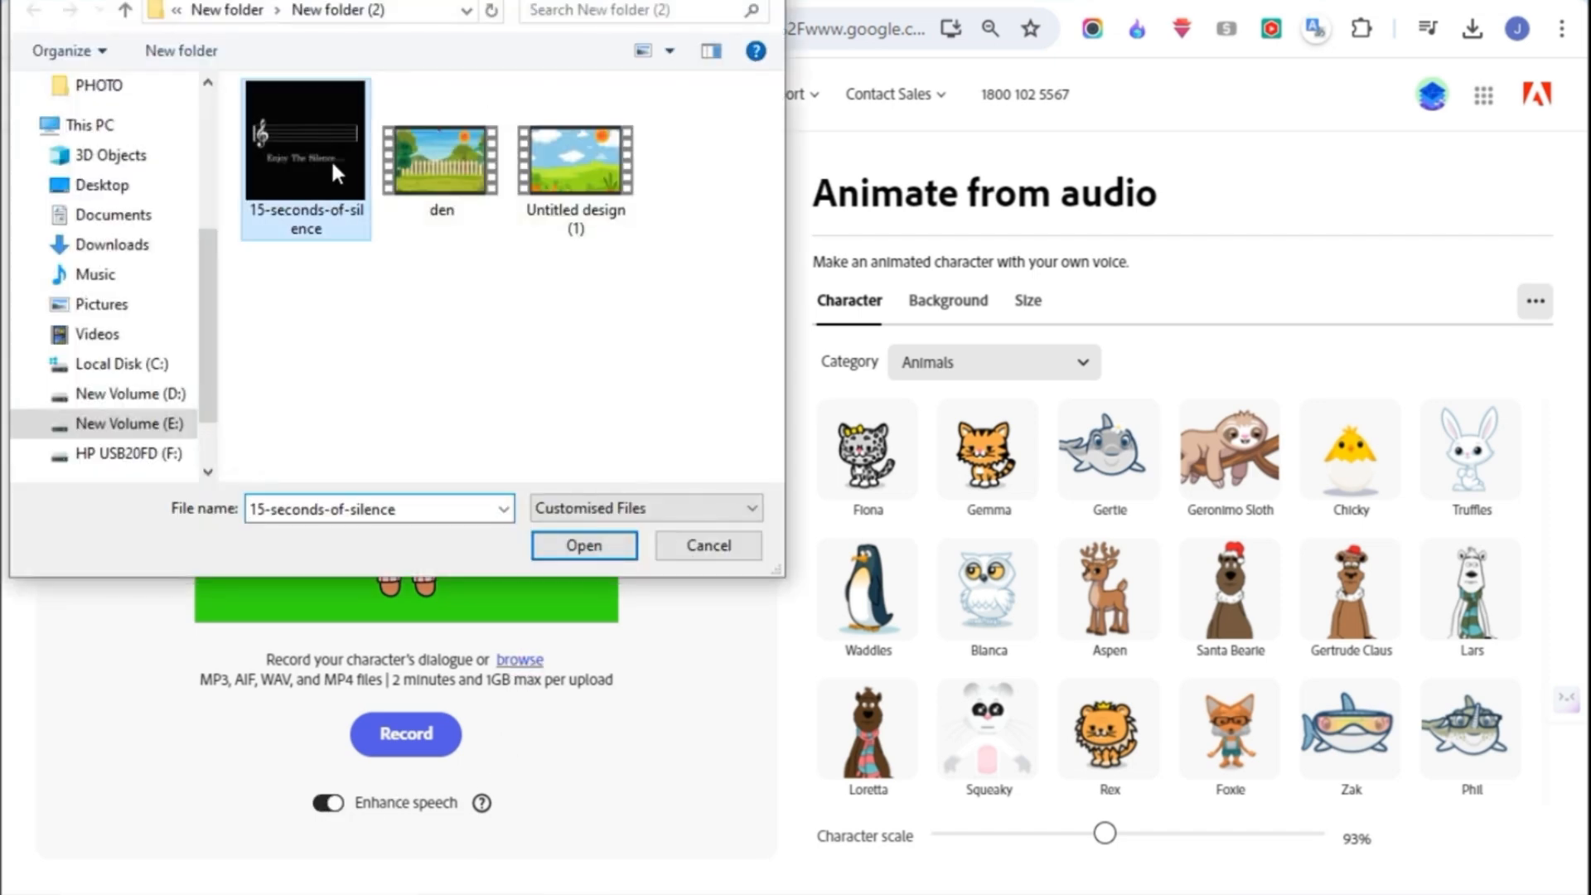
pyautogui.click(609, 540)
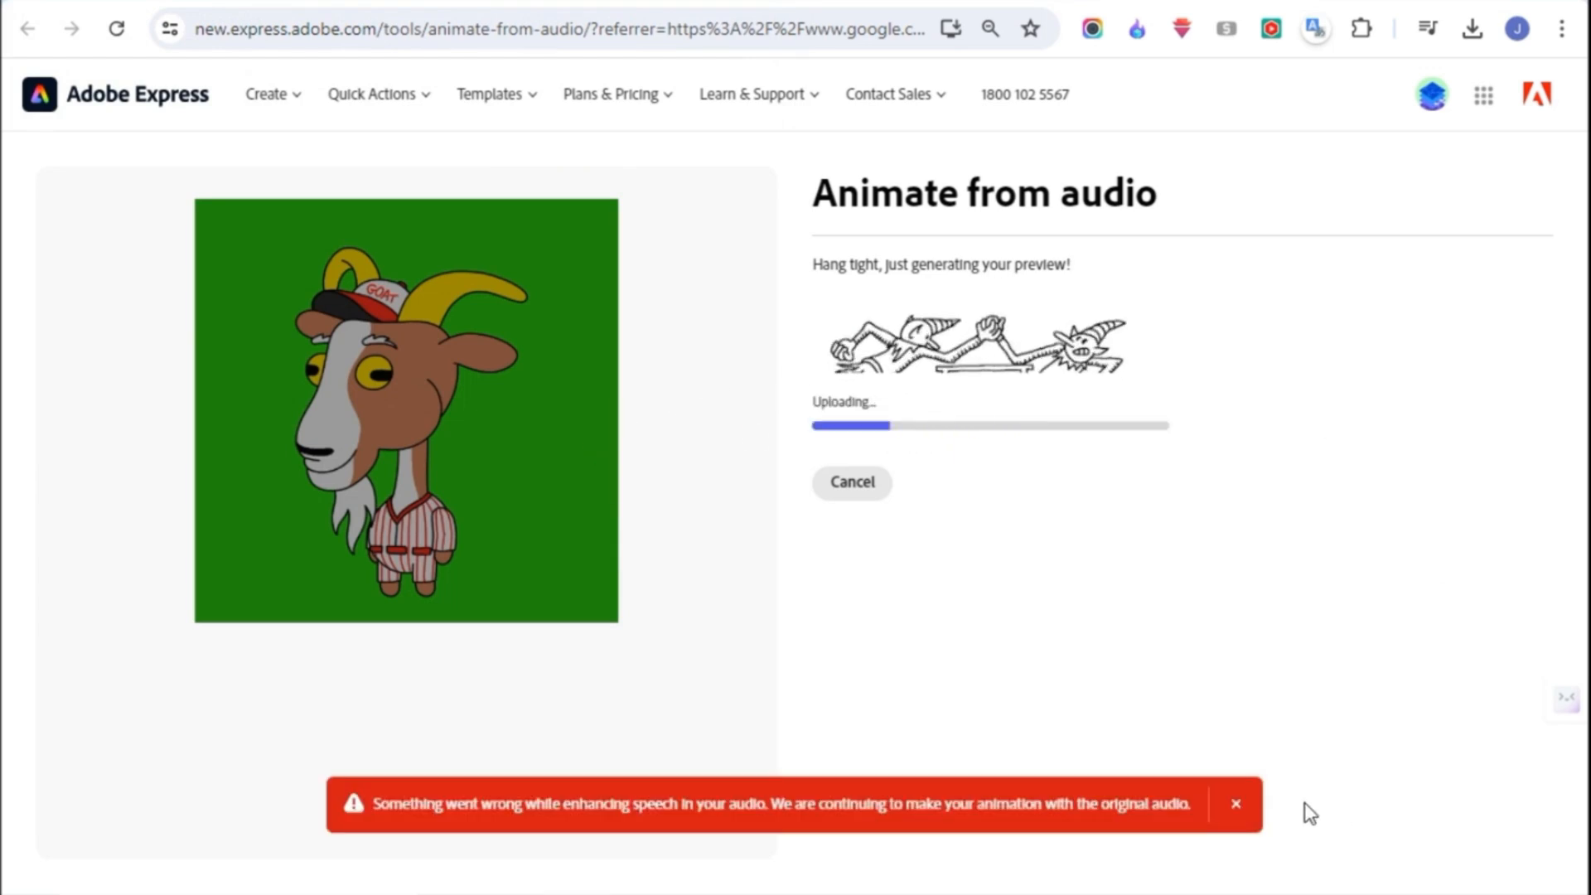
pyautogui.click(1235, 806)
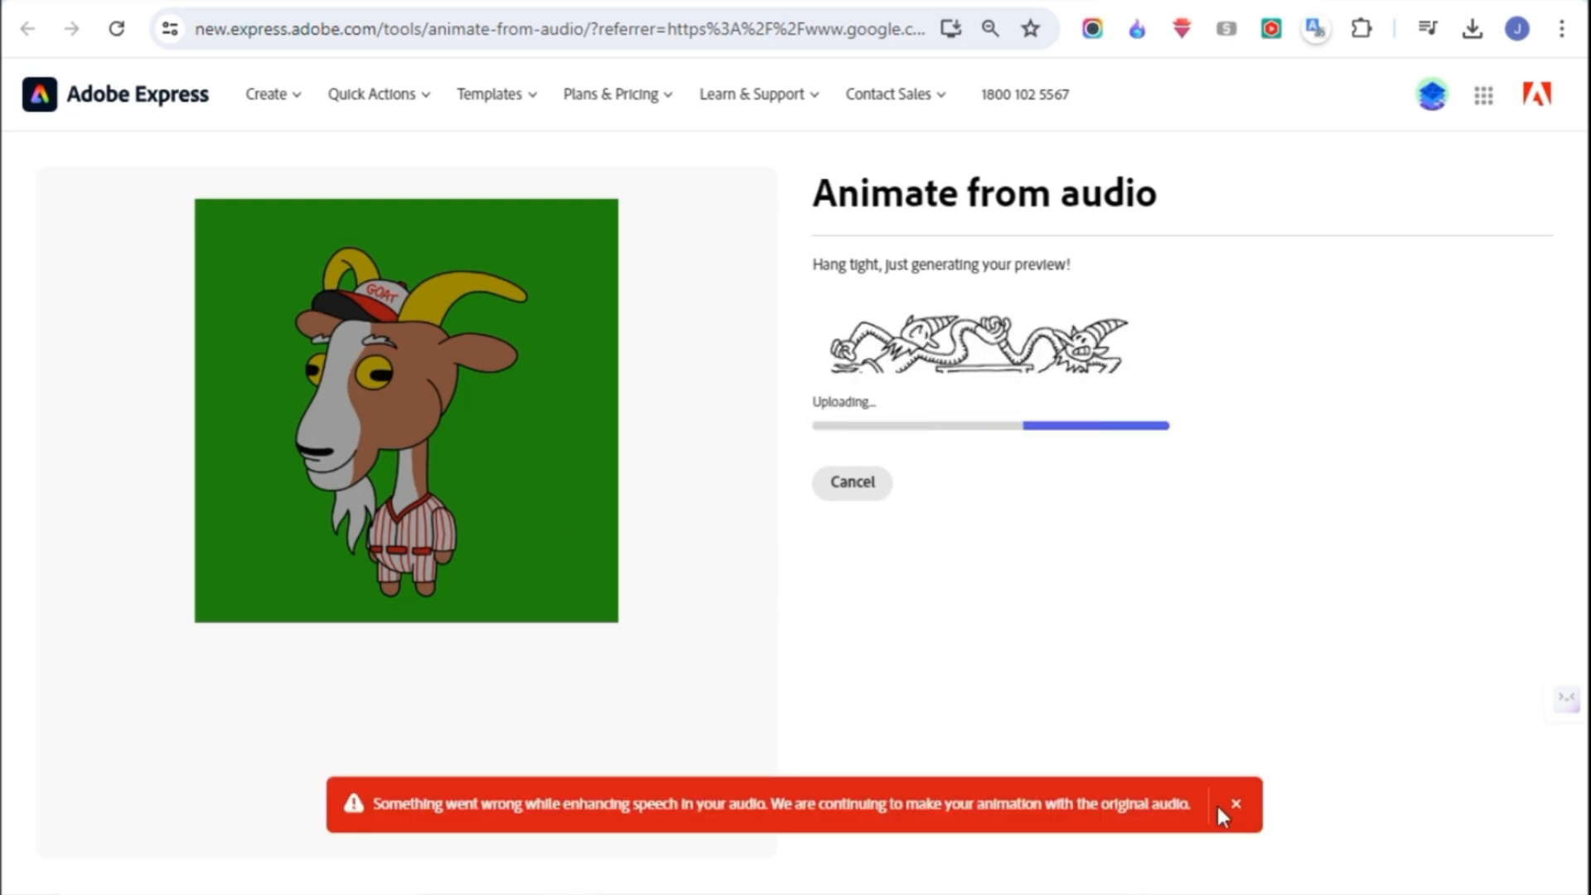
pyautogui.click(1237, 805)
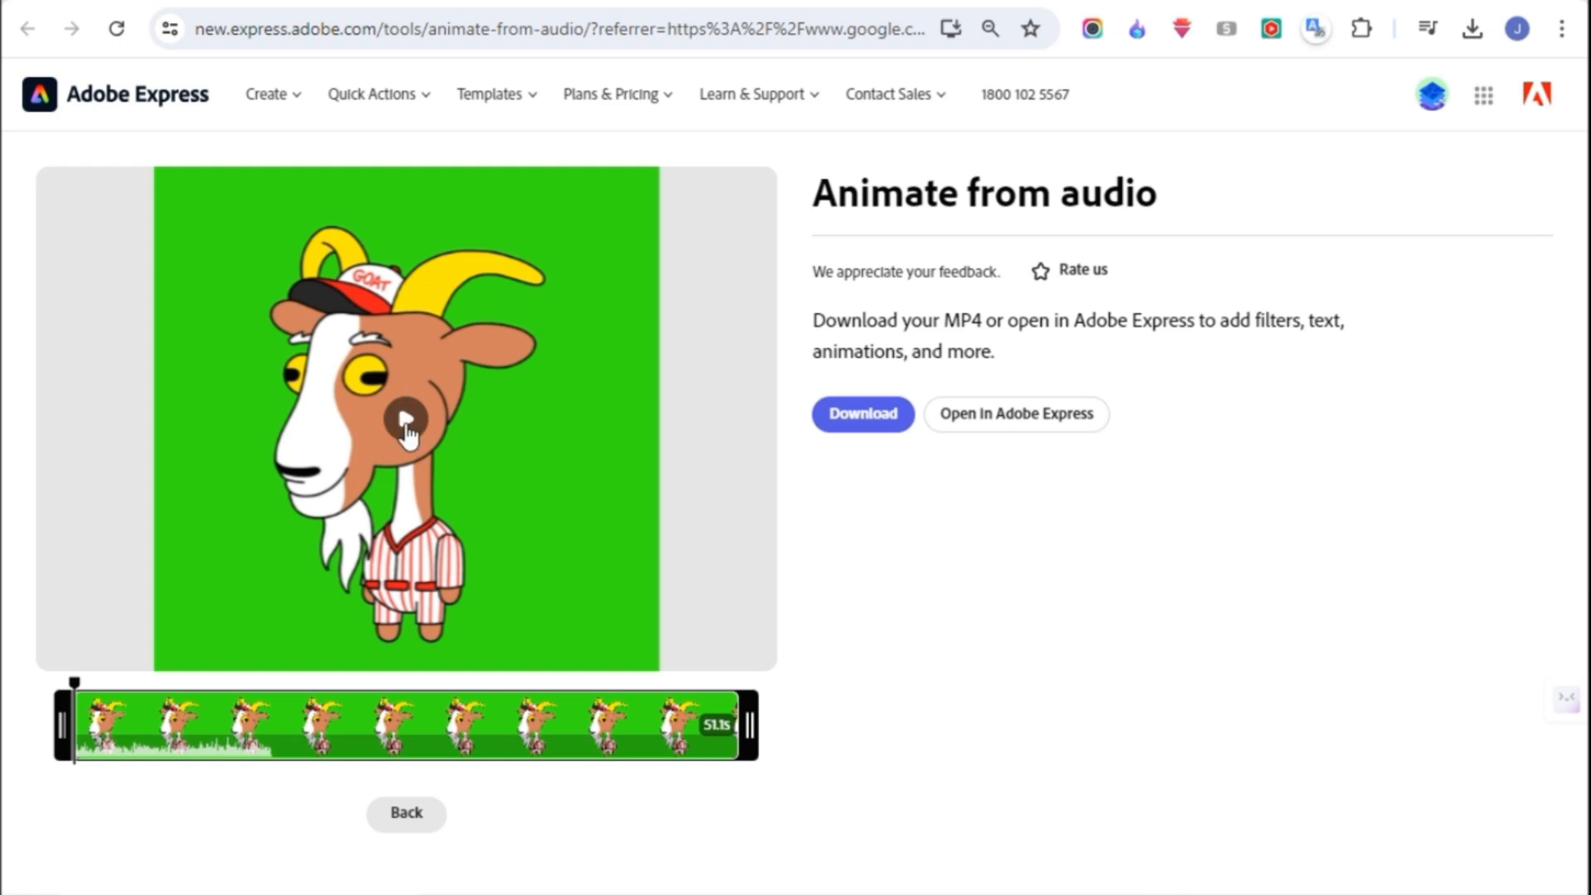
pyautogui.click(406, 420)
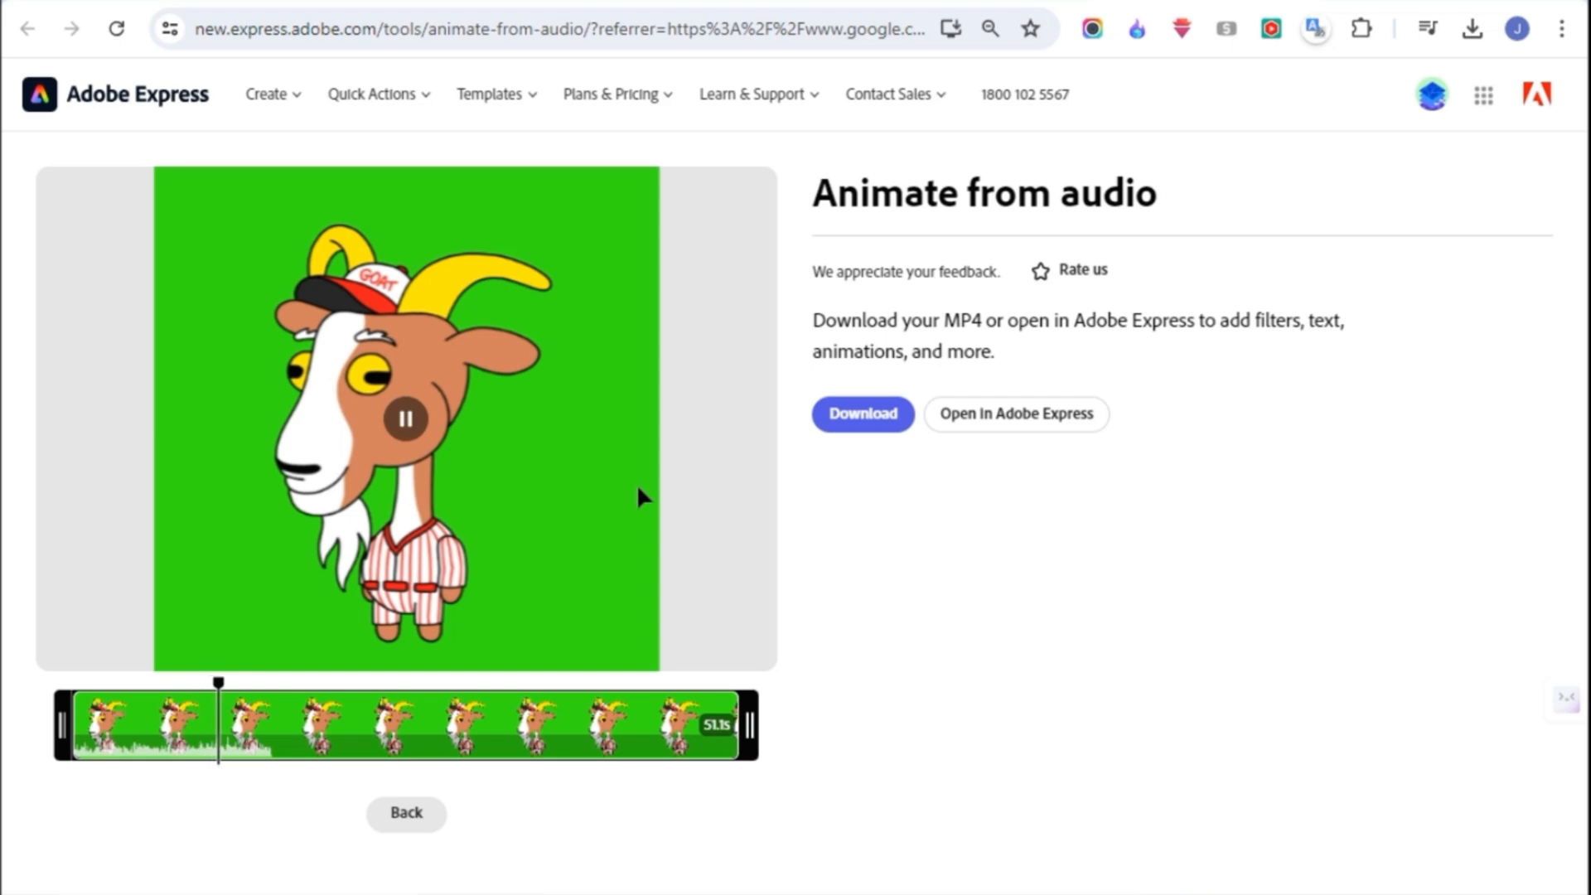
pyautogui.click(862, 413)
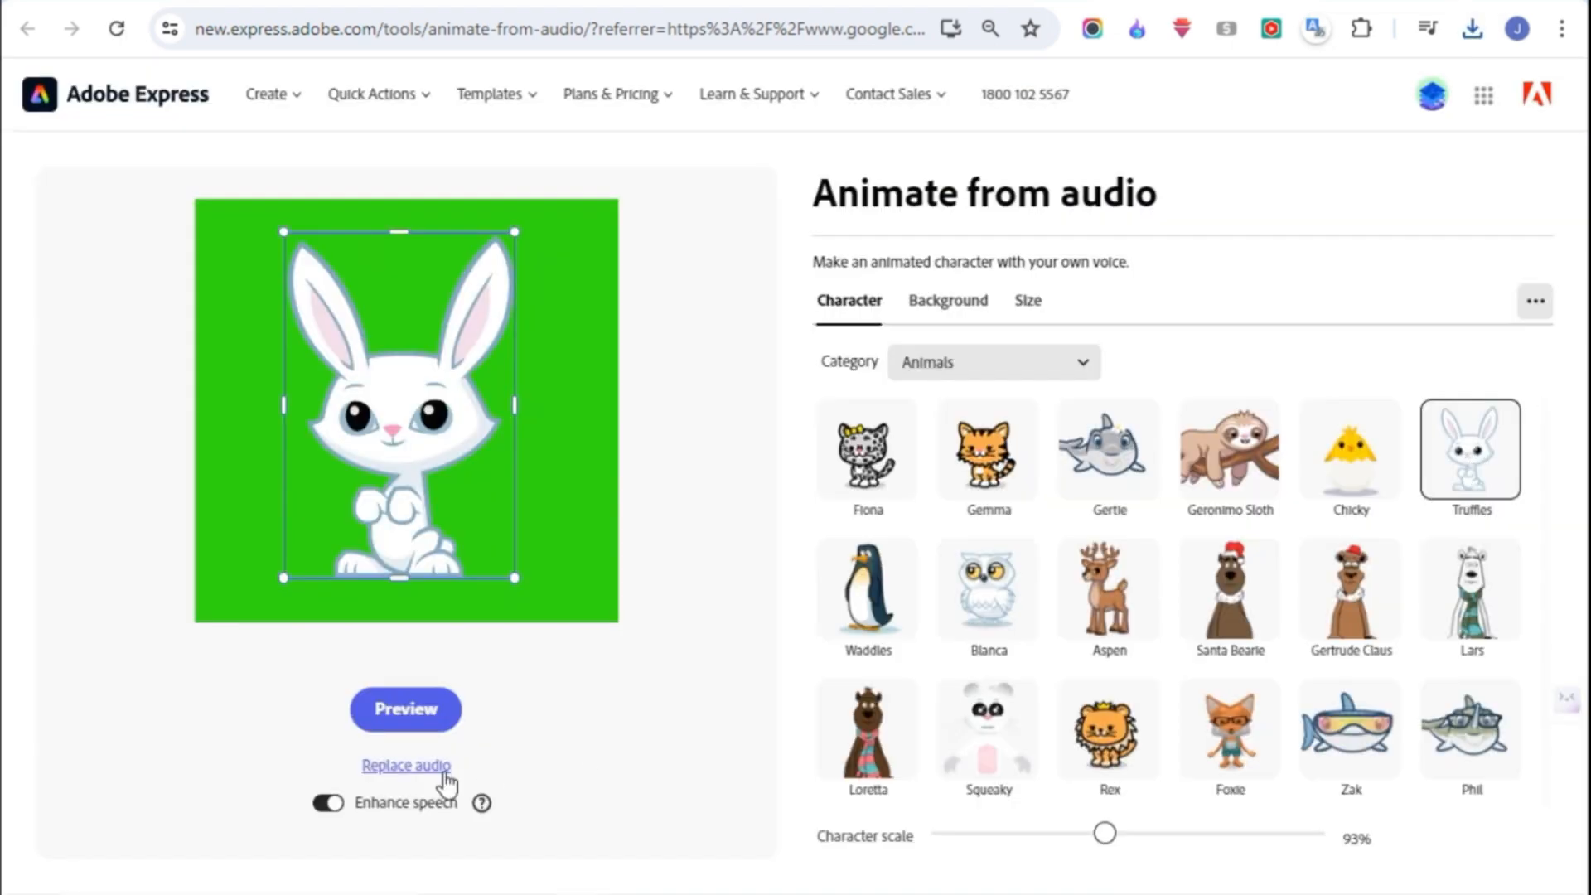
# - Animate the Truffles rabbit on green with the same 15-seconds-of-silence file and download the video
pyautogui.click(414, 761)
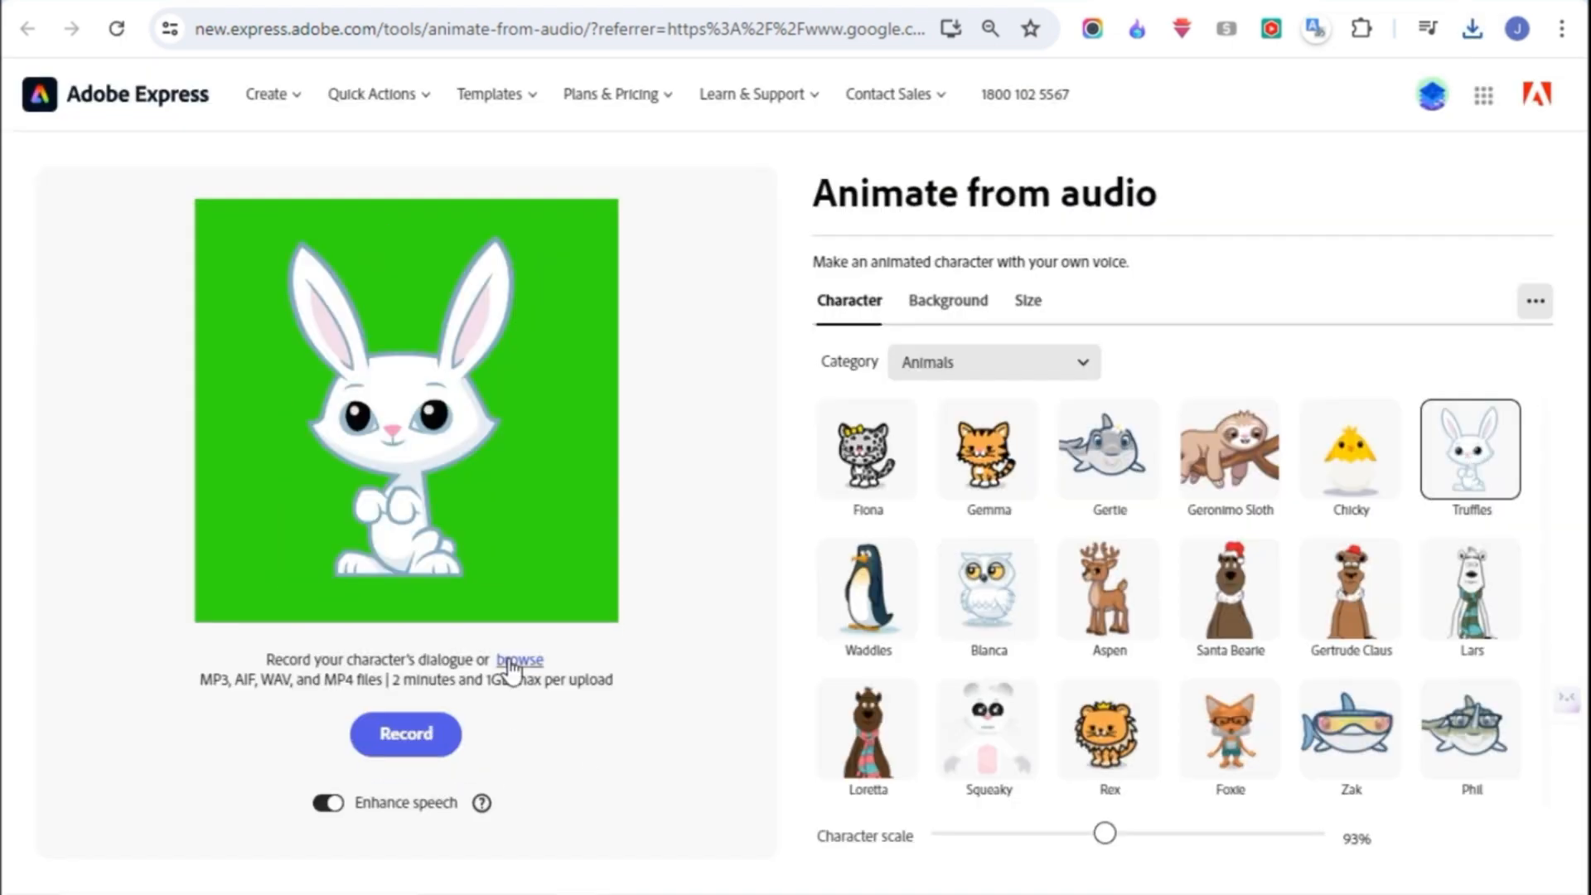
pyautogui.click(519, 660)
pyautogui.click(602, 559)
pyautogui.click(863, 413)
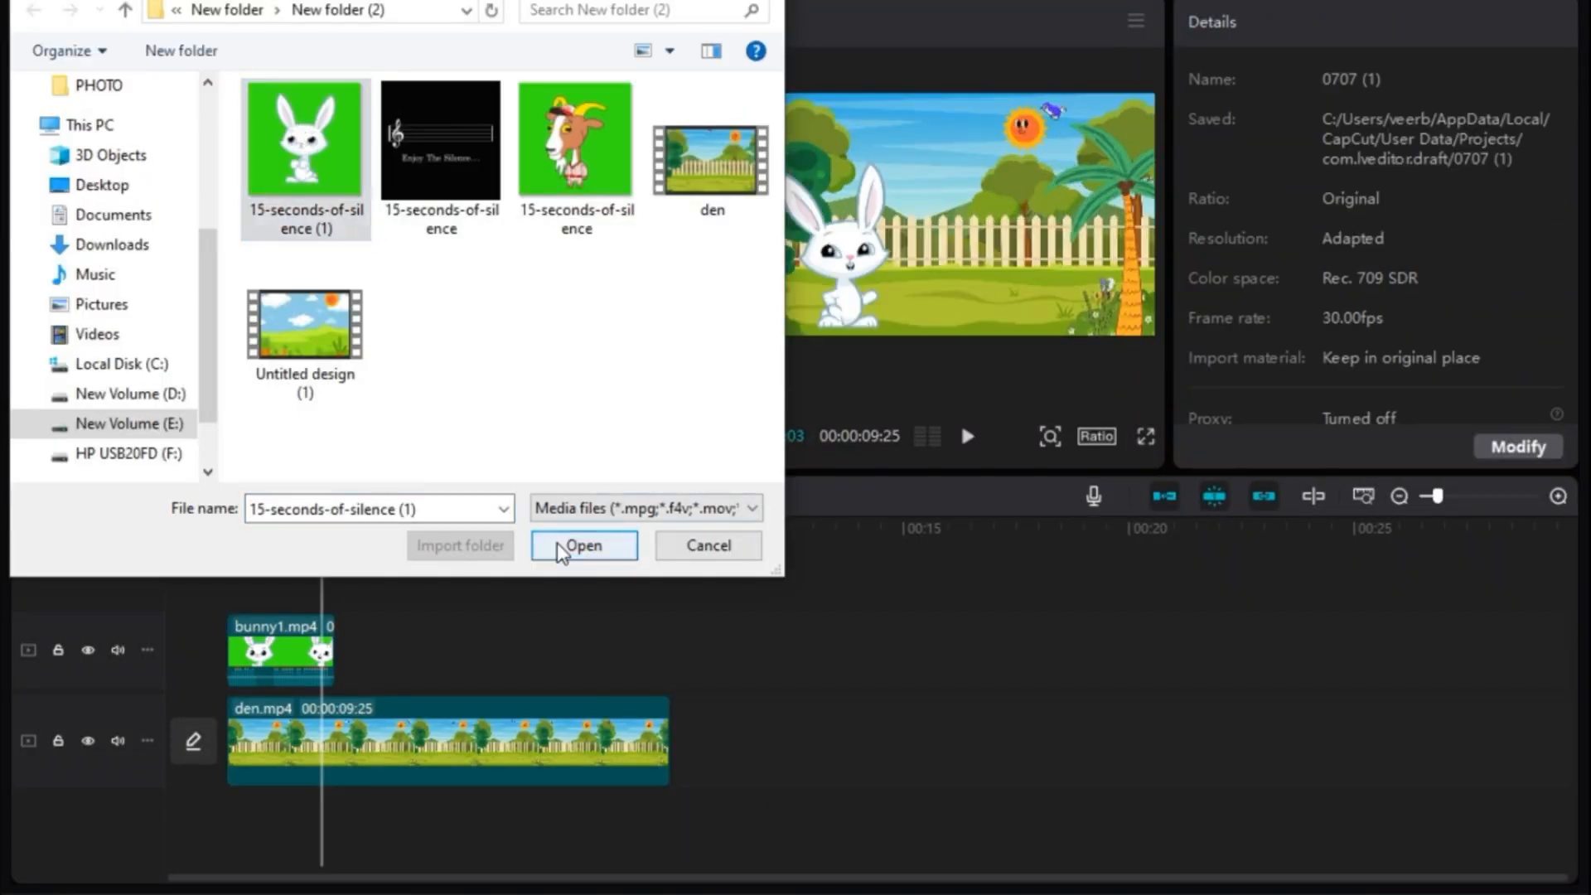
# - Import the silent character clips into CapCut and place the goat clip above bunny1.mp4, trimmed to the same end
pyautogui.press('Return')
pyautogui.moveTo(642, 269); pyautogui.dragTo(289, 540)
pyautogui.click(266, 496)
# - Key out the silent goat clip's green background with Chroma key and move the goat to the right of the rabbit
pyautogui.click(1196, 234)
pyautogui.click(1045, 270)
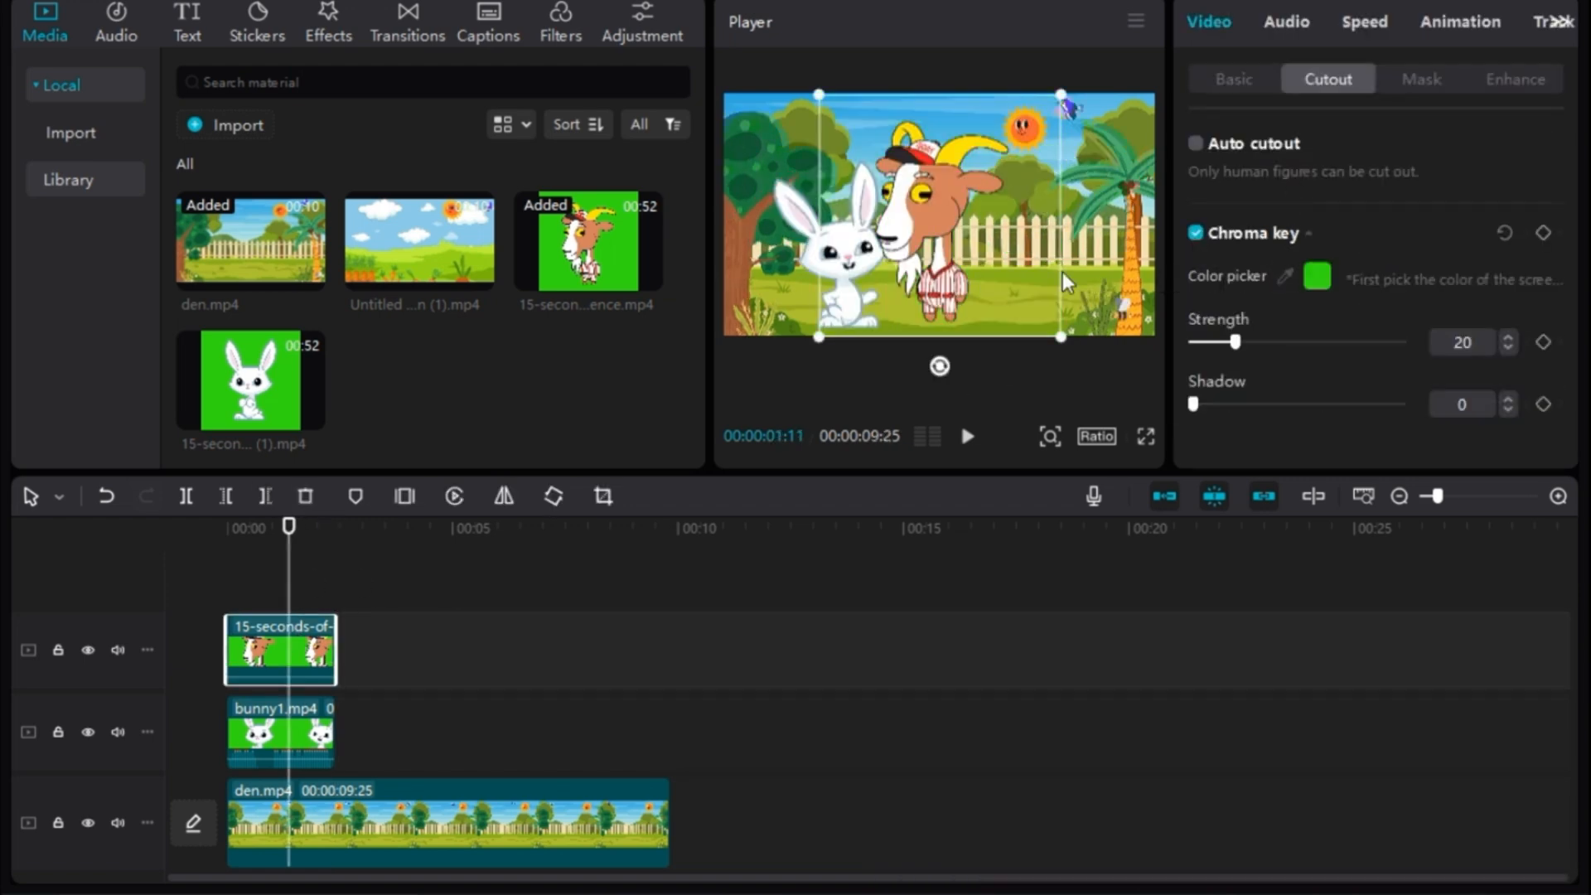
pyautogui.moveTo(1066, 283); pyautogui.dragTo(1140, 297)
# - Play the opening shot from the start to check the talking rabbit beside the silent goat
pyautogui.moveTo(290, 537); pyautogui.dragTo(203, 547)
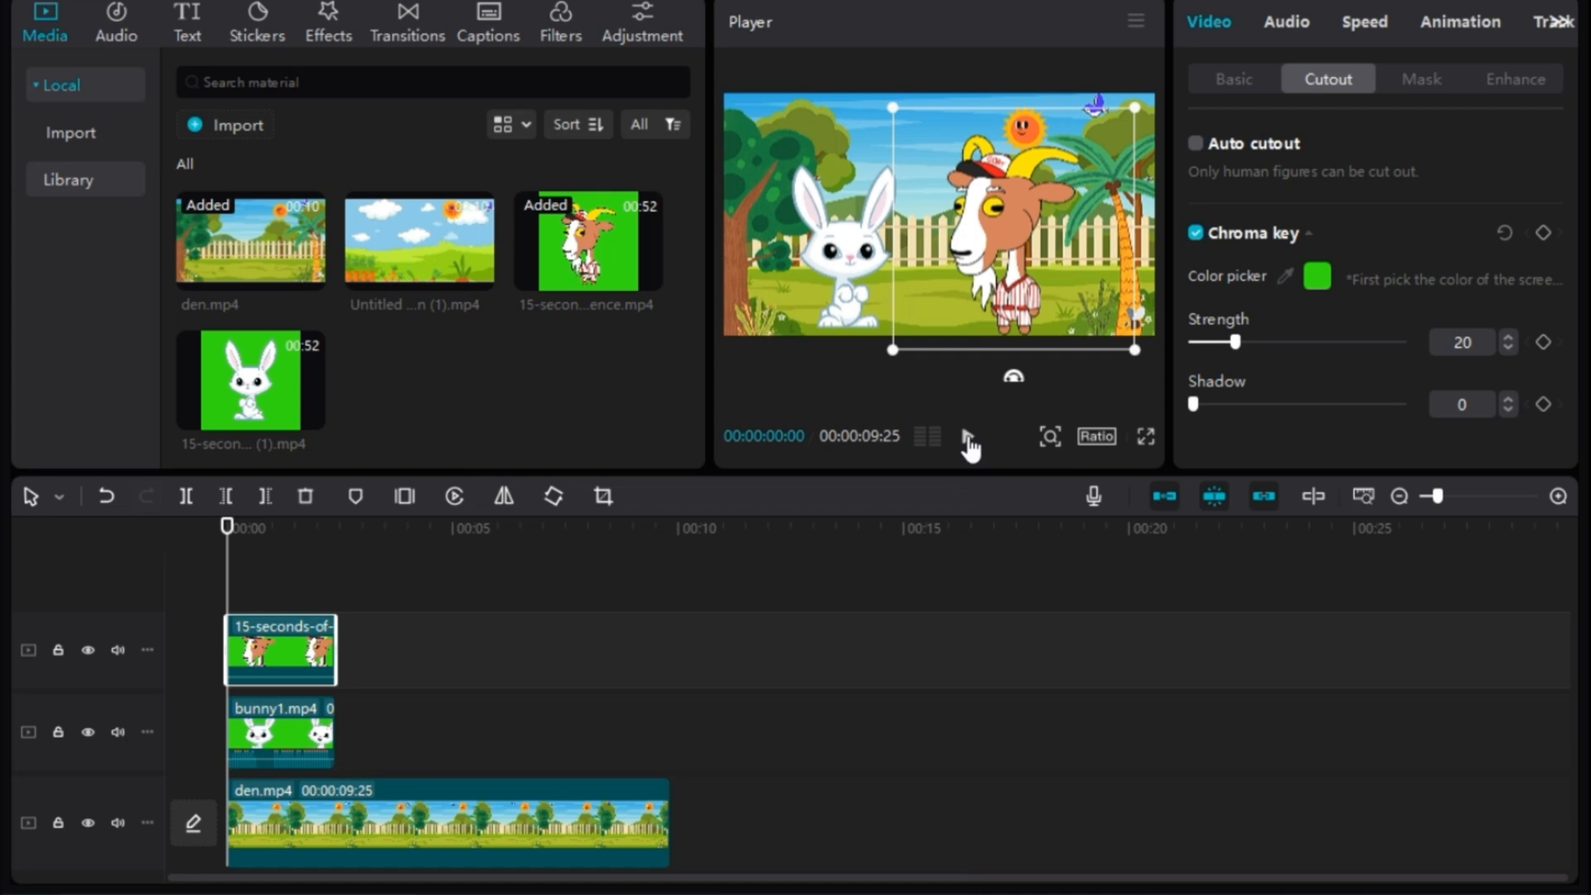
pyautogui.click(968, 439)
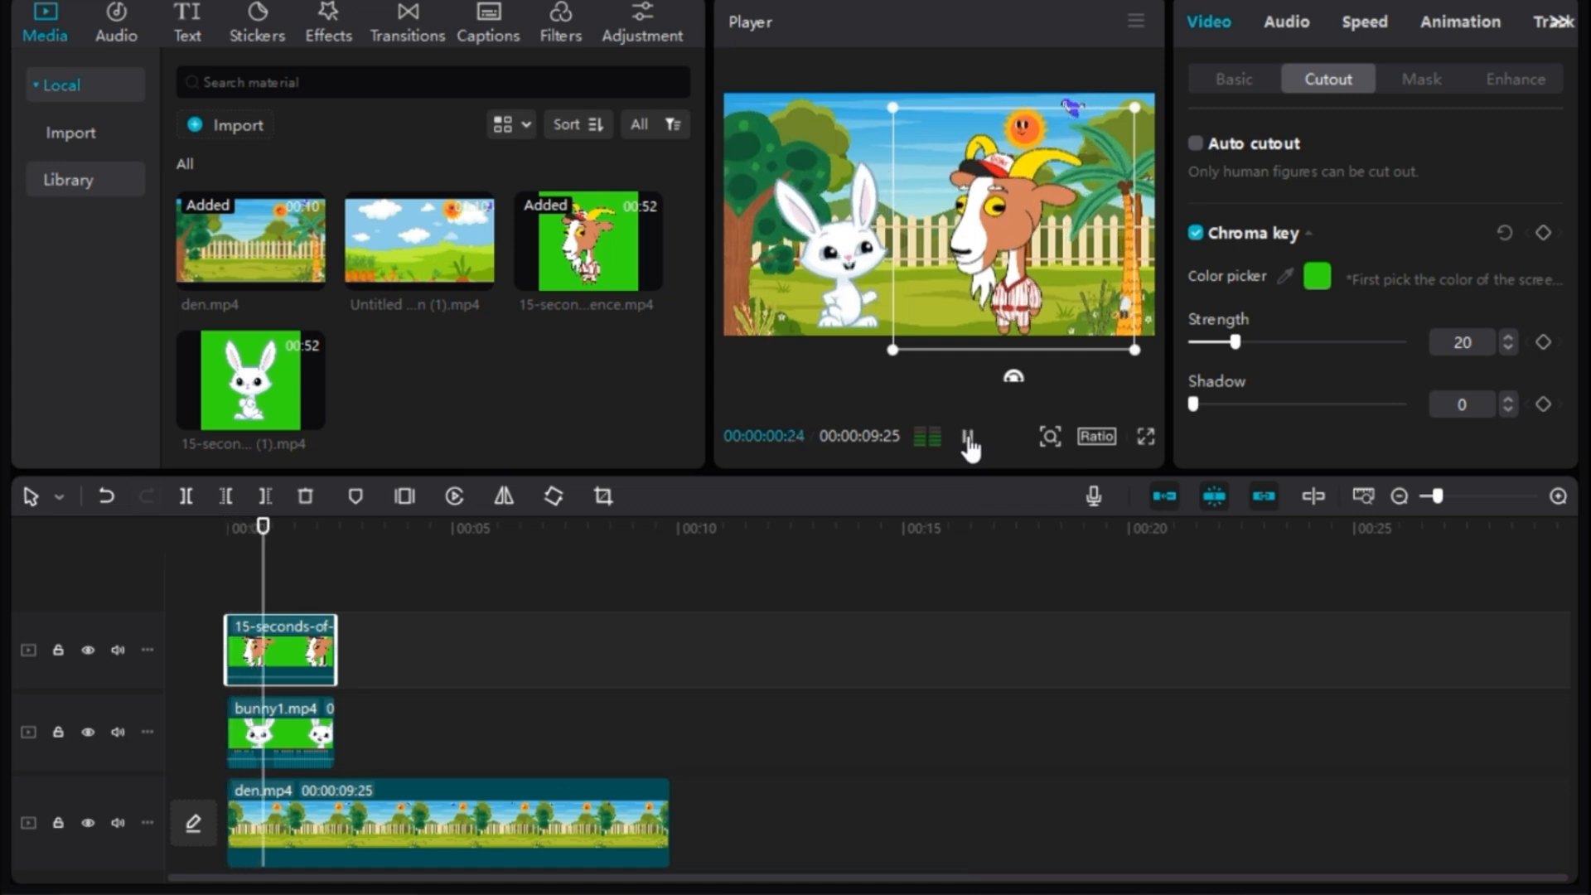
pyautogui.click(968, 439)
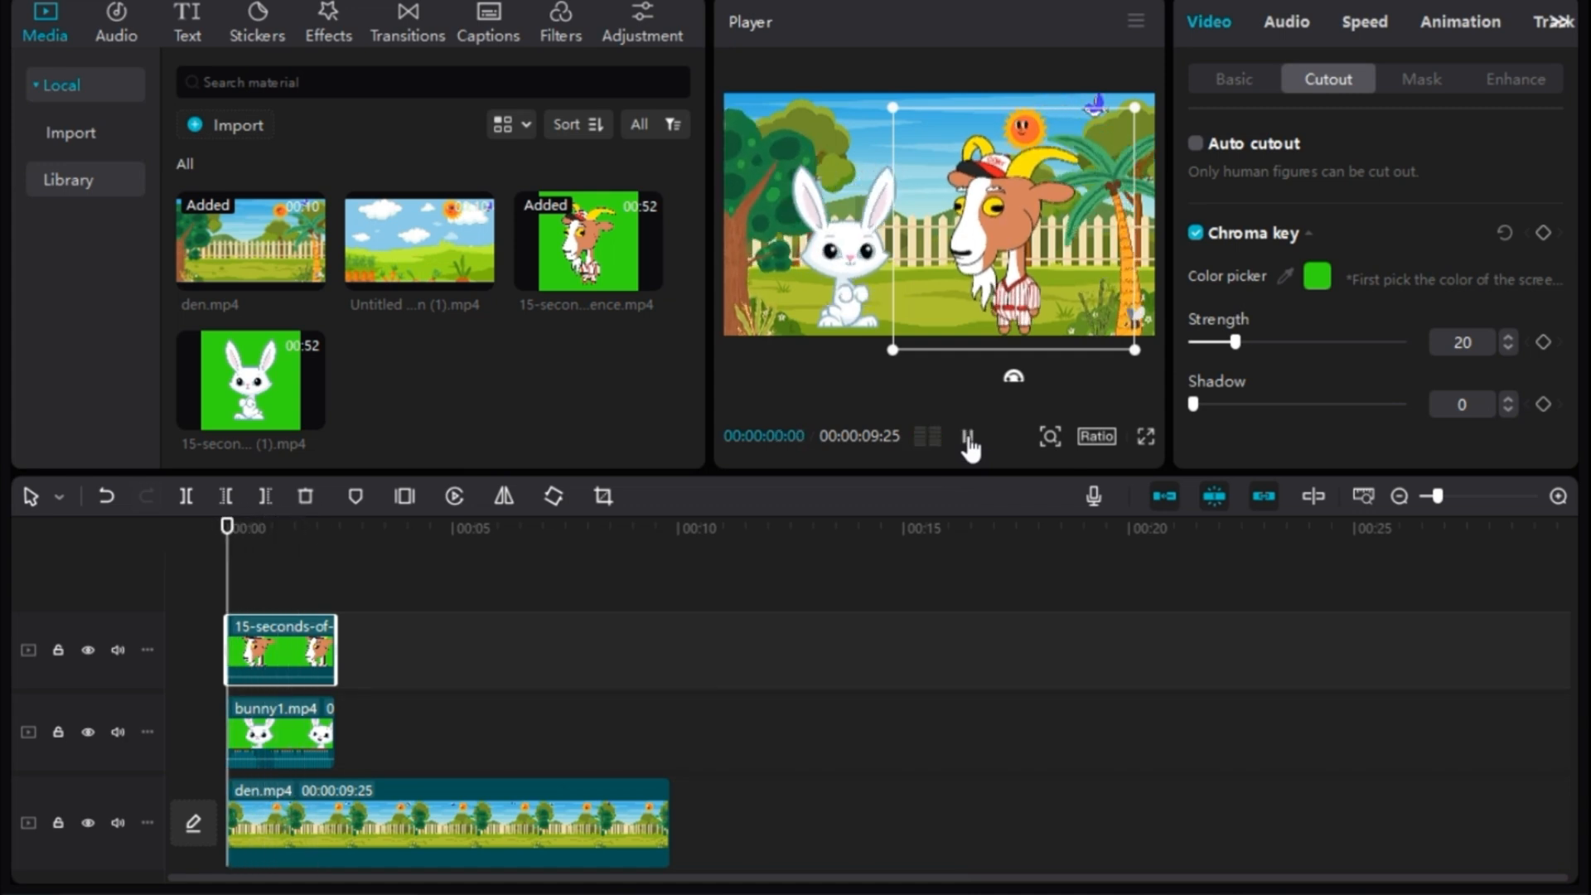
pyautogui.click(968, 439)
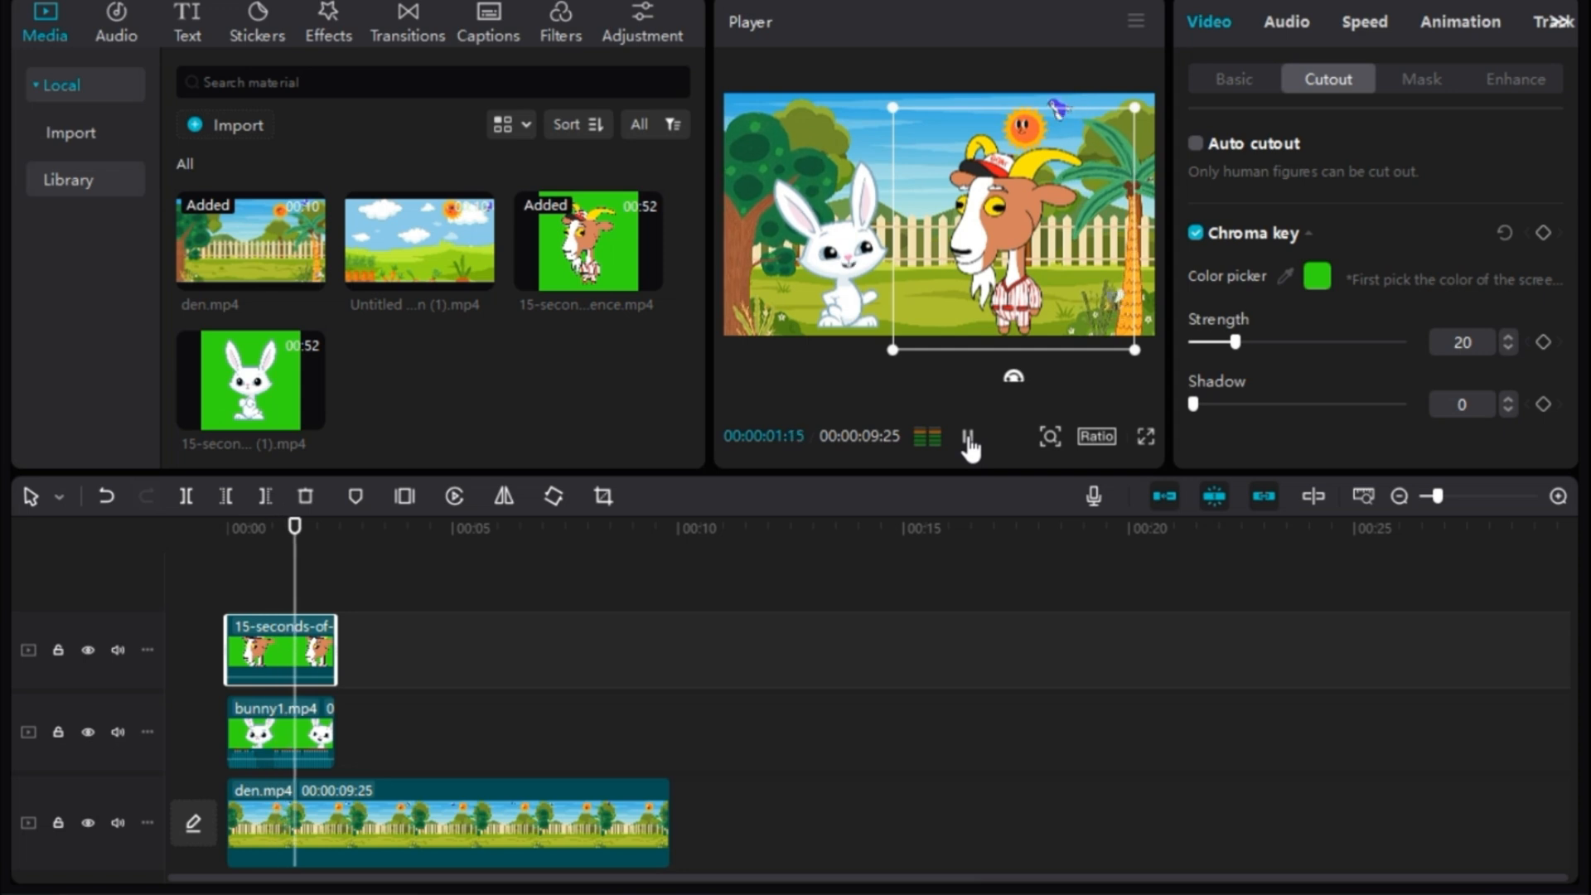
pyautogui.click(968, 440)
pyautogui.click(967, 439)
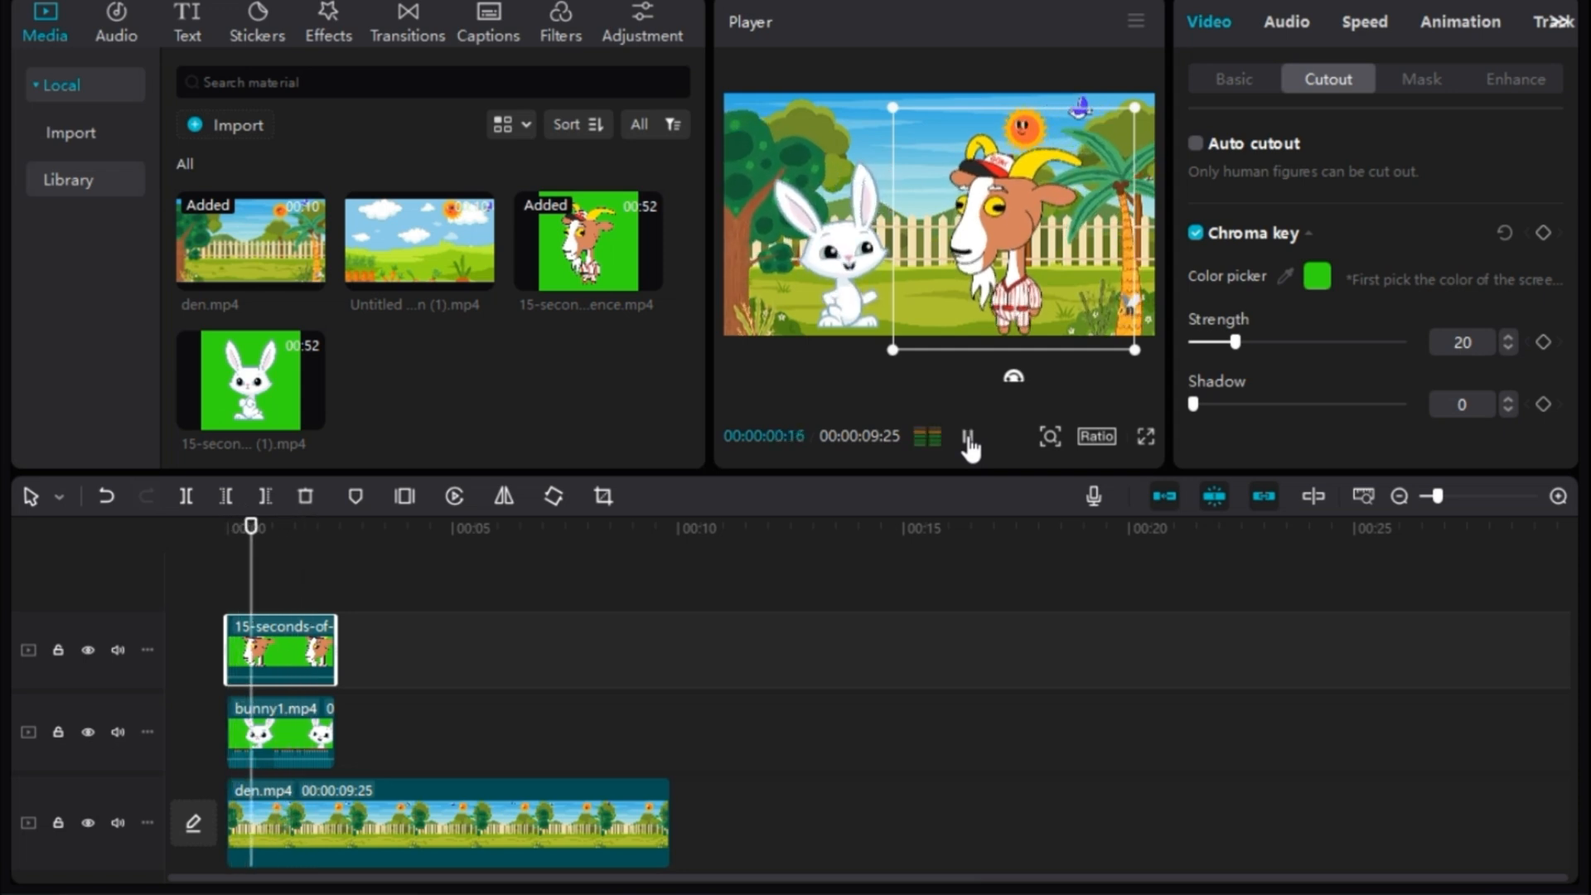
pyautogui.click(967, 440)
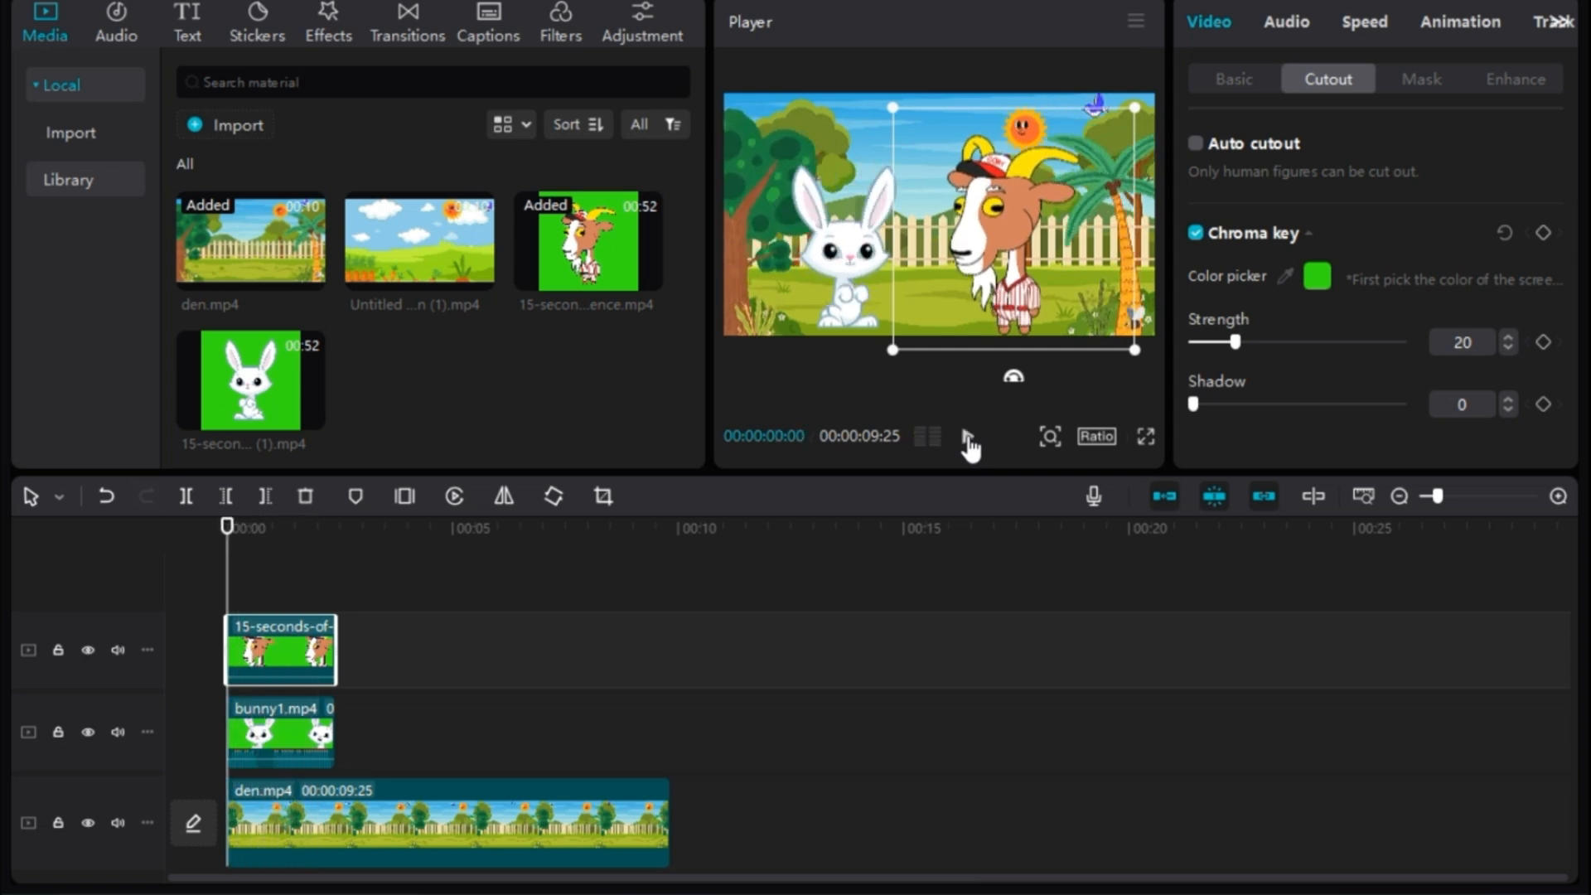
pyautogui.click(968, 439)
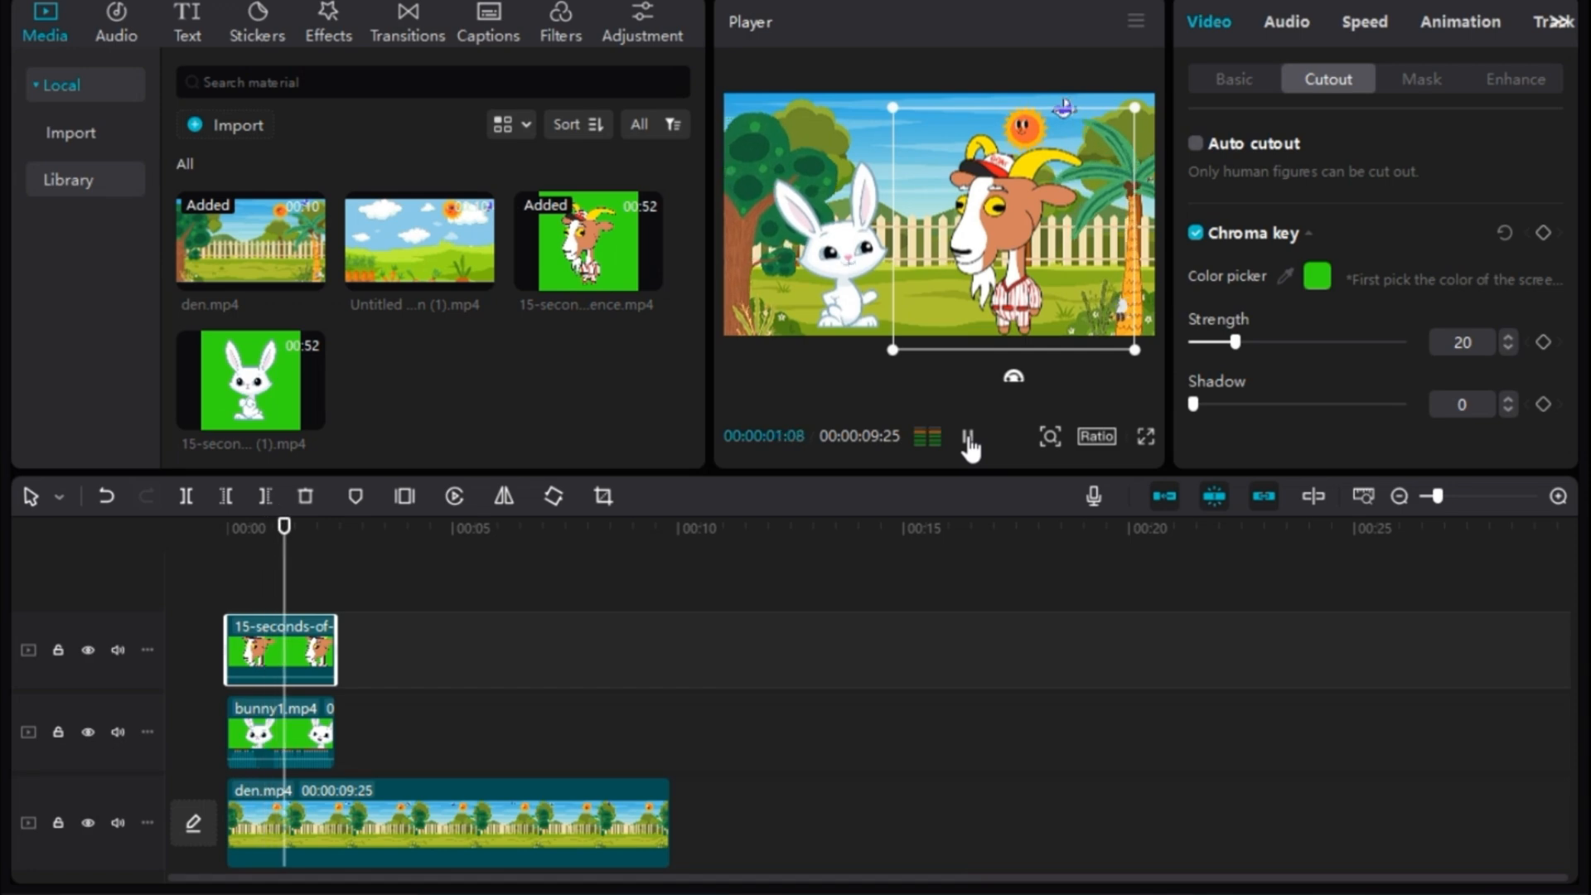
# - Place goatty1.mp4 directly after bunny1.mp4, with its green keyed out and the goat on the garden's right side
pyautogui.moveTo(251, 320); pyautogui.dragTo(344, 742)
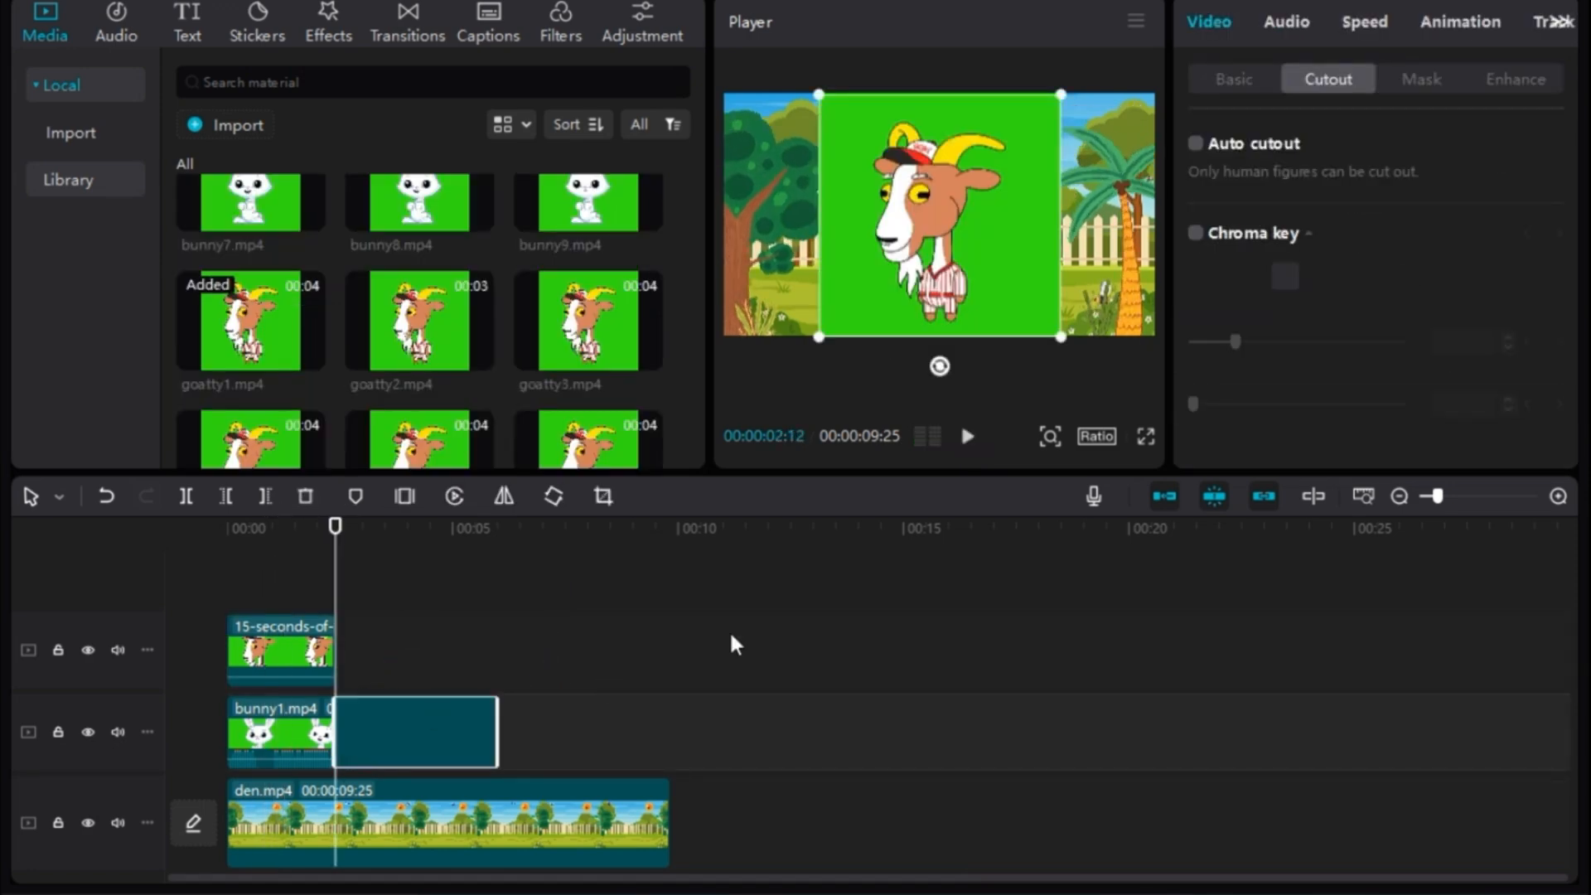
pyautogui.click(1196, 234)
pyautogui.click(1285, 276)
pyautogui.click(1021, 270)
pyautogui.moveTo(947, 268); pyautogui.dragTo(1016, 279)
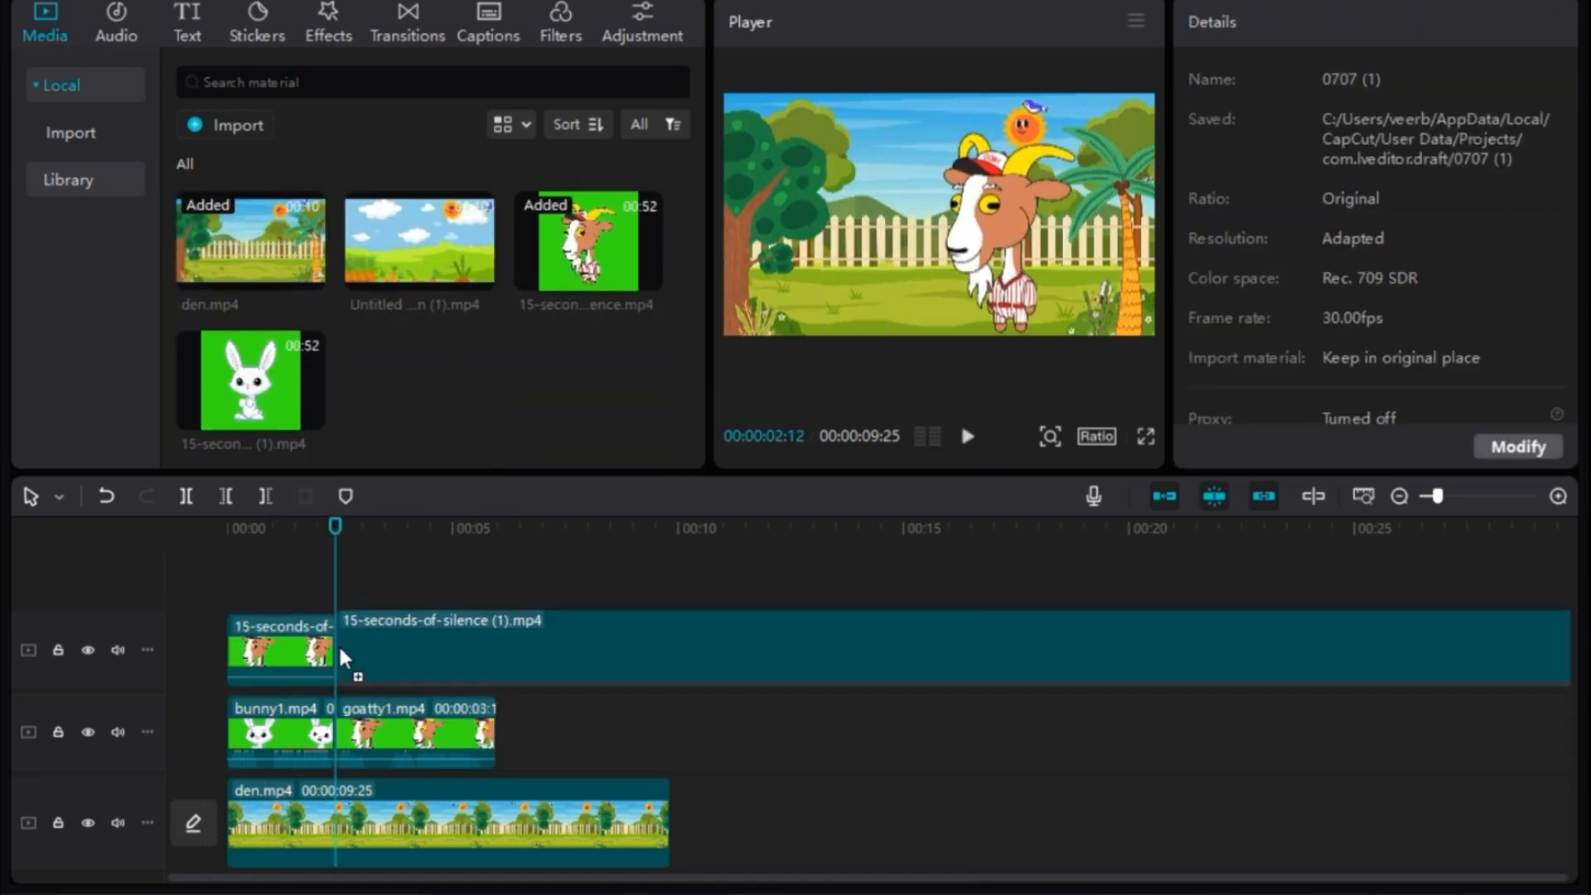
# - Key out the green of the silent rabbit clip above goatty1.mp4 and move the rabbit to the left of the goat
pyautogui.click(547, 651)
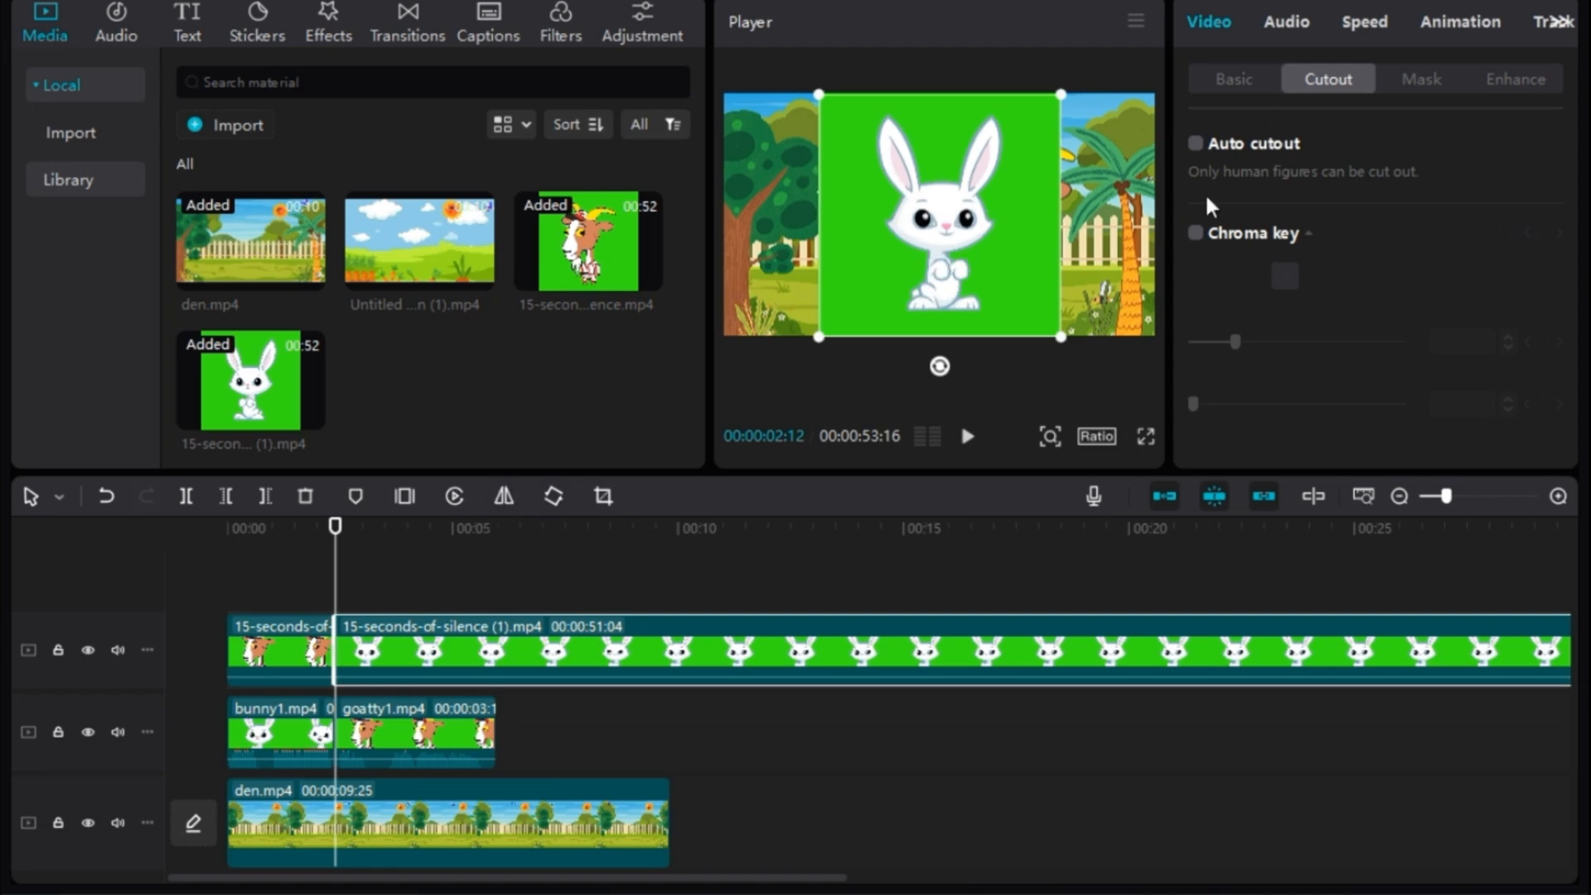
pyautogui.click(1196, 233)
pyautogui.moveTo(927, 309); pyautogui.dragTo(790, 329)
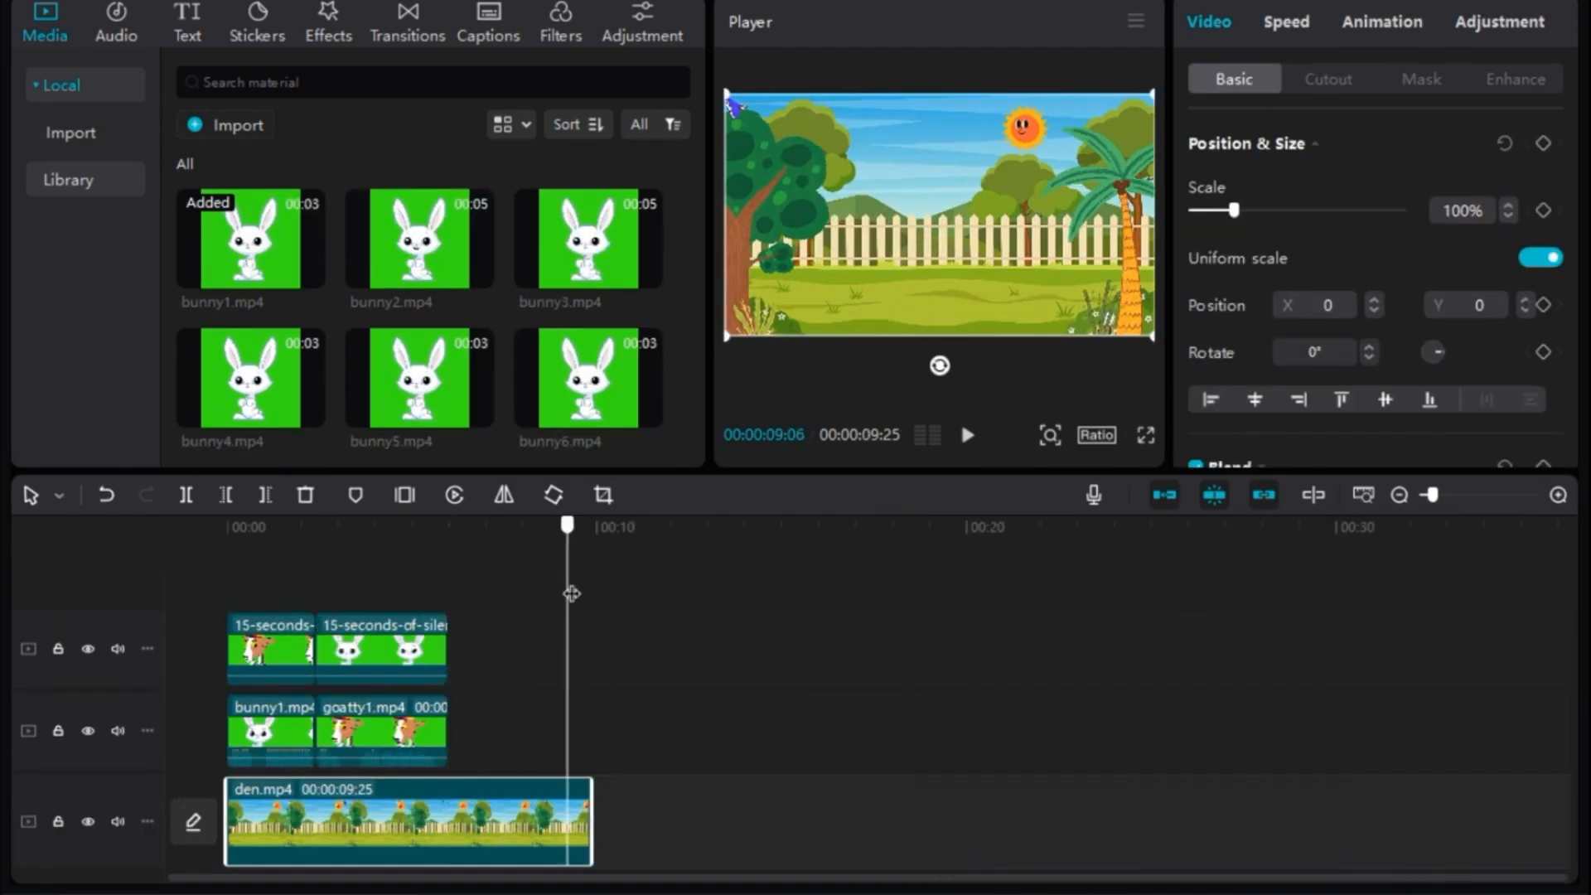
# - Trim the silent rabbit clip to end with goatty1.mp4 and add a second den.mp4 after the first
pyautogui.moveTo(572, 593); pyautogui.dragTo(591, 593)
pyautogui.hotkey('ctrl', 'v')
# - Place bunny3.mp4 after goatty1.mp4 and key out its green background with Chroma key
pyautogui.moveTo(592, 256); pyautogui.dragTo(452, 733)
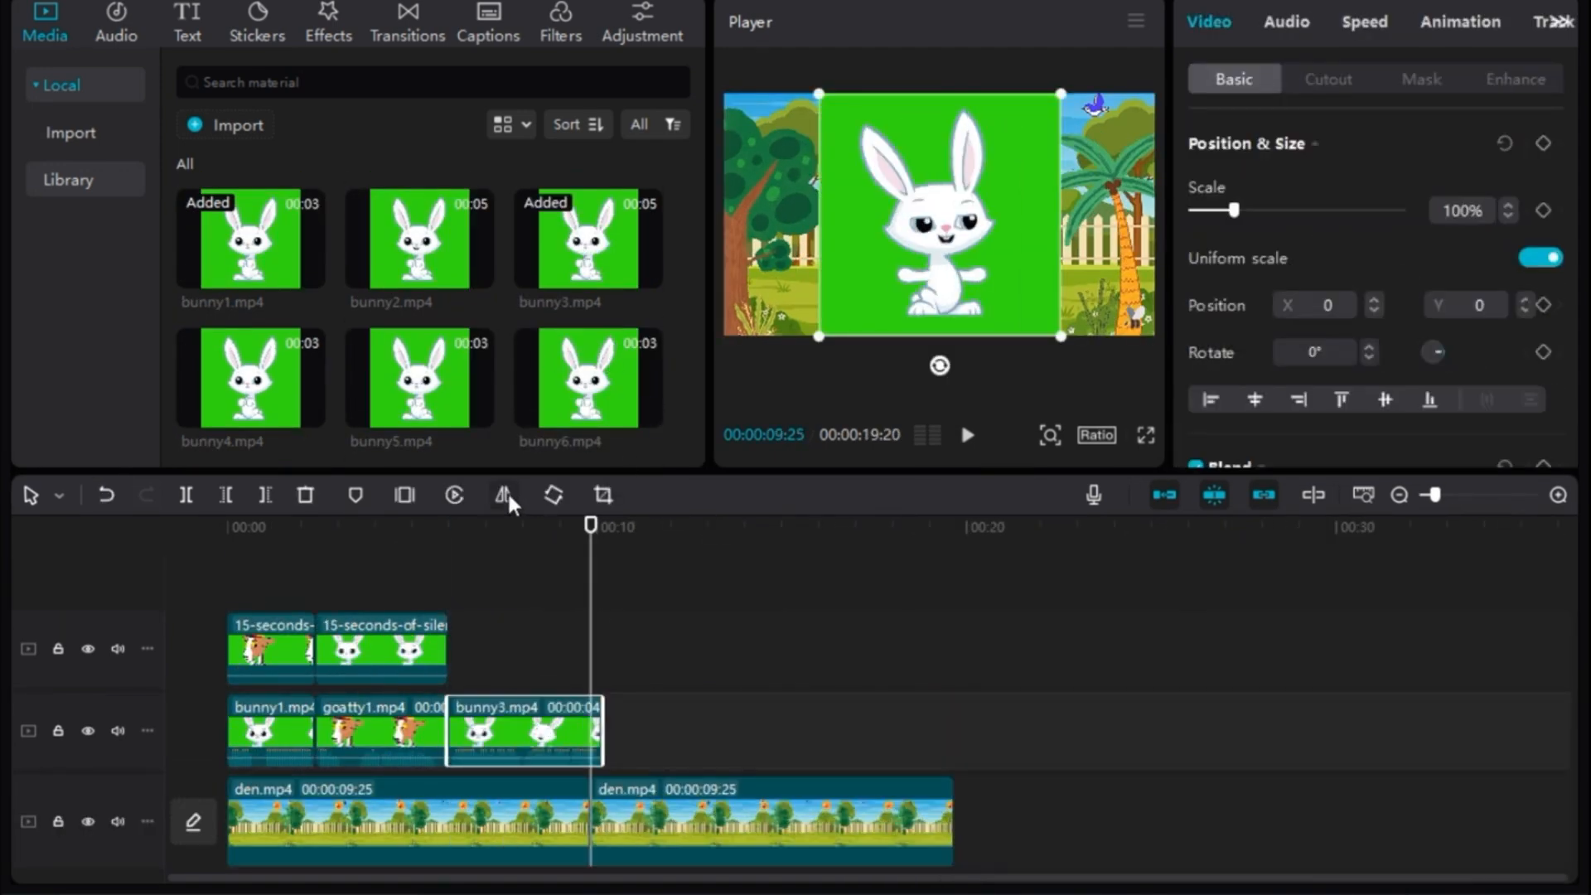
pyautogui.click(1328, 80)
pyautogui.click(1196, 234)
pyautogui.click(1285, 276)
pyautogui.click(1023, 270)
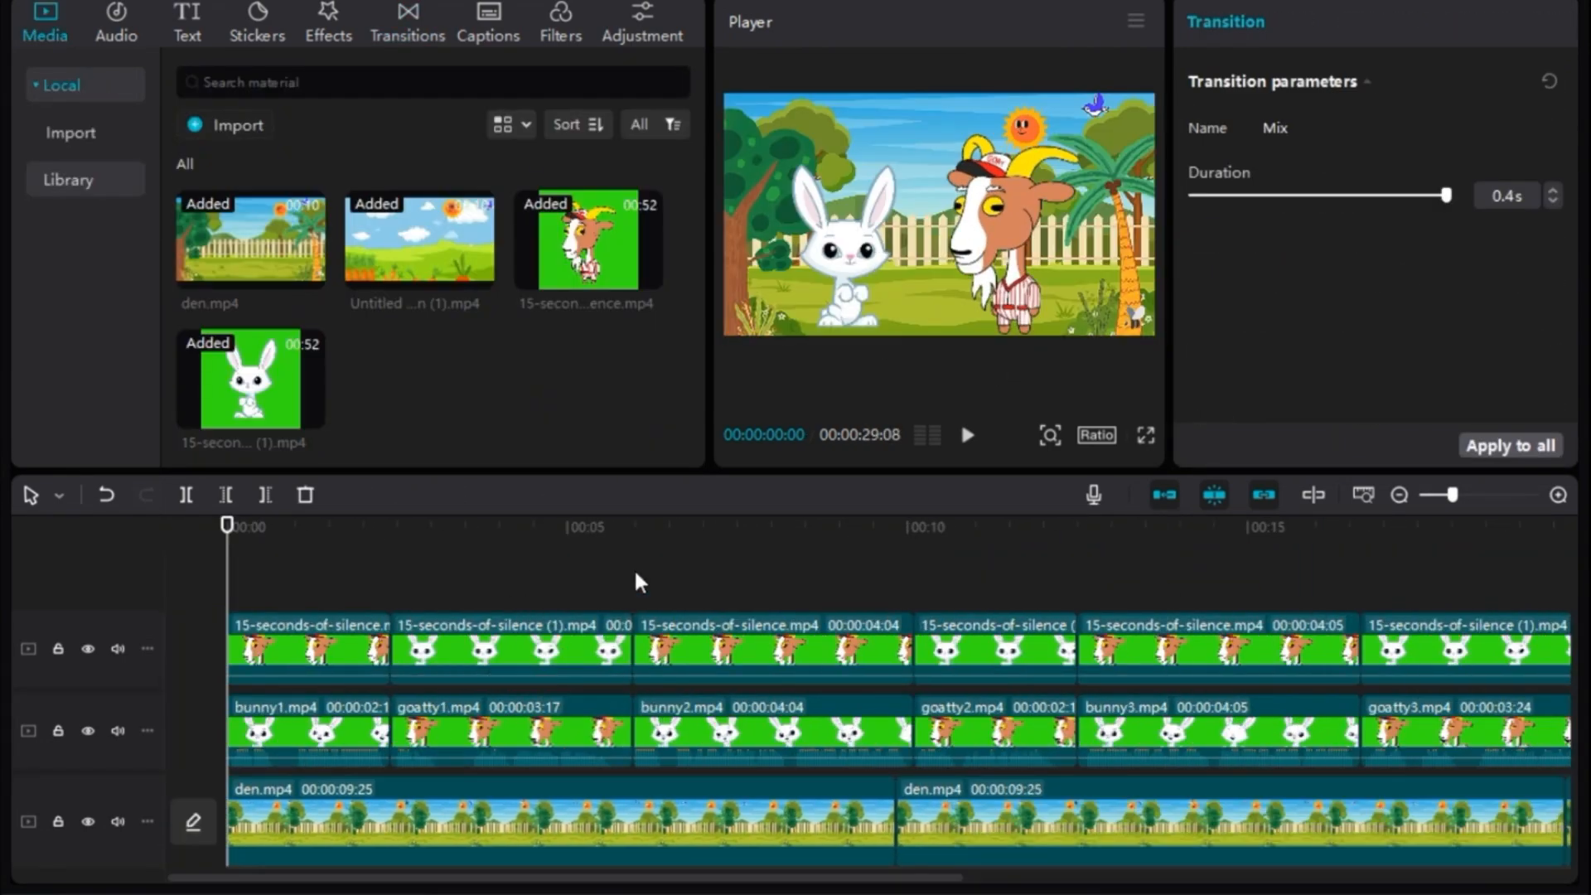
# - Import the three bird sound files from the Downloads folder into the project
pyautogui.click(236, 125)
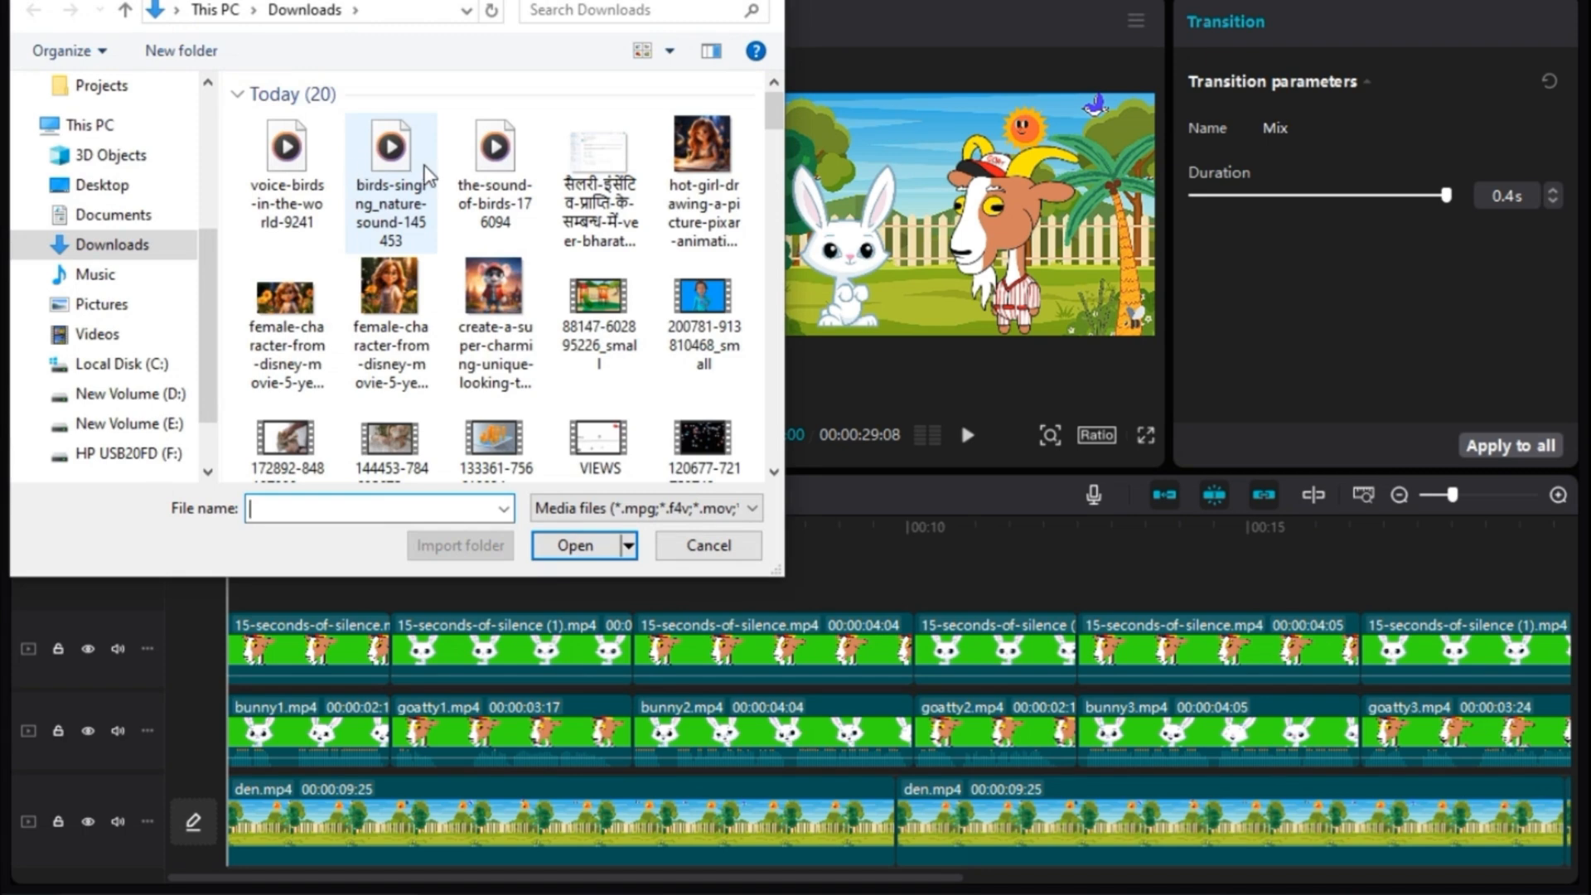
pyautogui.click(495, 170)
pyautogui.keyDown('shift'); pyautogui.click(307, 166); pyautogui.keyUp('shift')
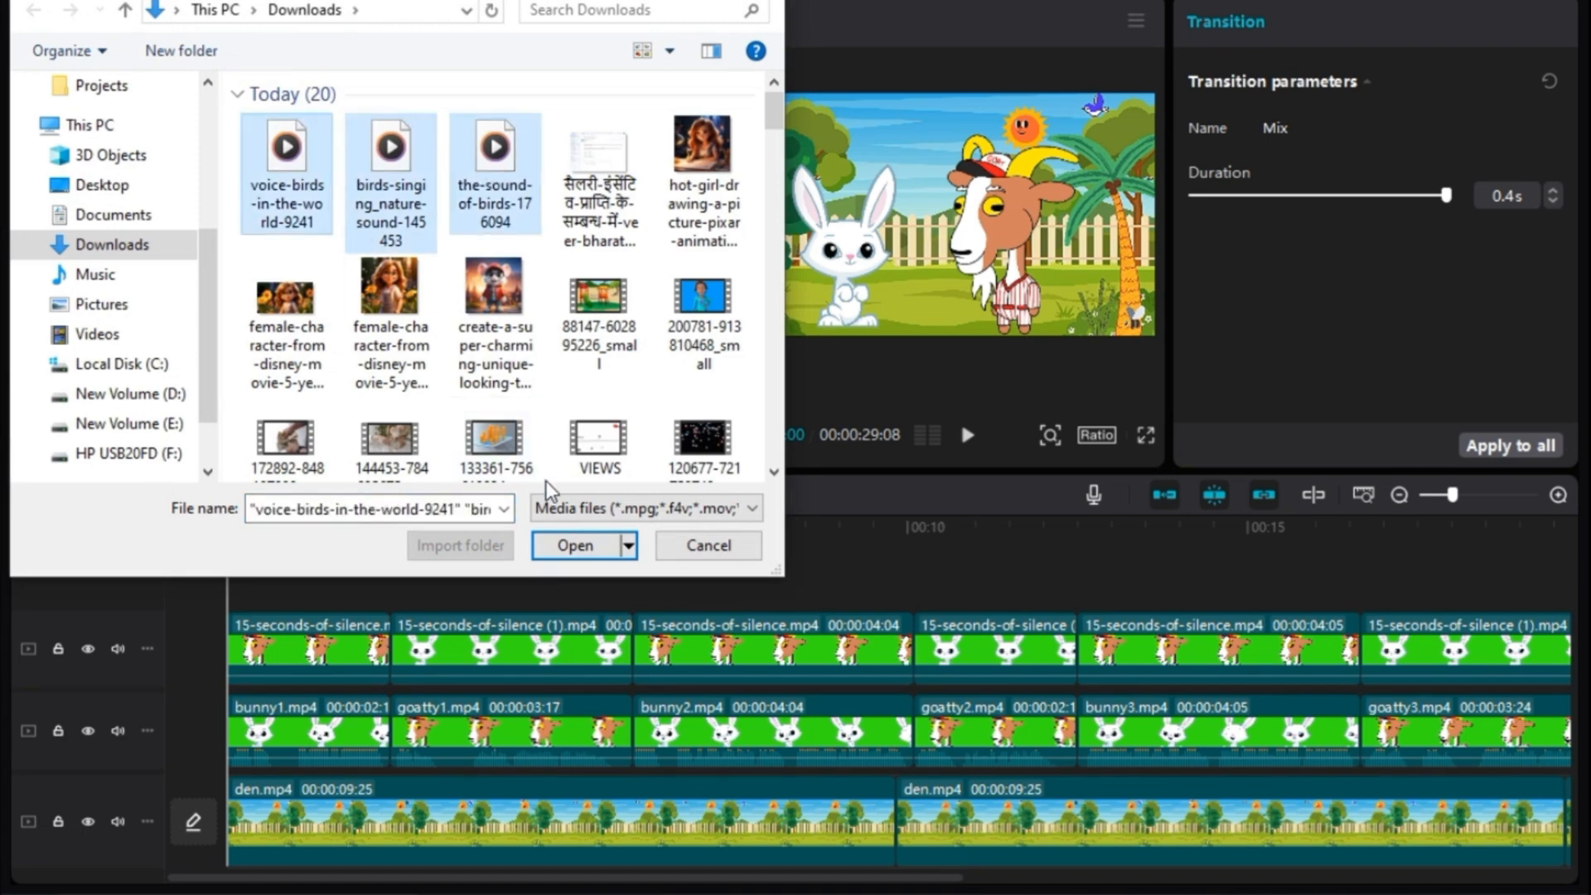
pyautogui.click(575, 546)
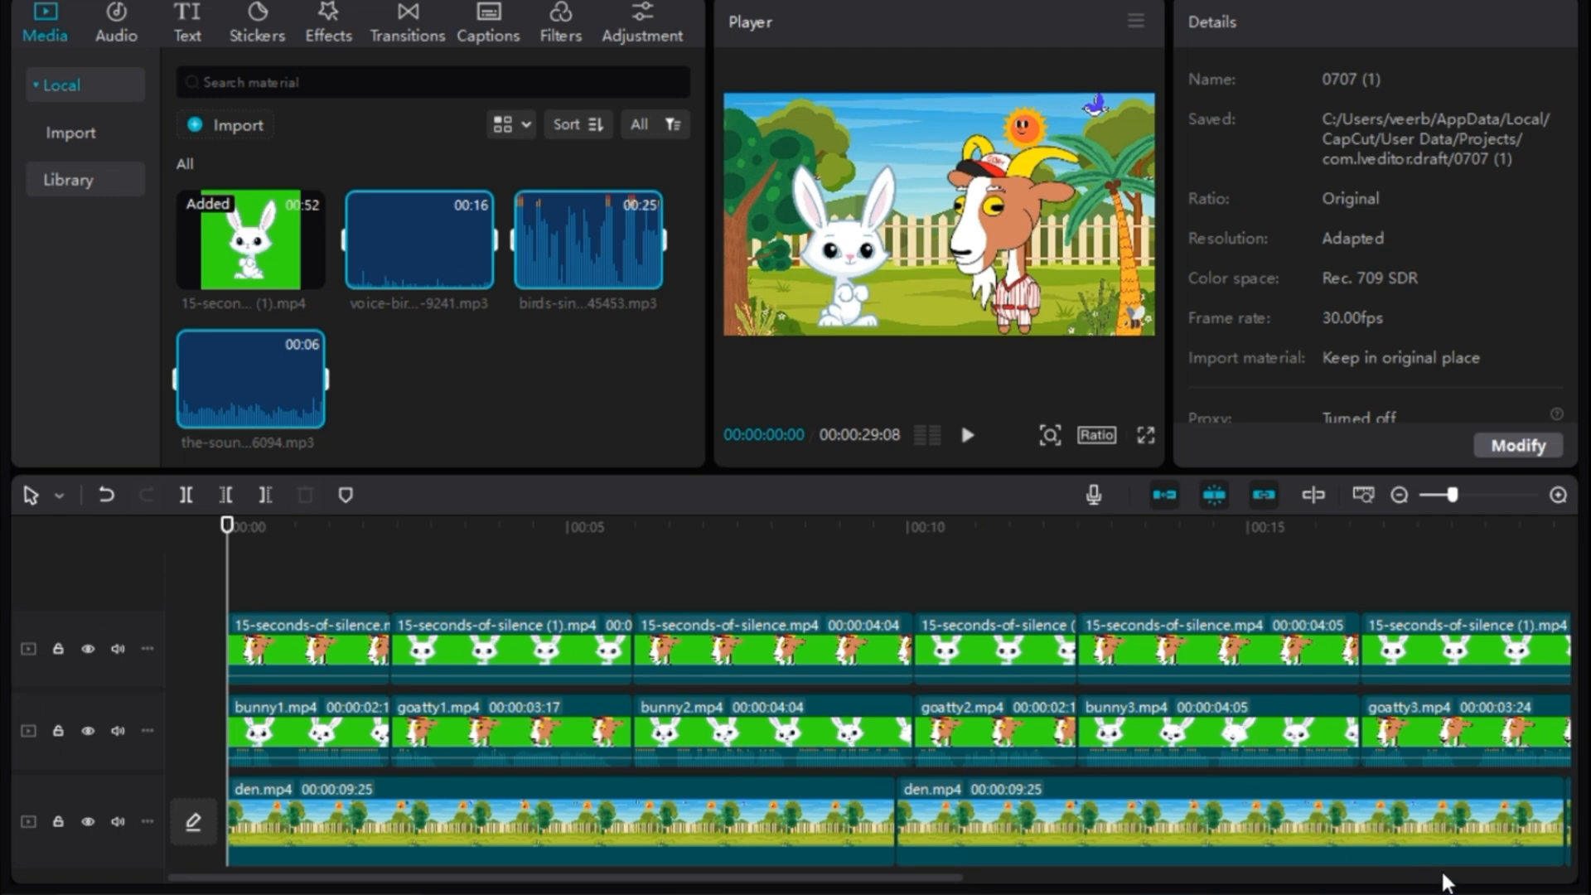
# - Lay voice-birds-in-the-world-9241.mp3 under the video from the start, followed by the-sound-of-birds-176094.mp3
pyautogui.moveTo(455, 256); pyautogui.dragTo(297, 842)
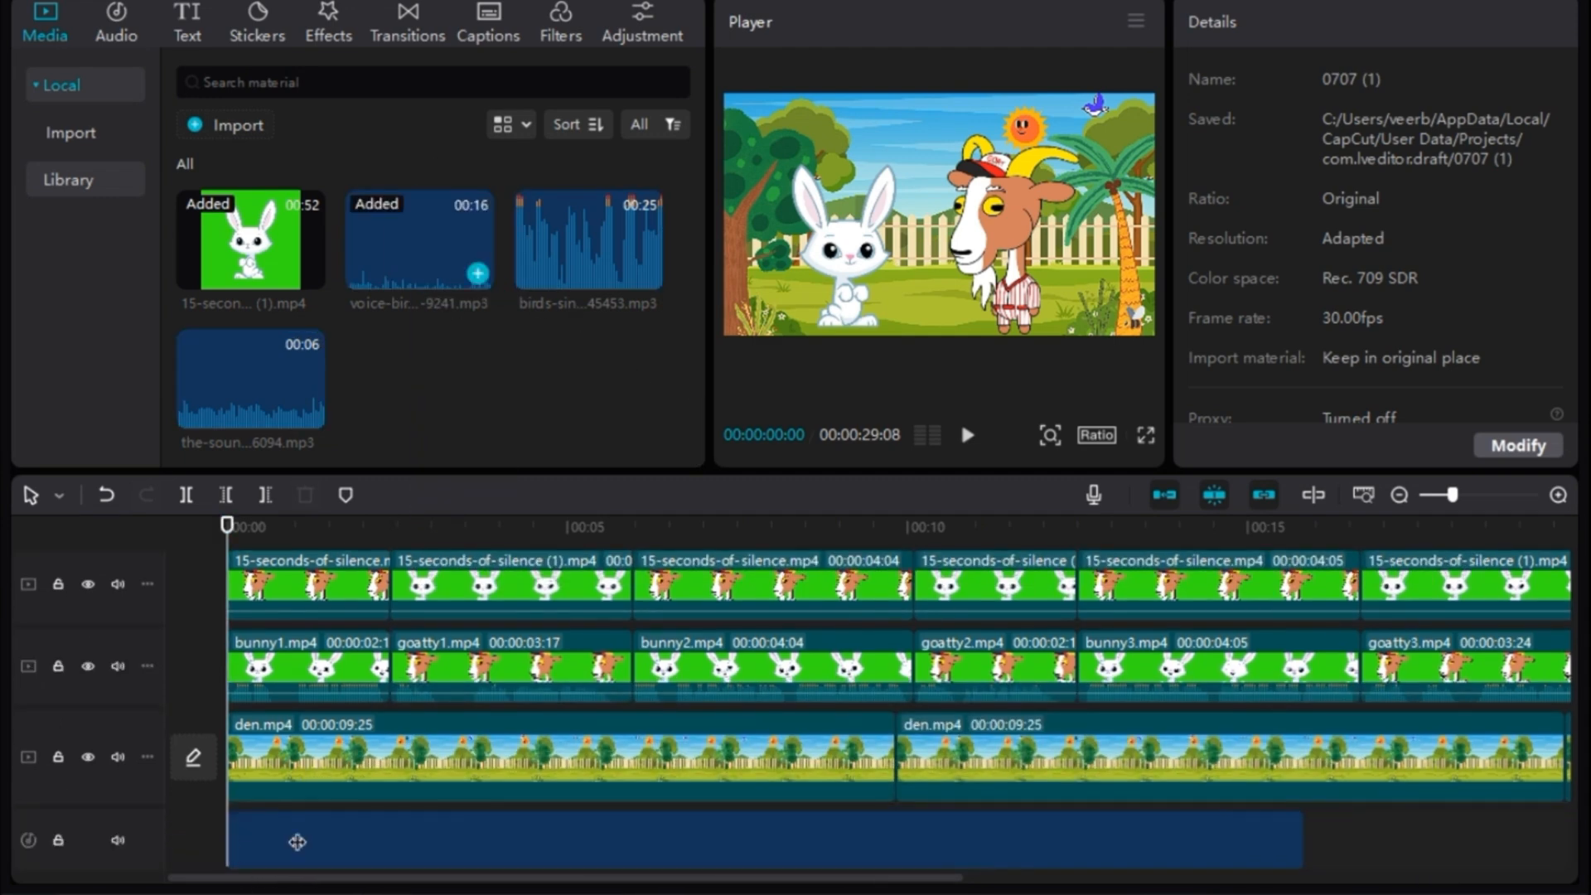
pyautogui.click(590, 850)
pyautogui.moveTo(291, 386); pyautogui.dragTo(1339, 852)
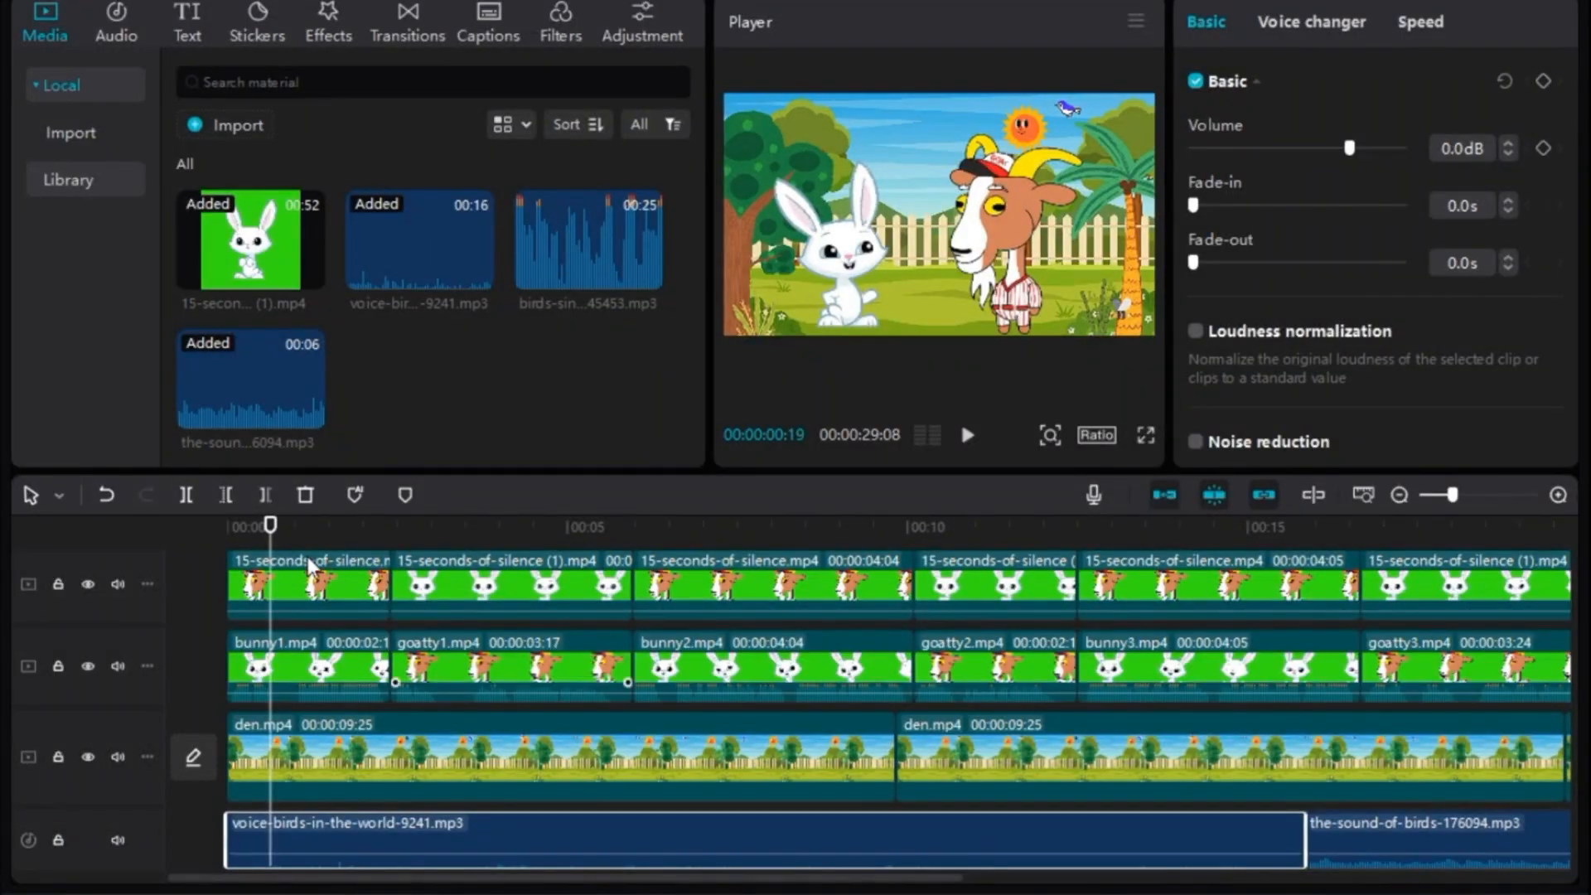
# - Check which spoken languages auto captions offers, leaving the language unchanged
pyautogui.moveTo(266, 531)
pyautogui.mouseDown()
pyautogui.moveTo(228, 530)
pyautogui.moveTo(513, 538)
pyautogui.moveTo(257, 531)
pyautogui.mouseUp()
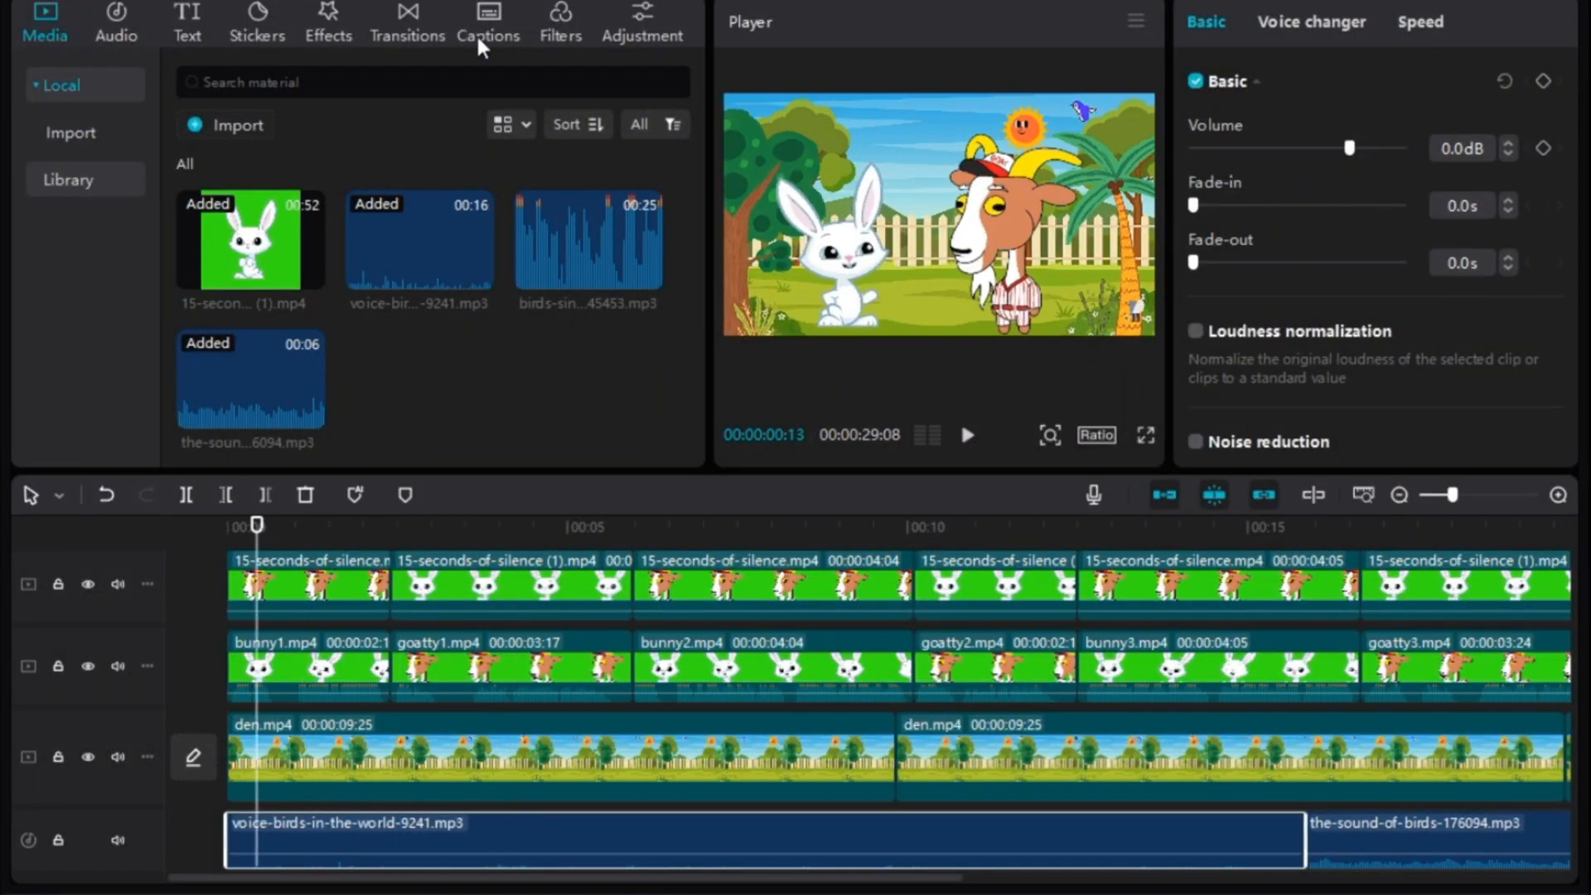
pyautogui.click(487, 29)
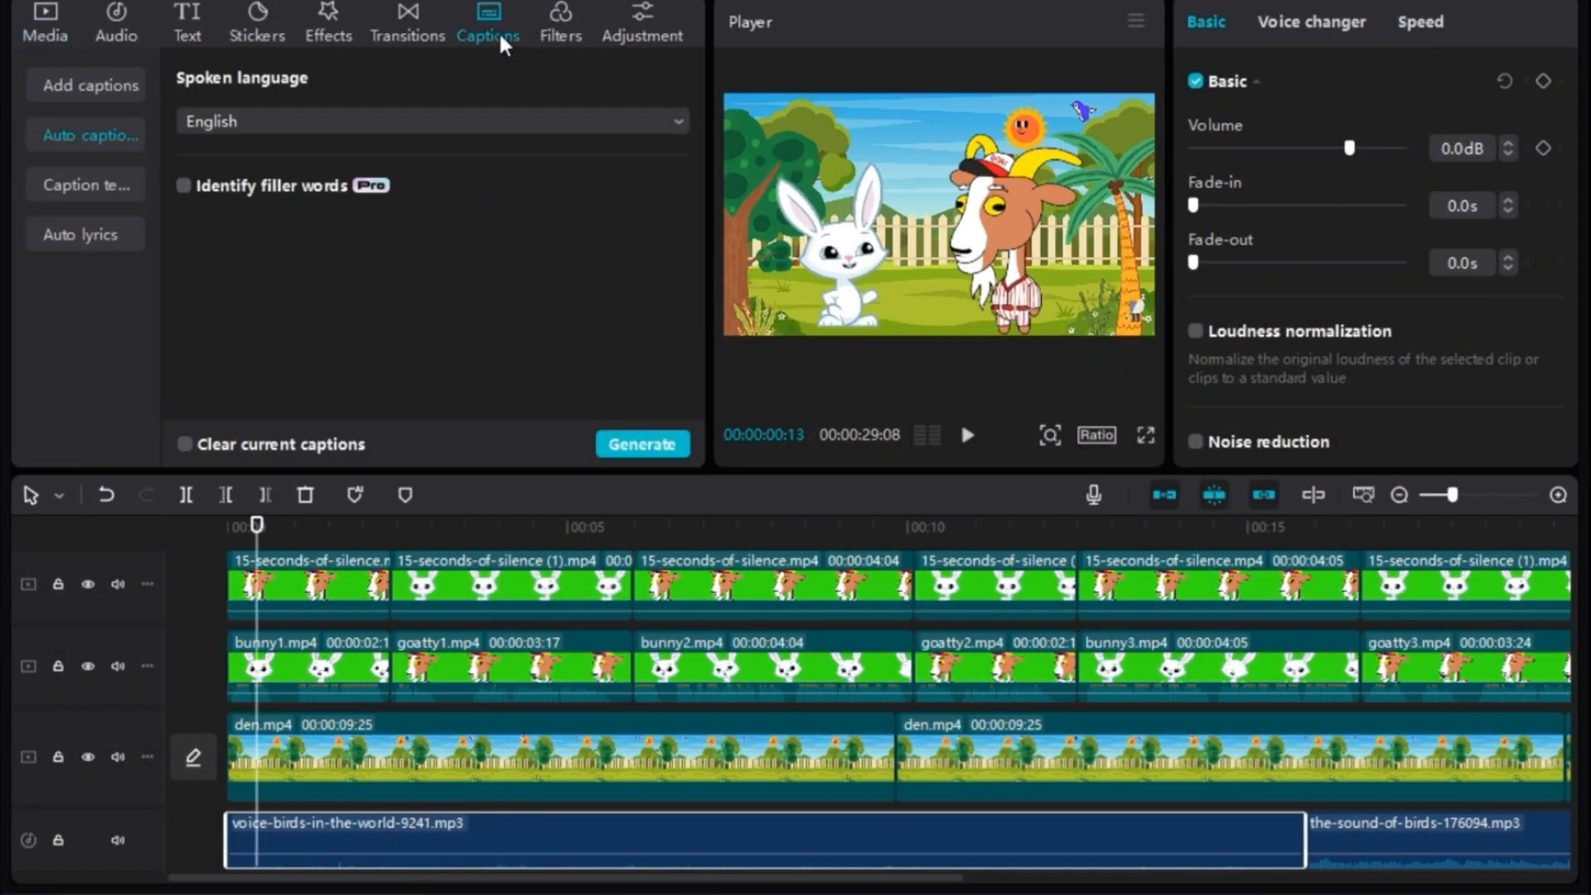
pyautogui.click(240, 124)
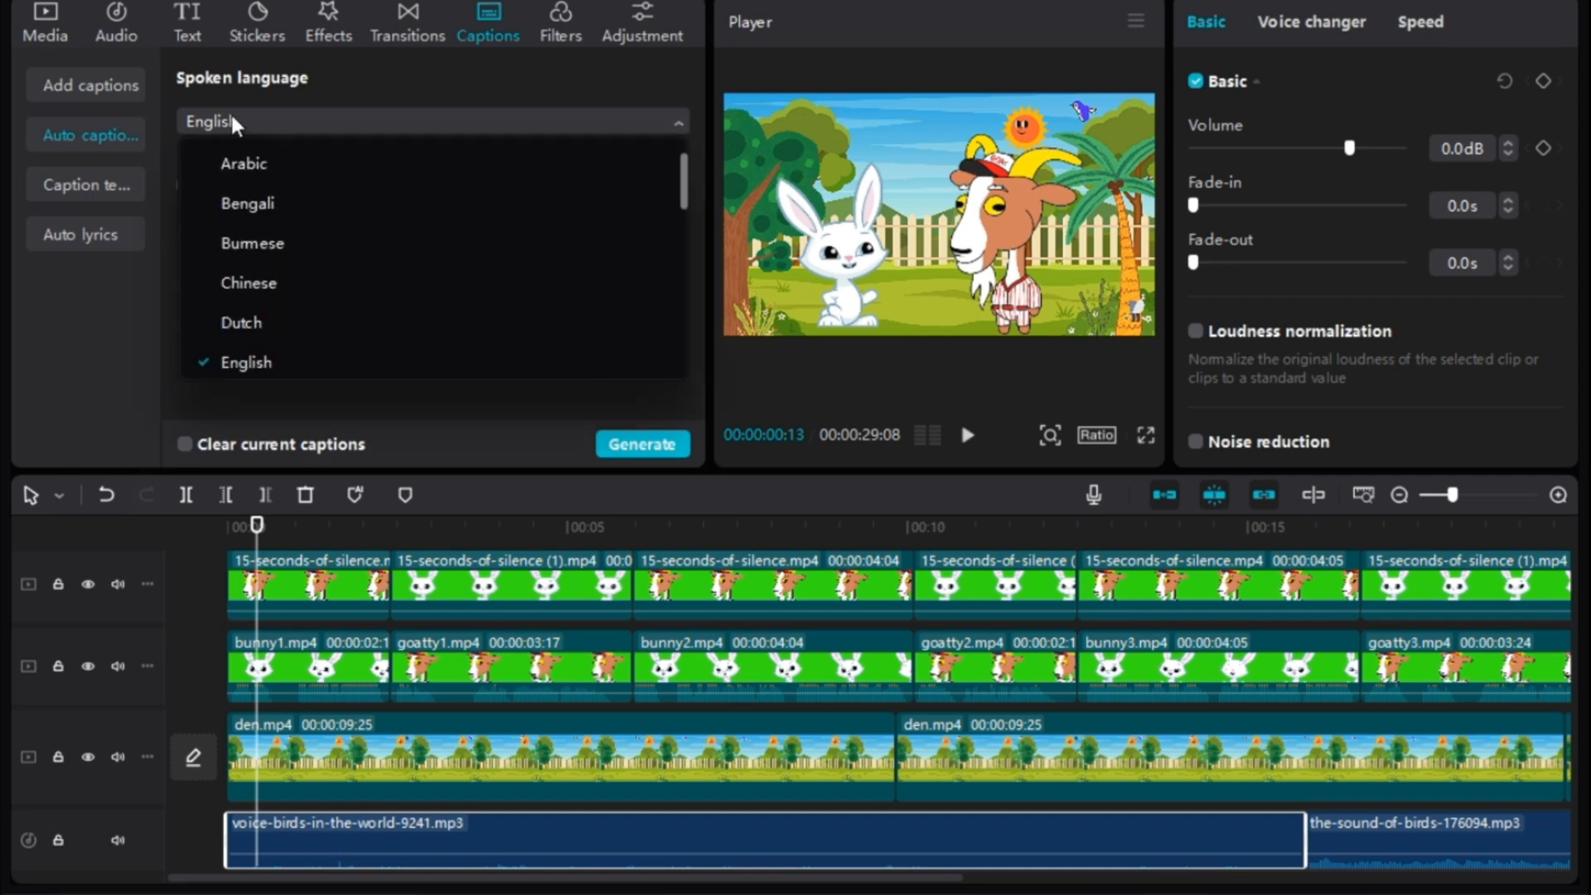
pyautogui.scroll(-10, 286, 286)
pyautogui.scroll(10, 286, 292)
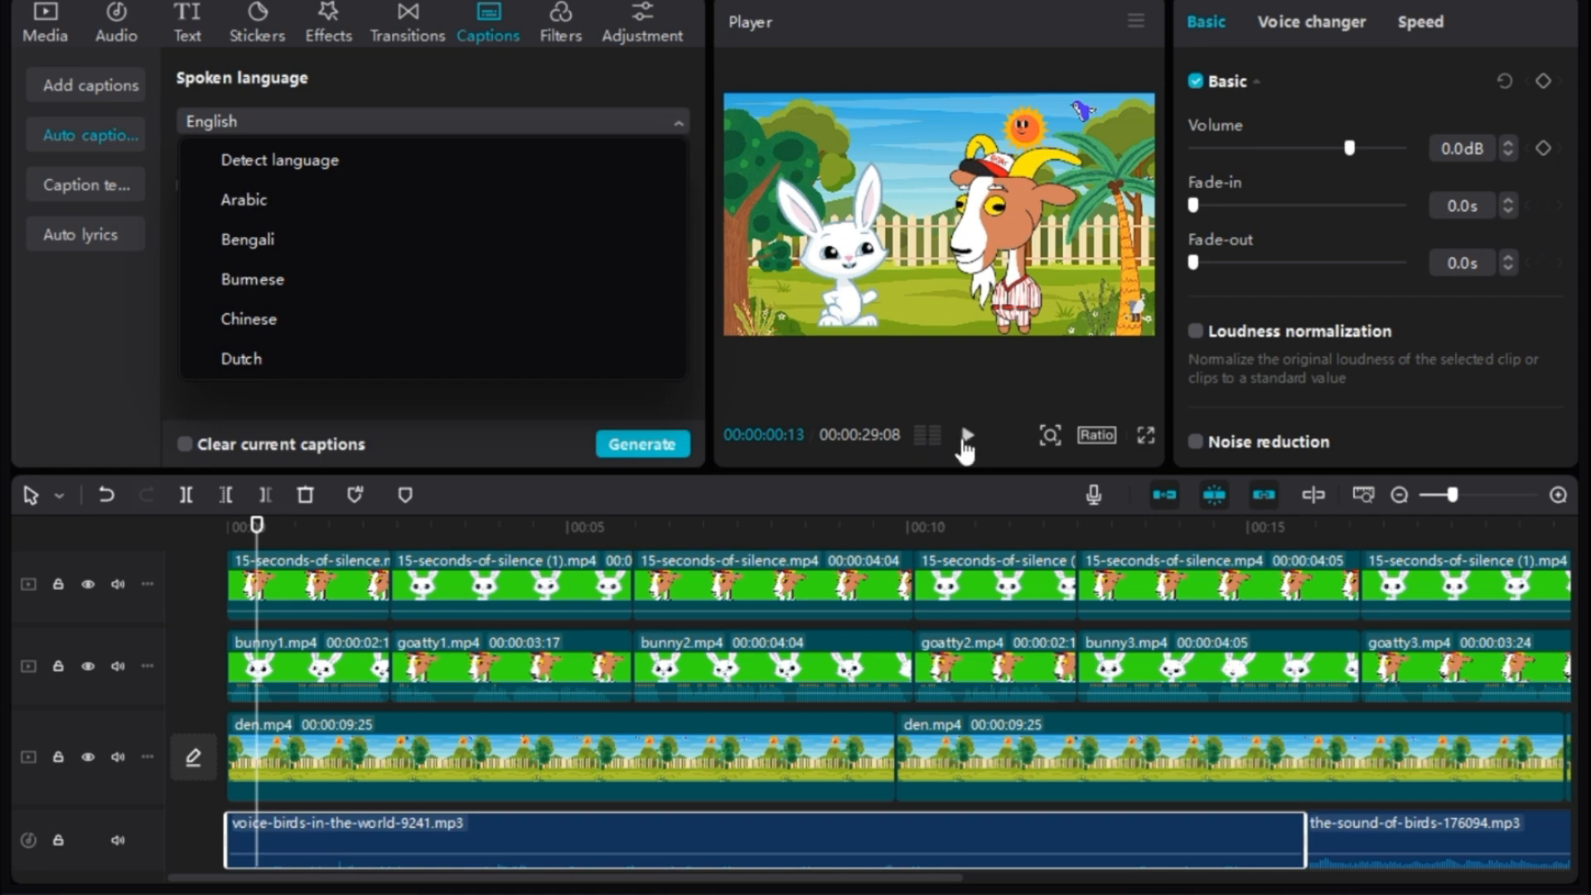
pyautogui.click(1454, 872)
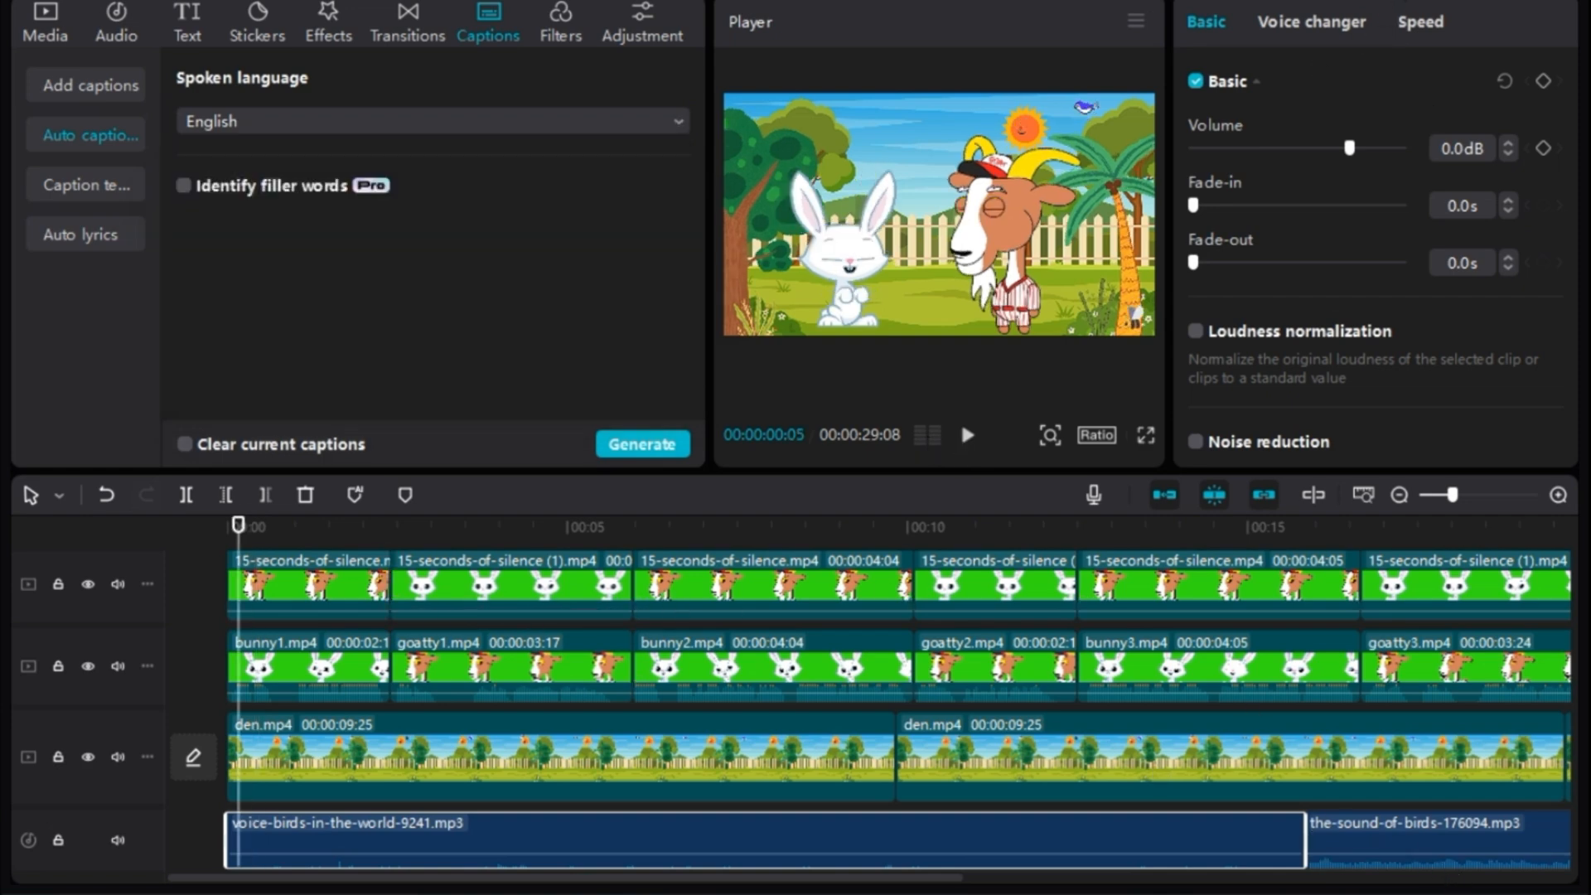
# - Export the assembled story video
pyautogui.hotkey('ctrl', 'e')
pyautogui.click(1035, 772)
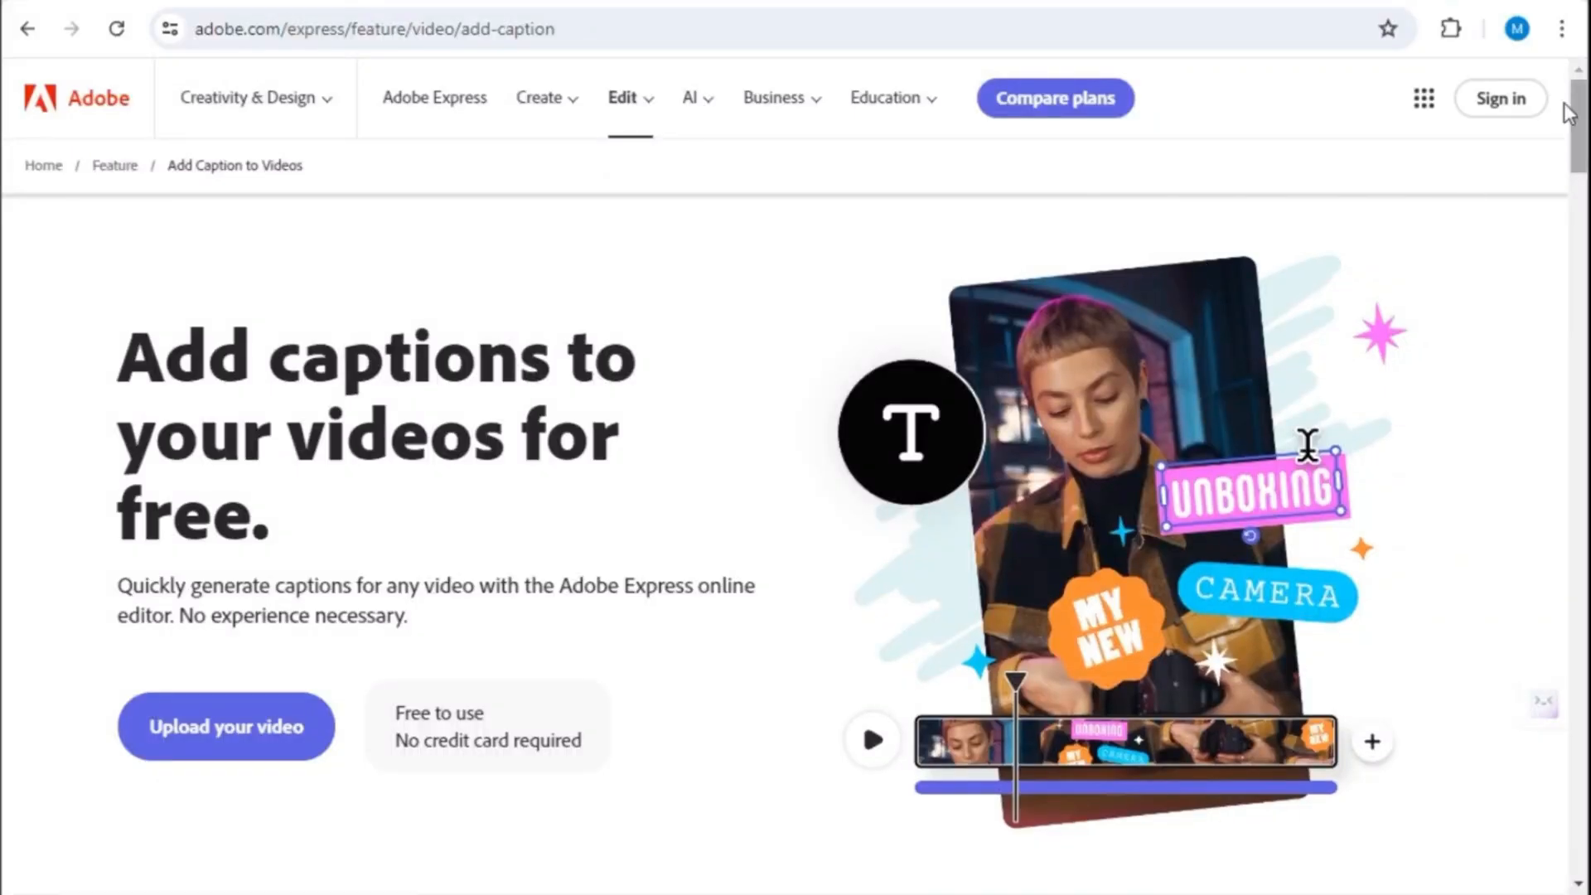
# - Sign in to Adobe Express and set the language spoken in the video to Hindi
pyautogui.click(1501, 98)
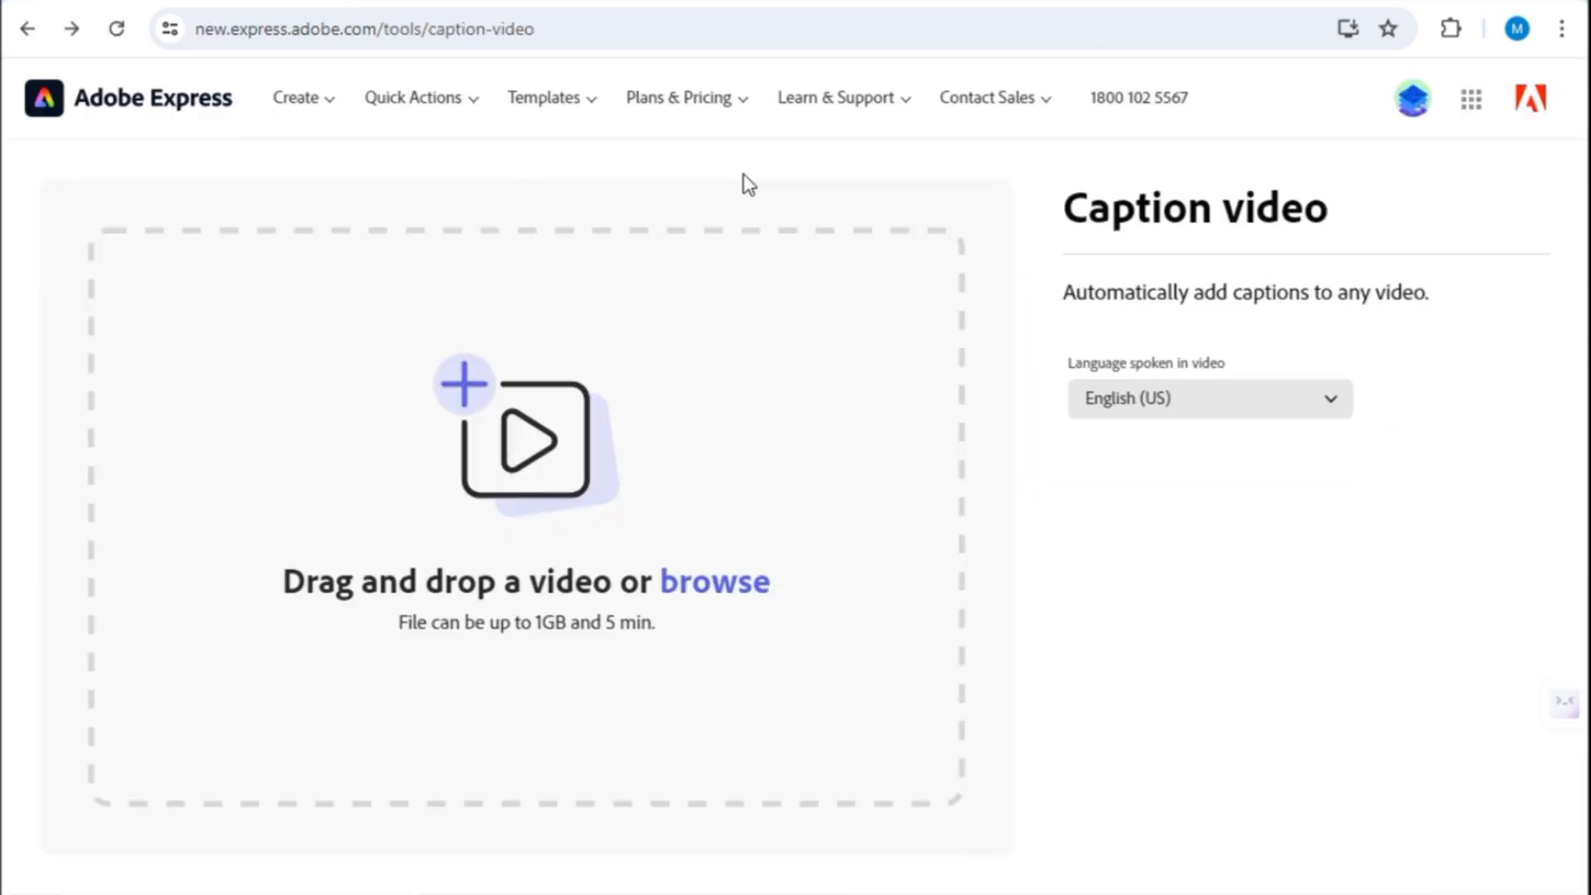
pyautogui.click(1181, 414)
pyautogui.scroll(-2, 1160, 638)
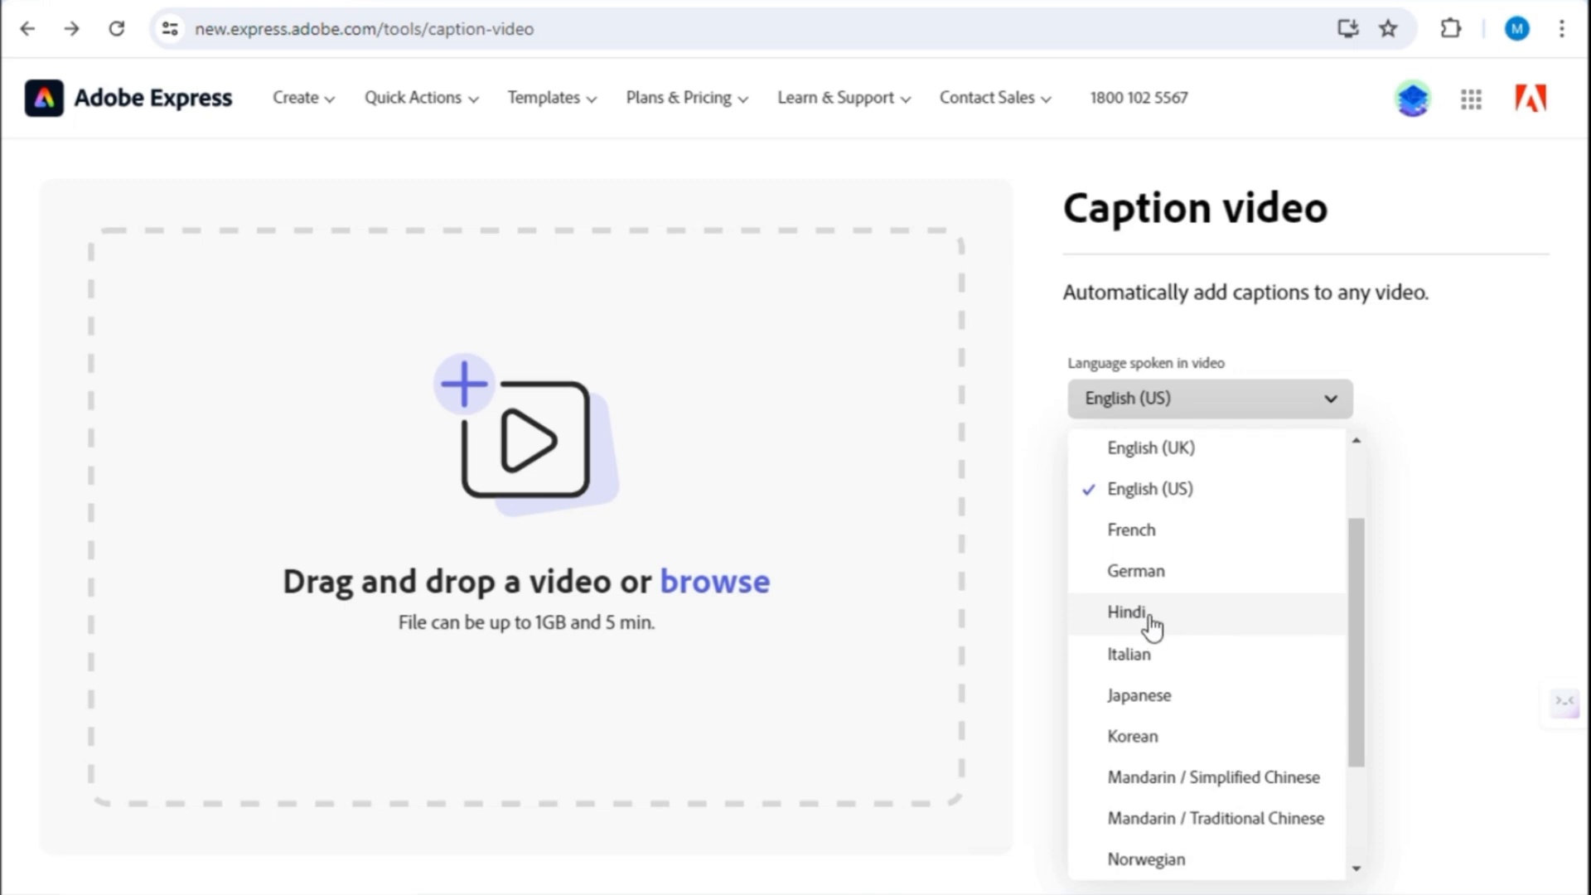
pyautogui.click(1151, 627)
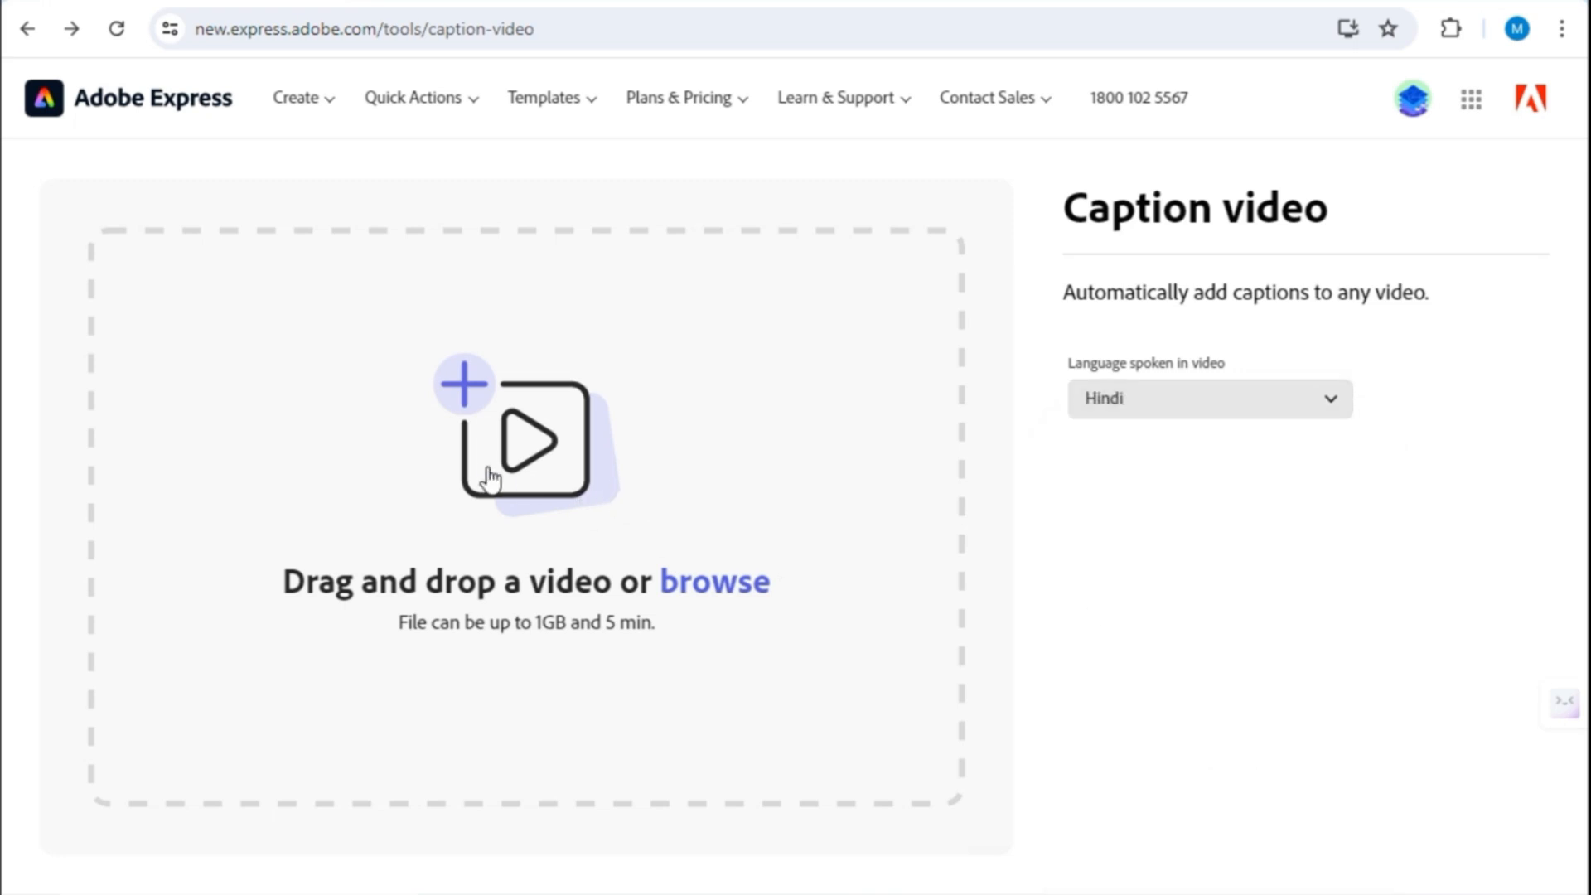
# - Upload the exported story video to the caption tool to generate its Hindi captions
pyautogui.click(534, 479)
pyautogui.click(315, 168)
pyautogui.click(583, 545)
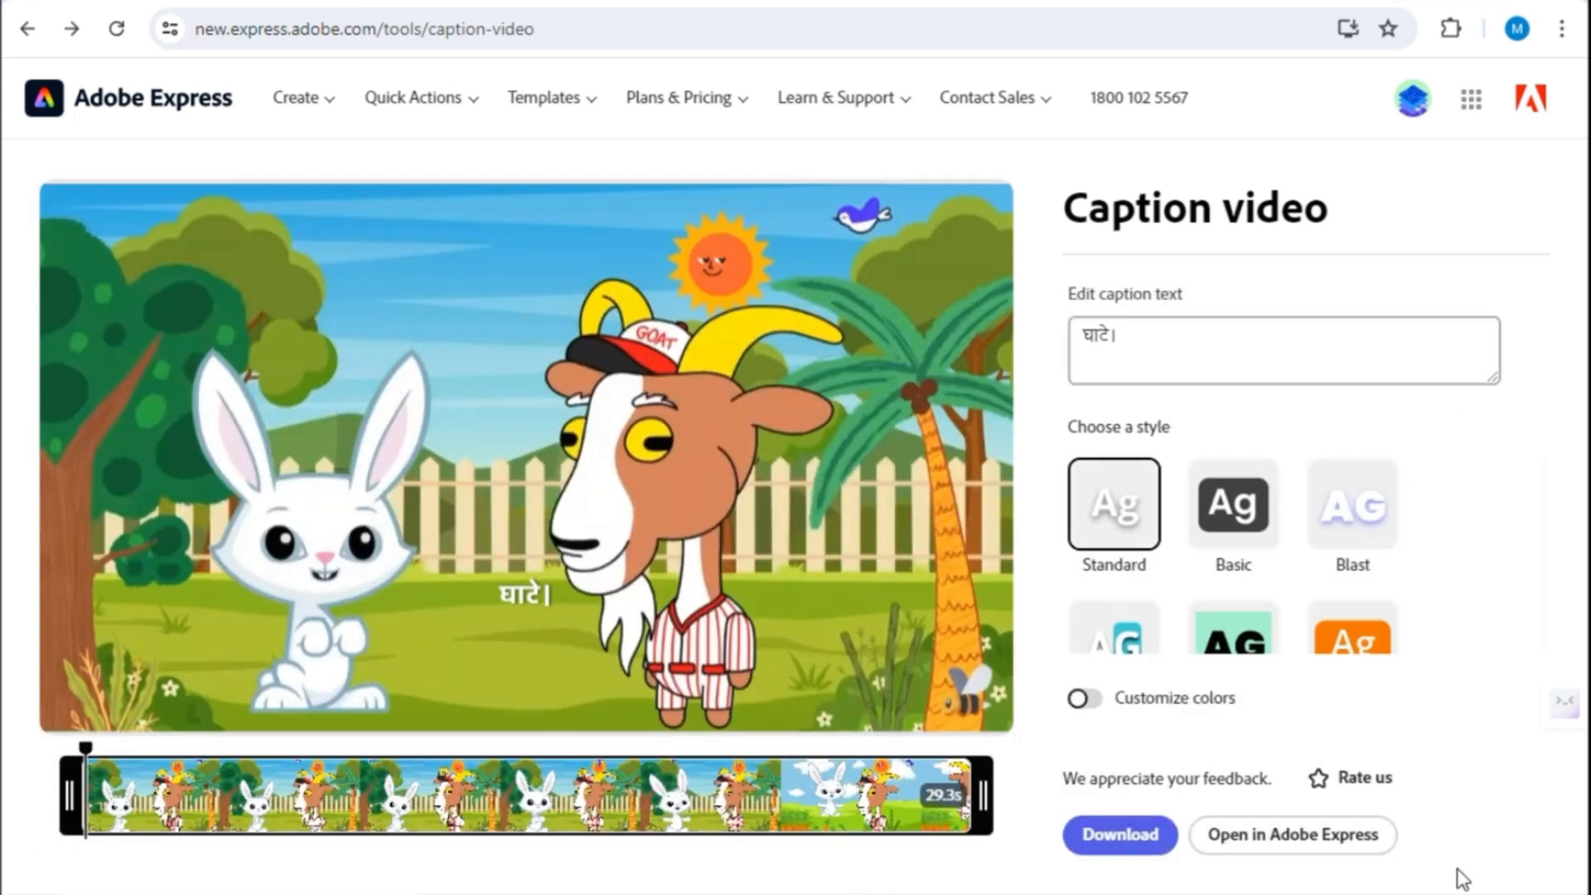
pyautogui.hotkey('ctrl', '-')
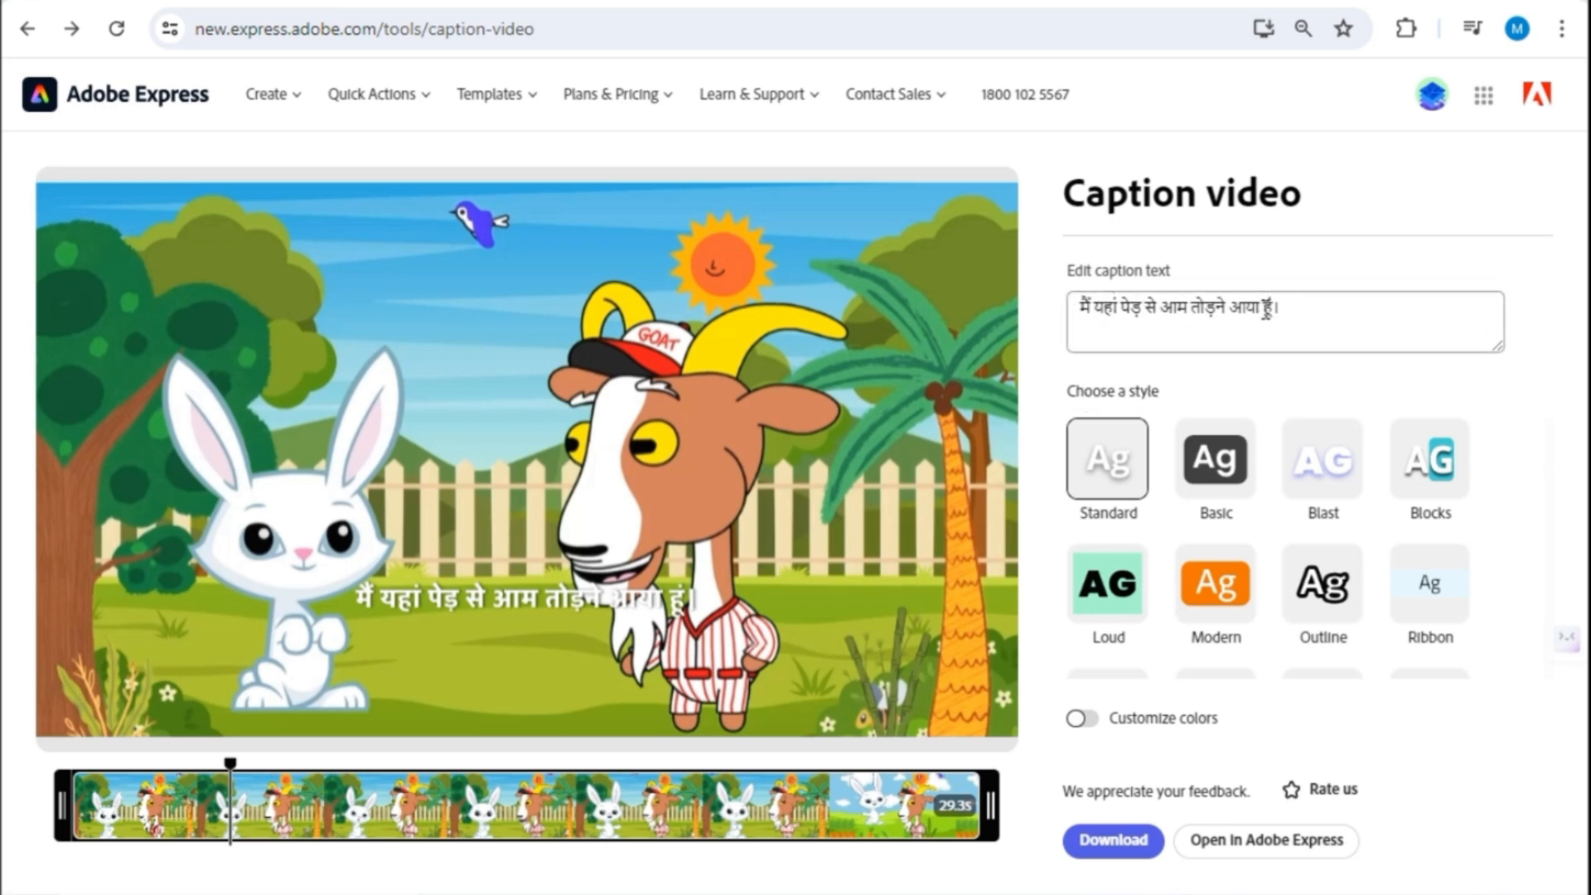
# - Turn on custom caption colors and set the text color to #2A2C3B
pyautogui.scroll(-3, 1226, 619)
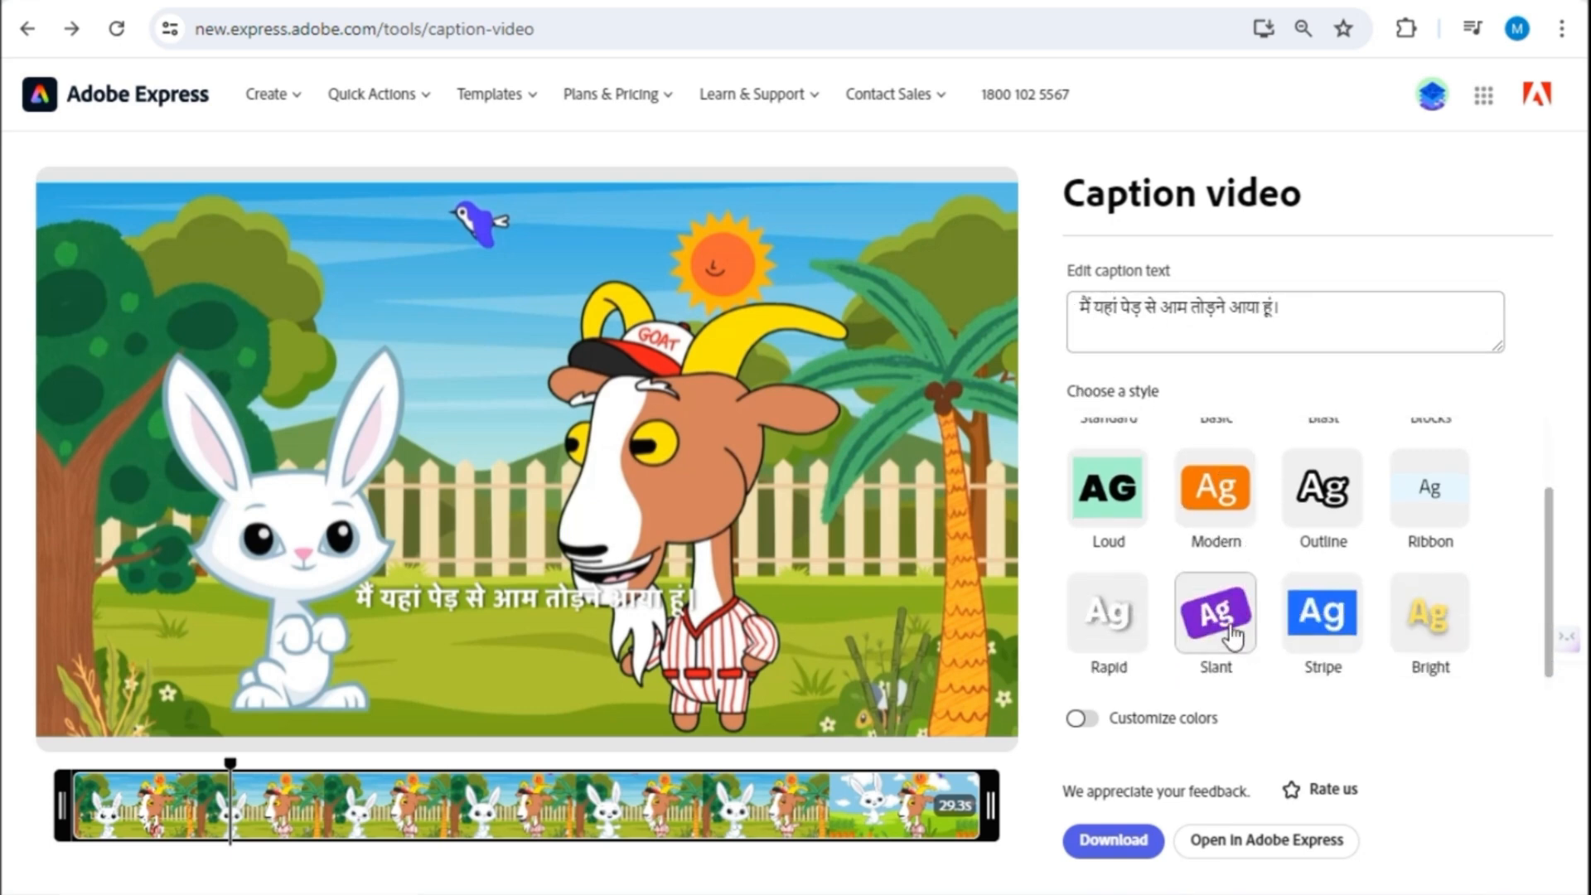
pyautogui.click(1076, 716)
pyautogui.click(1085, 718)
pyautogui.click(1102, 718)
pyautogui.click(1285, 575)
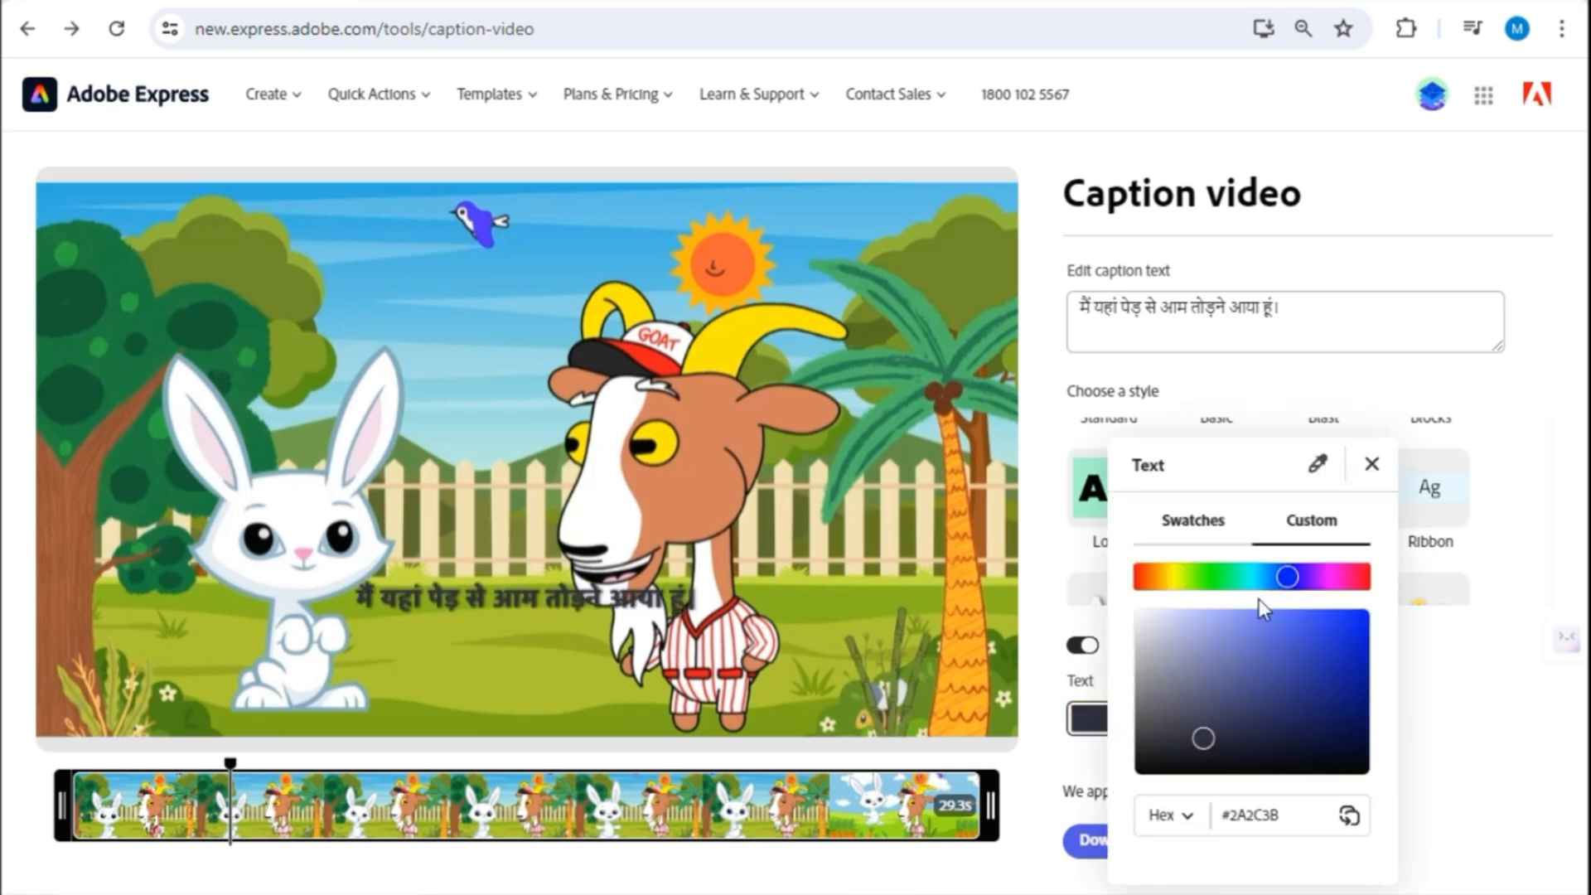
pyautogui.click(1372, 464)
# - Try the Standard, Blast, Blocks, Outline, Loud, Modern and Ribbon caption styles on the video
pyautogui.scroll(1, 1259, 544)
pyautogui.click(1108, 460)
pyautogui.click(1323, 460)
pyautogui.click(1431, 467)
pyautogui.click(1336, 580)
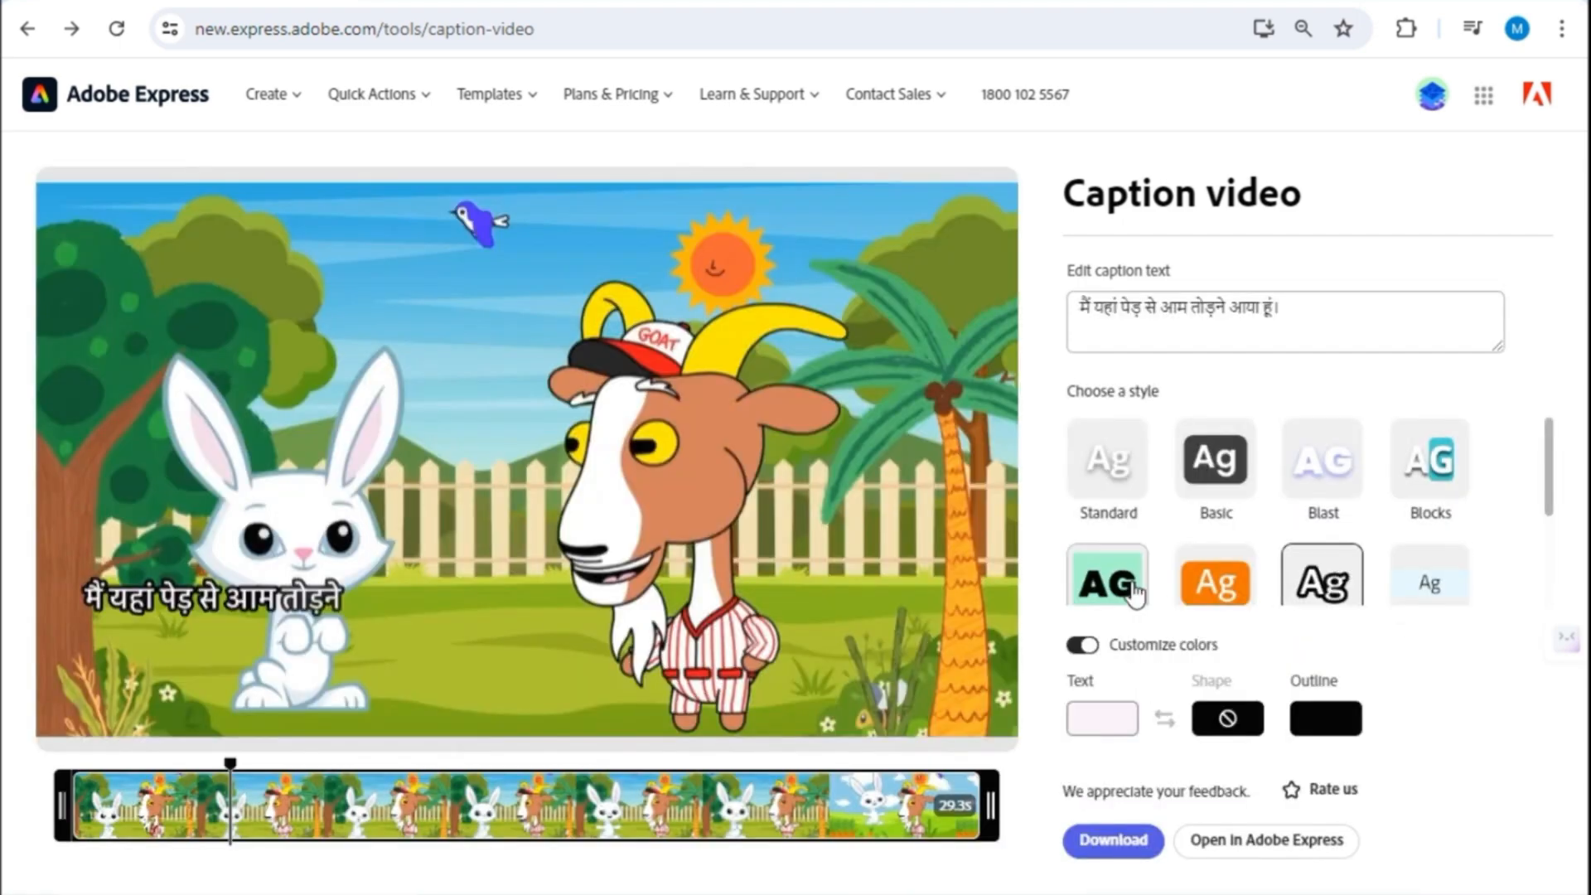
pyautogui.click(1109, 583)
pyautogui.click(1232, 585)
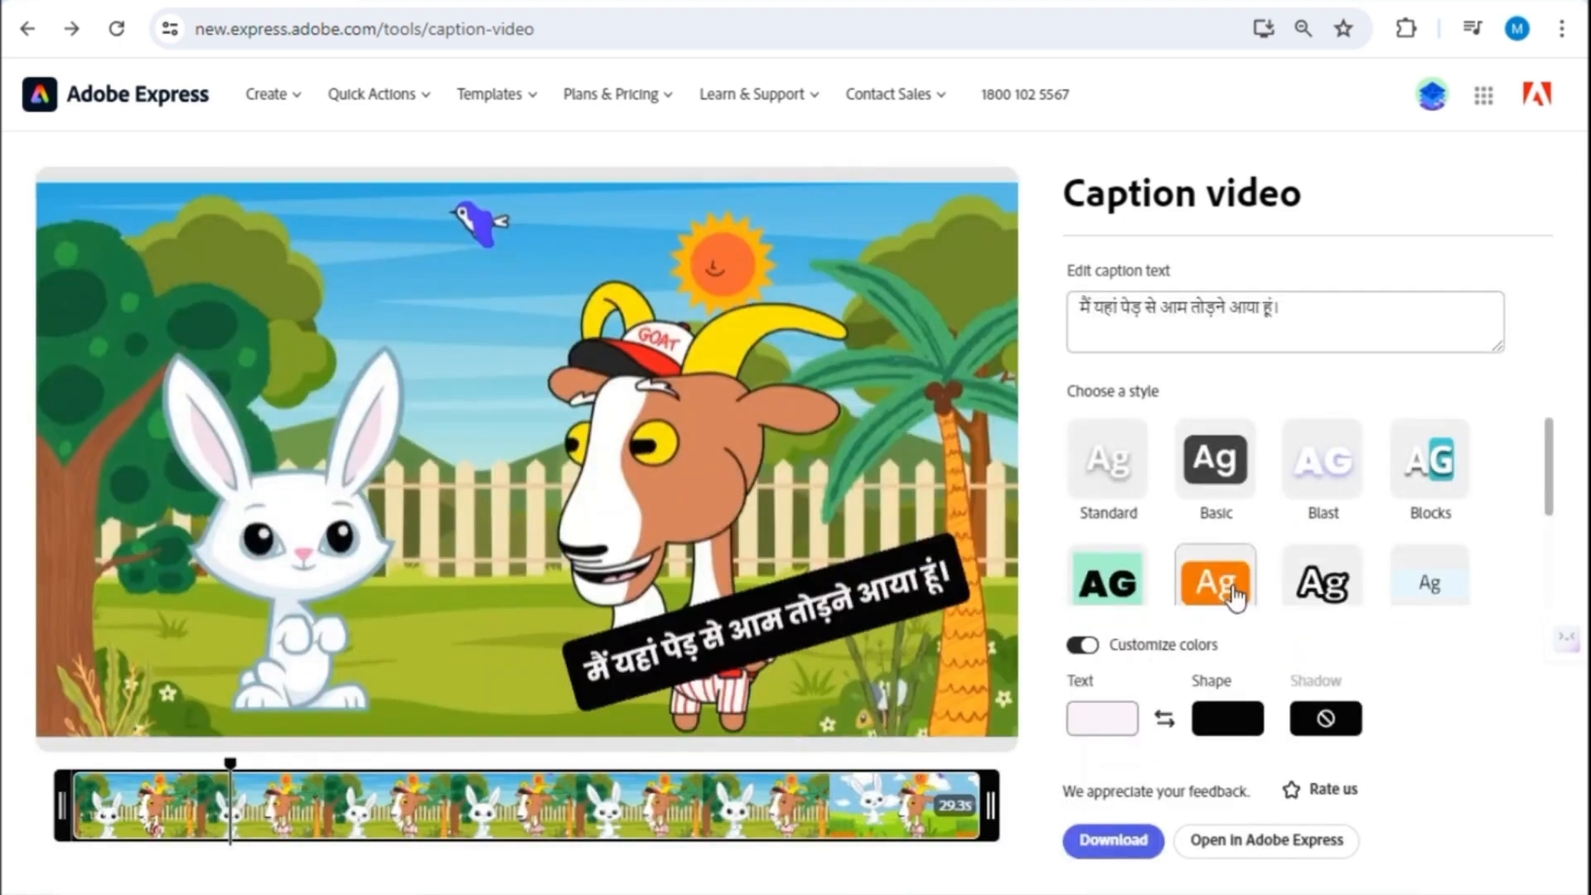
pyautogui.click(1321, 582)
pyautogui.click(1429, 595)
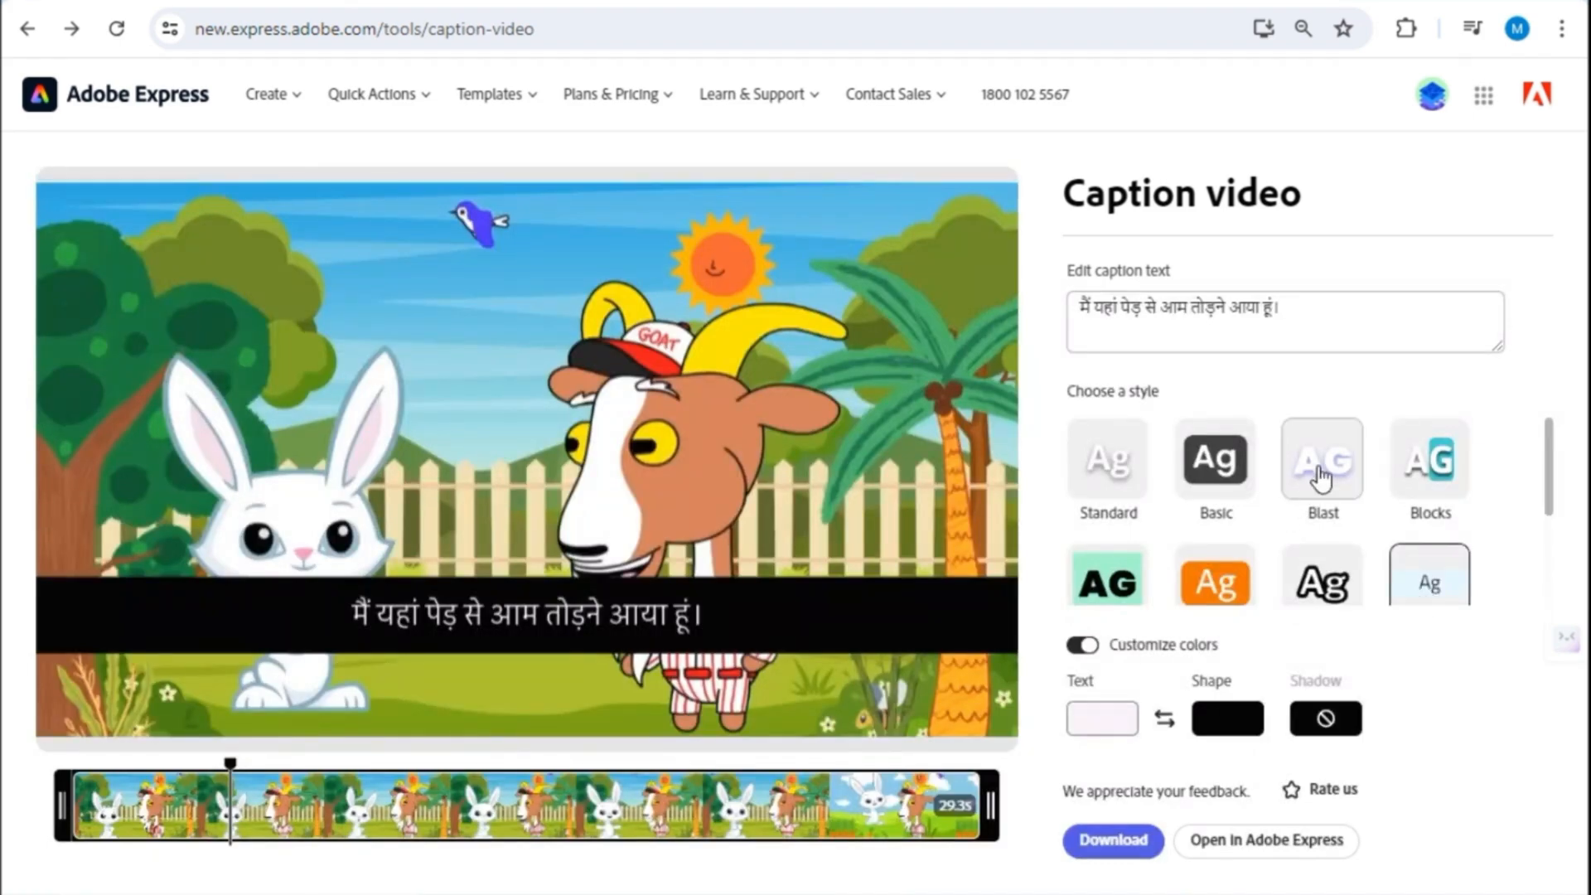
pyautogui.click(1321, 479)
# - Apply the Standard caption style and download the captioned video
pyautogui.click(1108, 460)
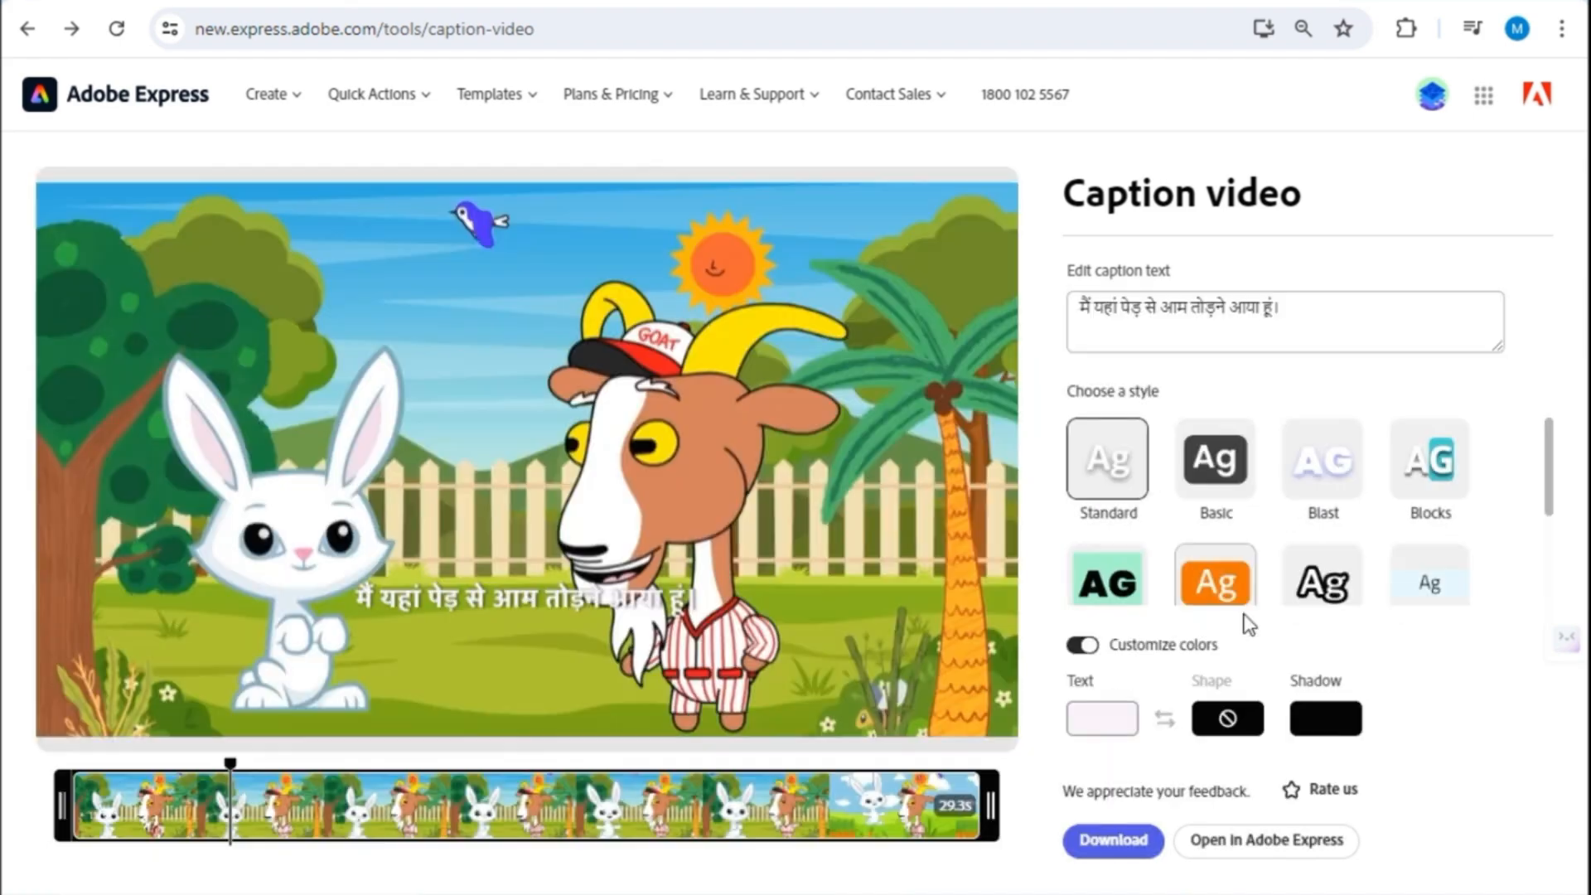
pyautogui.click(1139, 844)
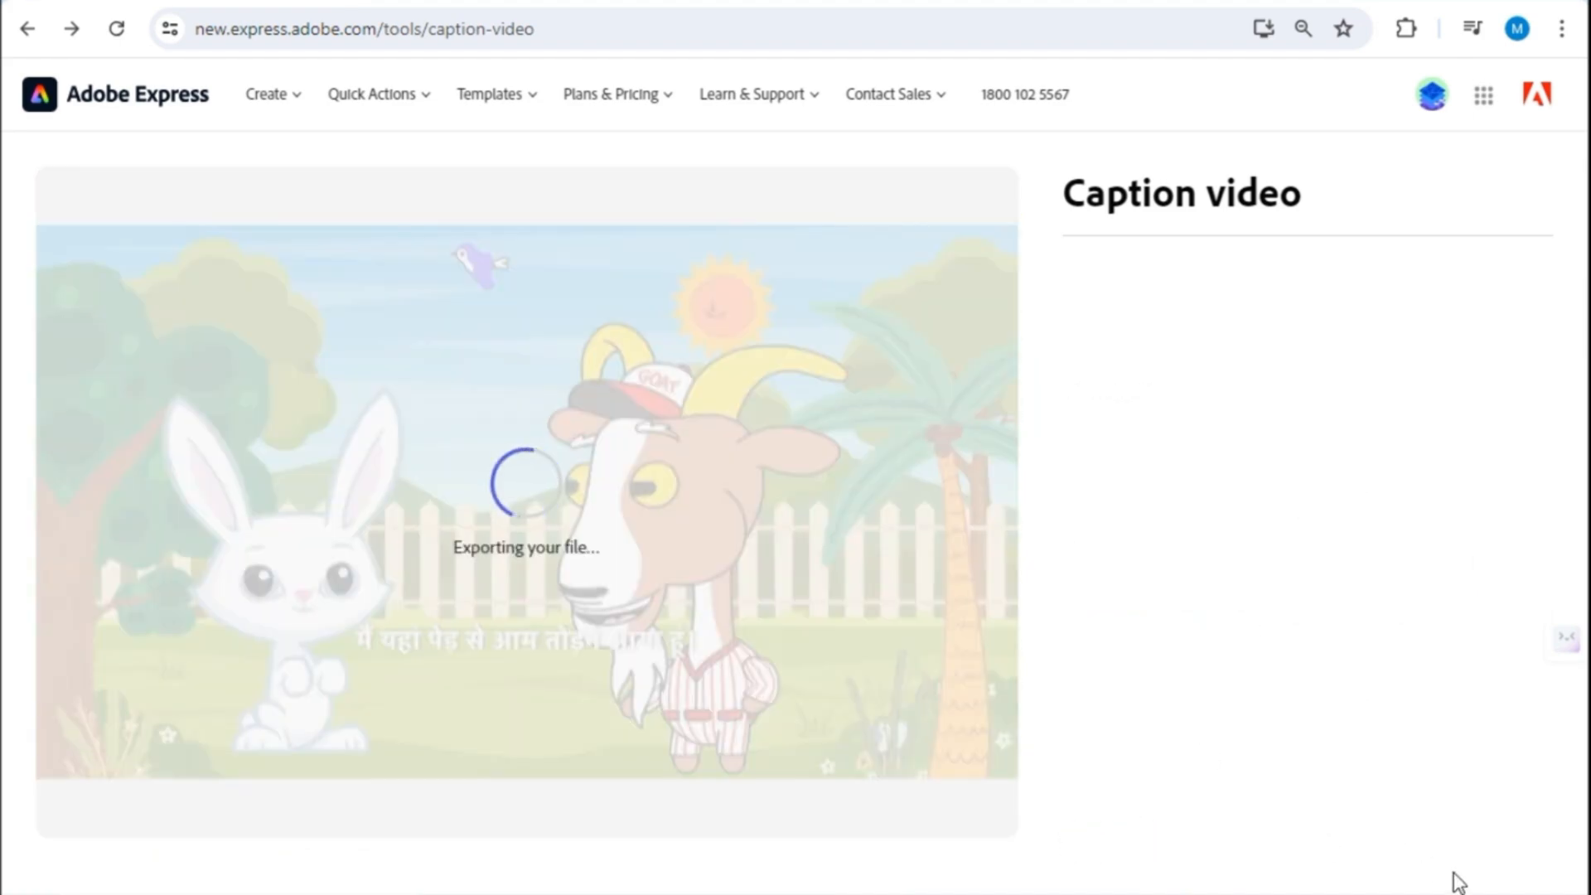